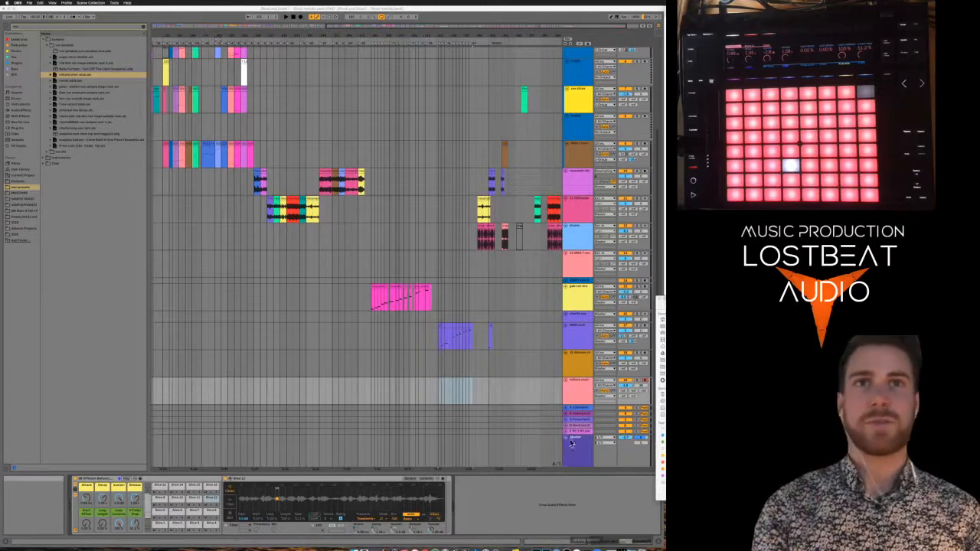
Delete the MIDI clip from the existing sliced track in the lowest lane of the arrangement
{"action": "left_click", "coordinate": [439, 389]}
{"action": "key", "text": "Delete"}
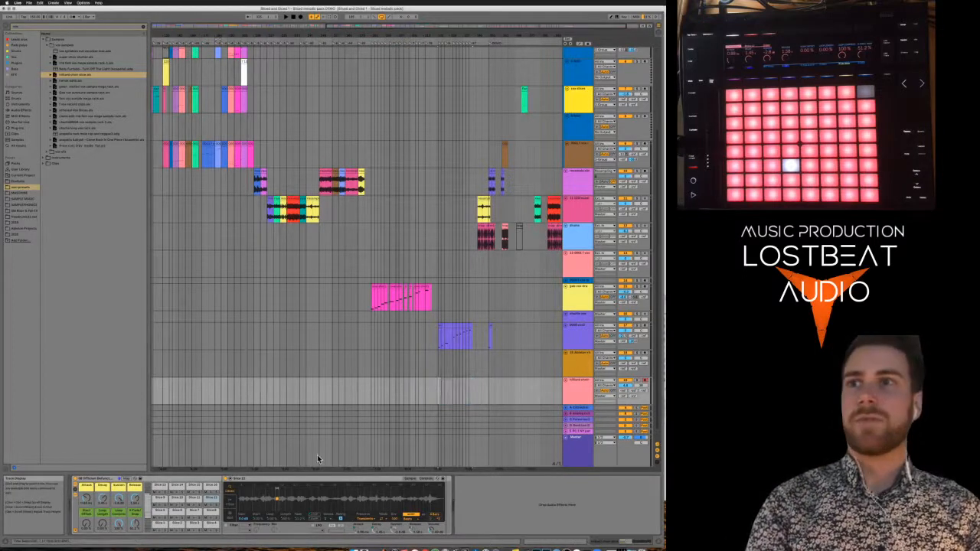
Reveal the source sample of the sliced track's Simpler in the browser
{"action": "left_click", "coordinate": [268, 480]}
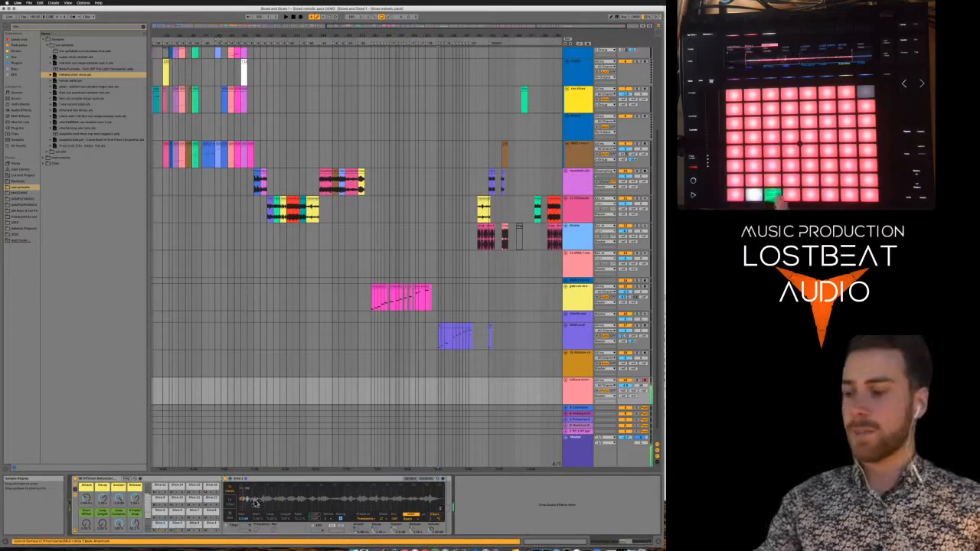
{"action": "right_click", "coordinate": [298, 496]}
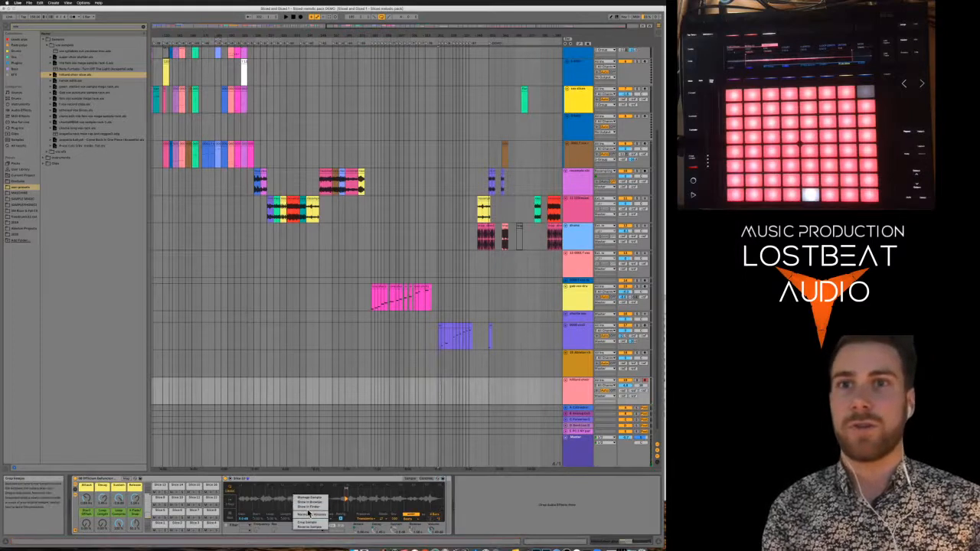
{"action": "left_click", "coordinate": [309, 506]}
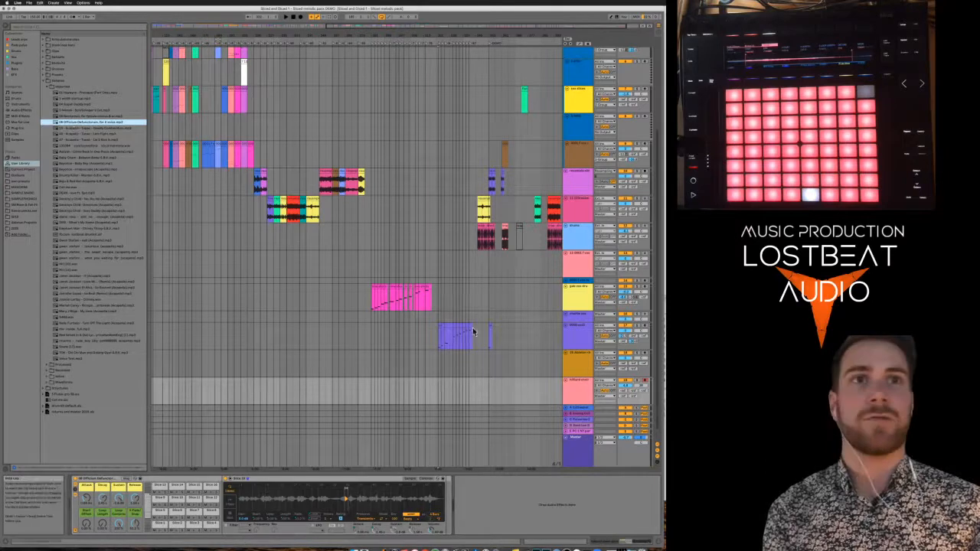
Insert a new audio track below the sliced track and place the 08 Officium Defunctorum sample from the browser on it
{"action": "left_click", "coordinate": [581, 396]}
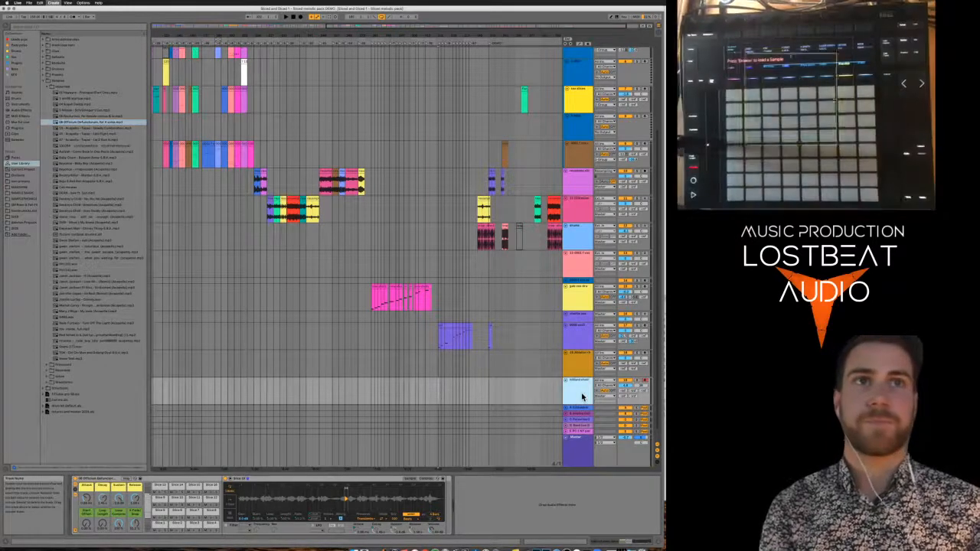
{"action": "key", "text": "super+t"}
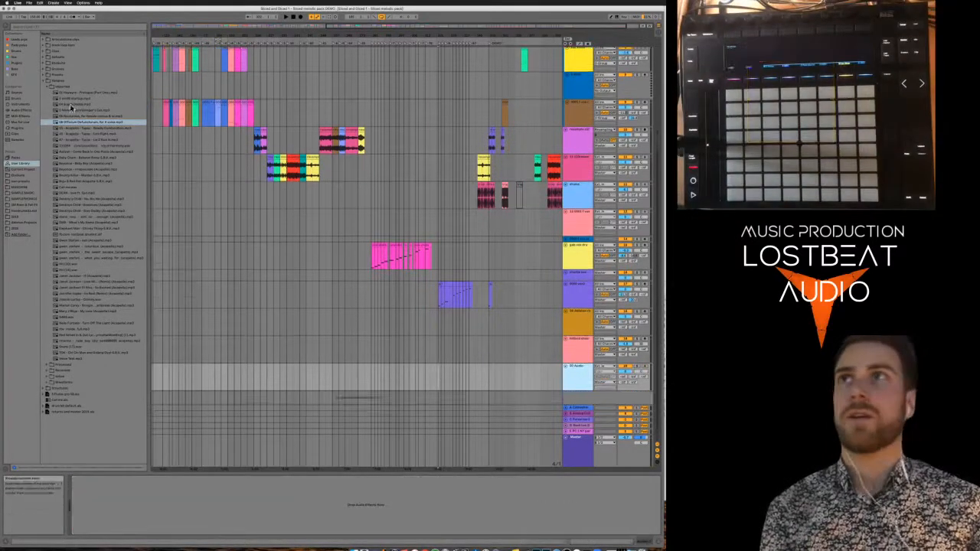
{"action": "left_click_drag", "start_coordinate": [69, 124], "coordinate": [490, 383]}
{"action": "scroll", "coordinate": [484, 383], "scroll_direction": "right", "scroll_amount": 5}
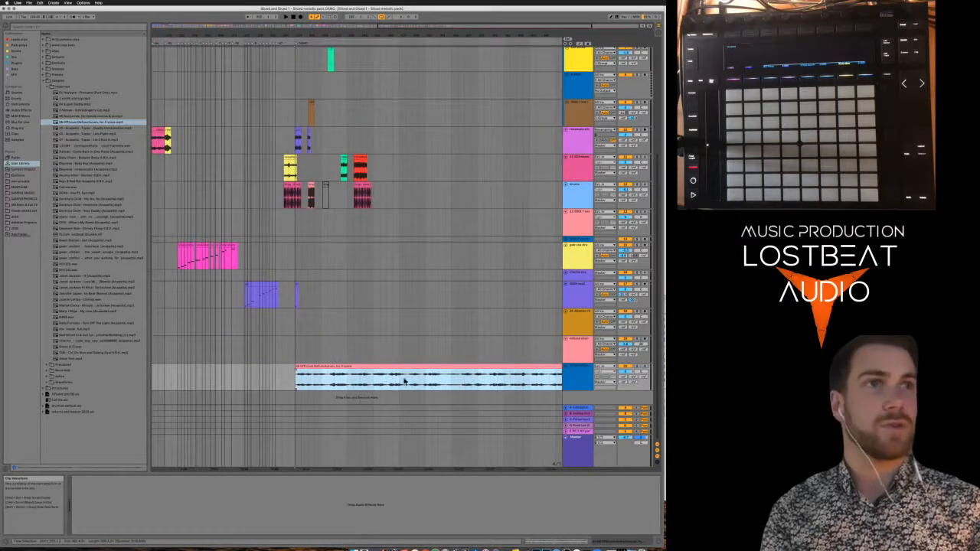
{"action": "scroll", "coordinate": [355, 372], "scroll_direction": "right", "scroll_amount": 2}
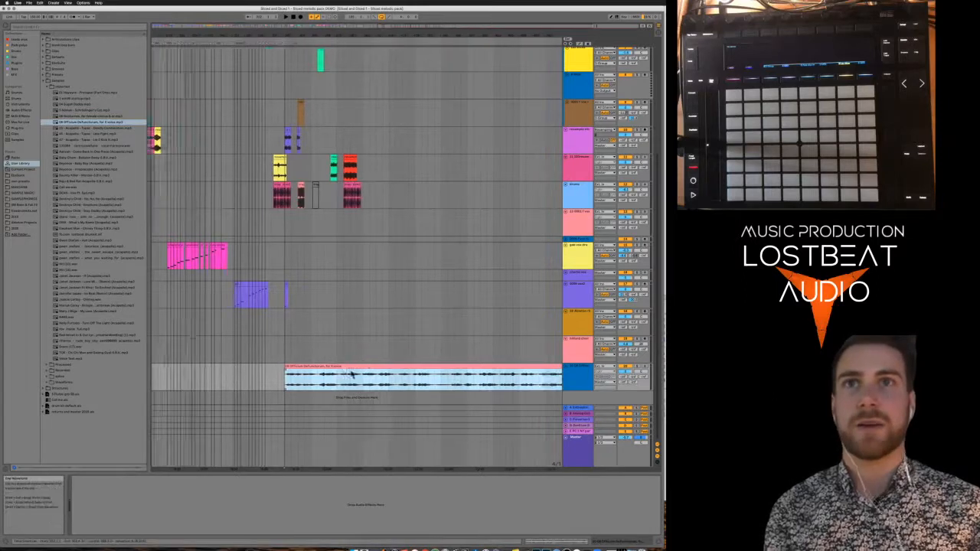
{"action": "scroll", "coordinate": [357, 379], "scroll_direction": "right", "scroll_amount": 1}
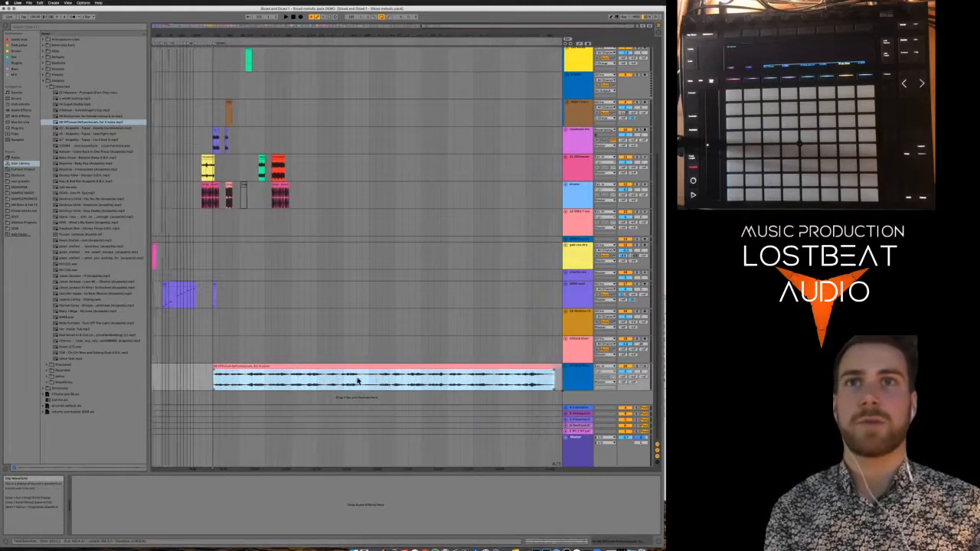
{"action": "right_click", "coordinate": [316, 368]}
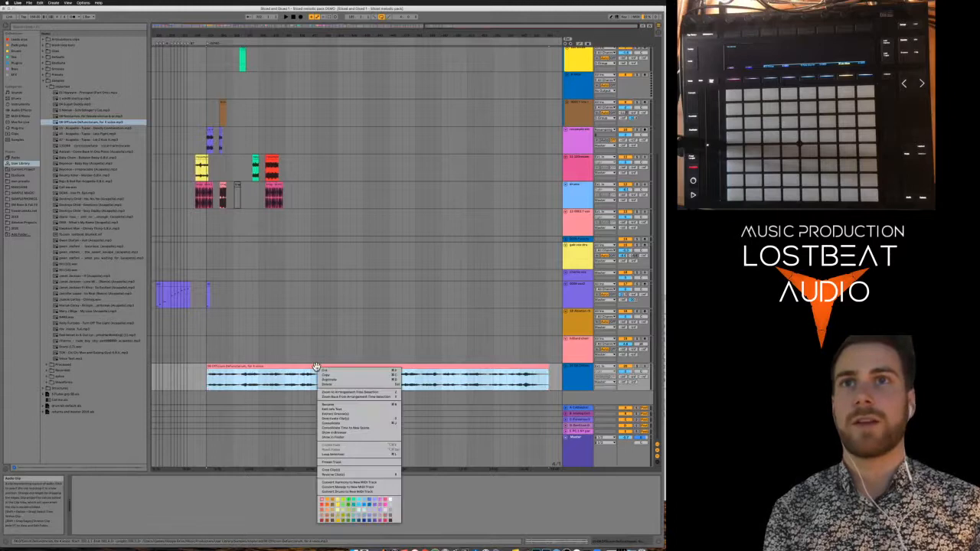
{"action": "left_click", "coordinate": [315, 368]}
{"action": "right_click", "coordinate": [312, 369]}
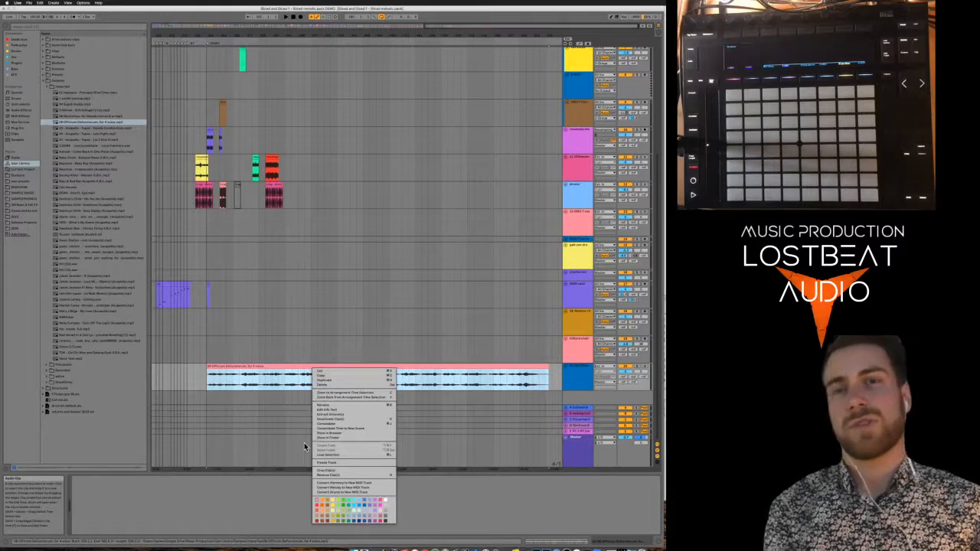
{"action": "left_click", "coordinate": [289, 385]}
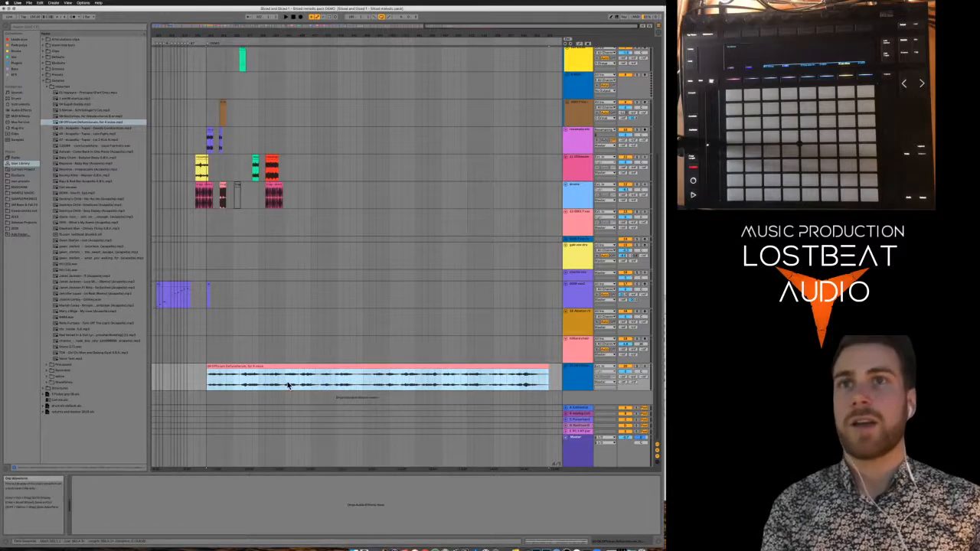
Add a Simpler instrument on a new MIDI track below the 08 Officium Defunctorum audio track
{"action": "left_click", "coordinate": [28, 106]}
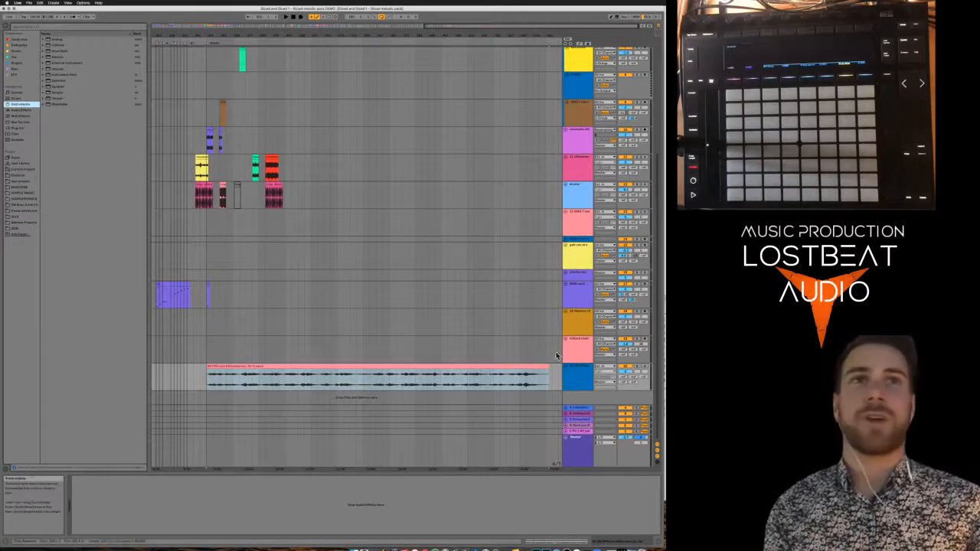
{"action": "left_click", "coordinate": [578, 372]}
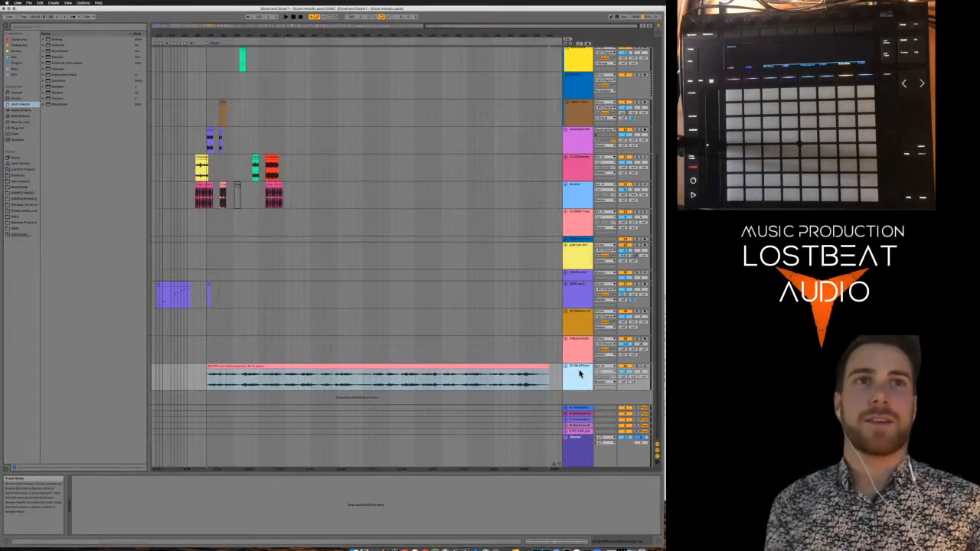
{"action": "double_click", "coordinate": [57, 93]}
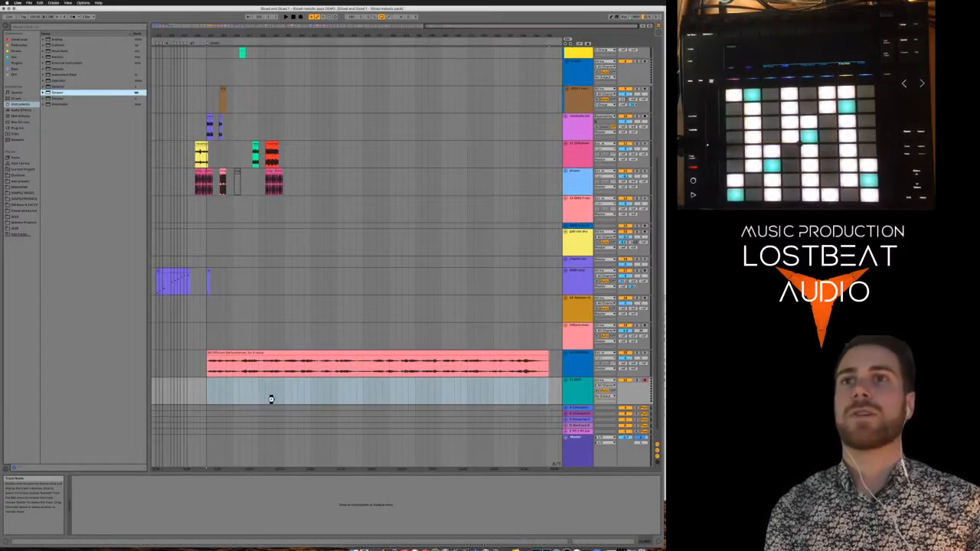
Load the 08 Officium Defunctorum clip into the empty Simpler and switch Simpler to Slice mode
{"action": "left_click", "coordinate": [256, 352]}
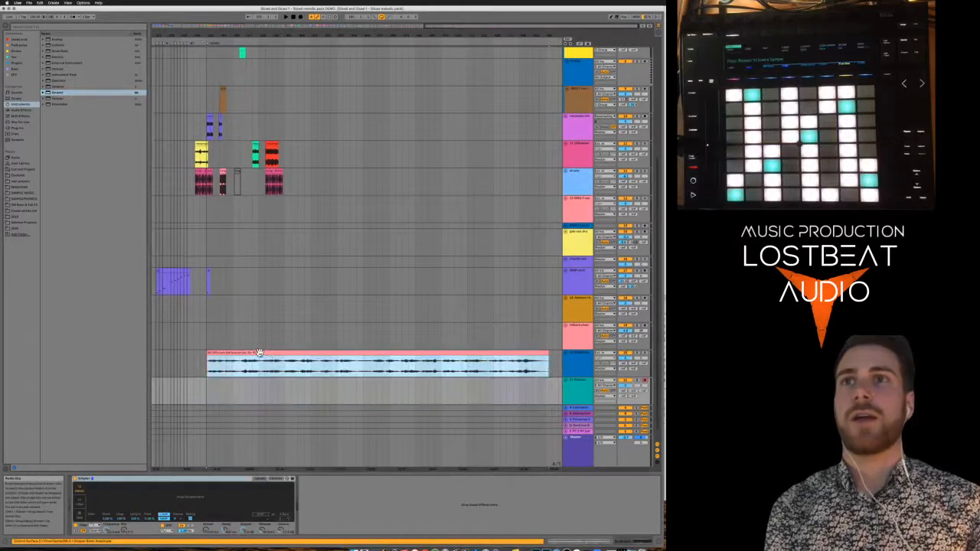
{"action": "left_click_drag", "start_coordinate": [281, 377], "coordinate": [569, 391]}
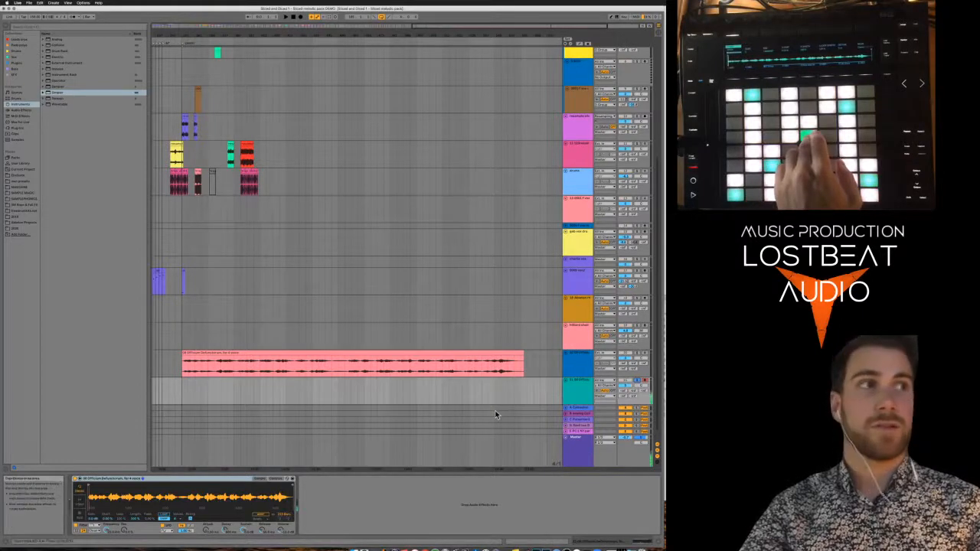
{"action": "left_click_drag", "start_coordinate": [92, 489], "coordinate": [91, 507]}
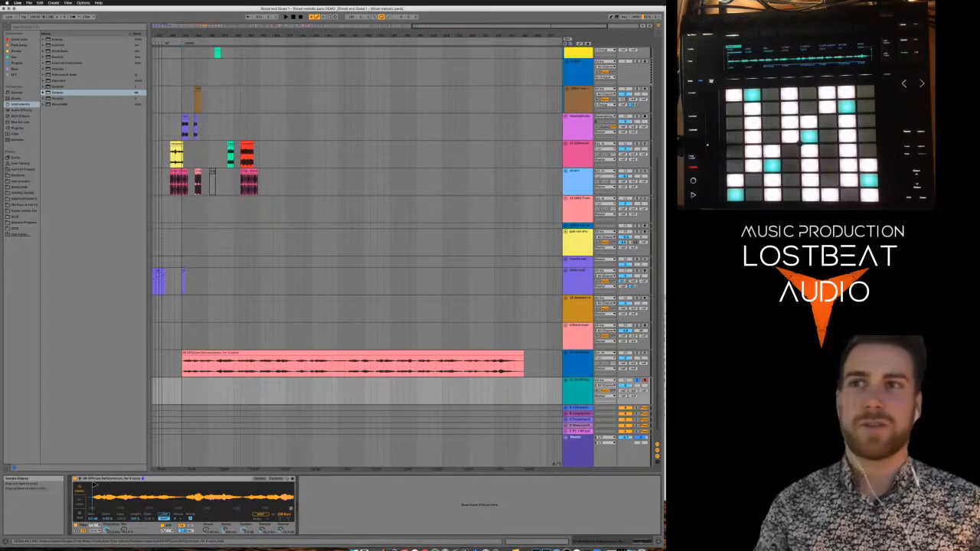
{"action": "left_click", "coordinate": [81, 519]}
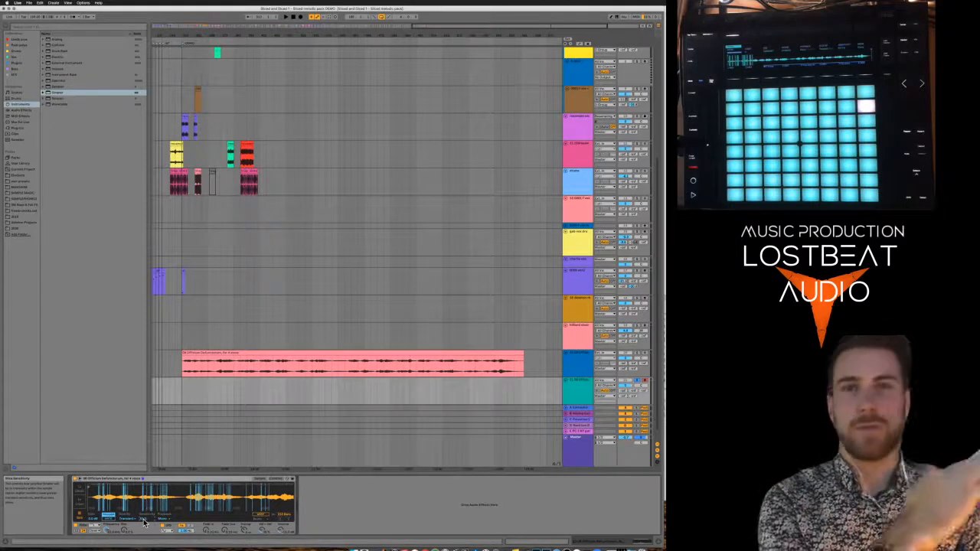
Open the 08 Officium Defunctorum audio clip's sample settings and enable Warp
{"action": "left_click", "coordinate": [328, 352]}
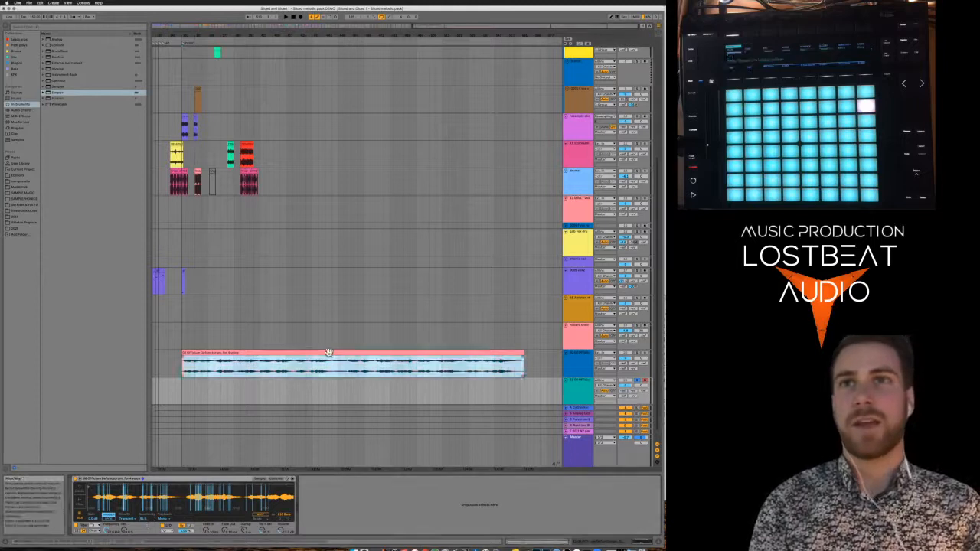
{"action": "double_click", "coordinate": [328, 352]}
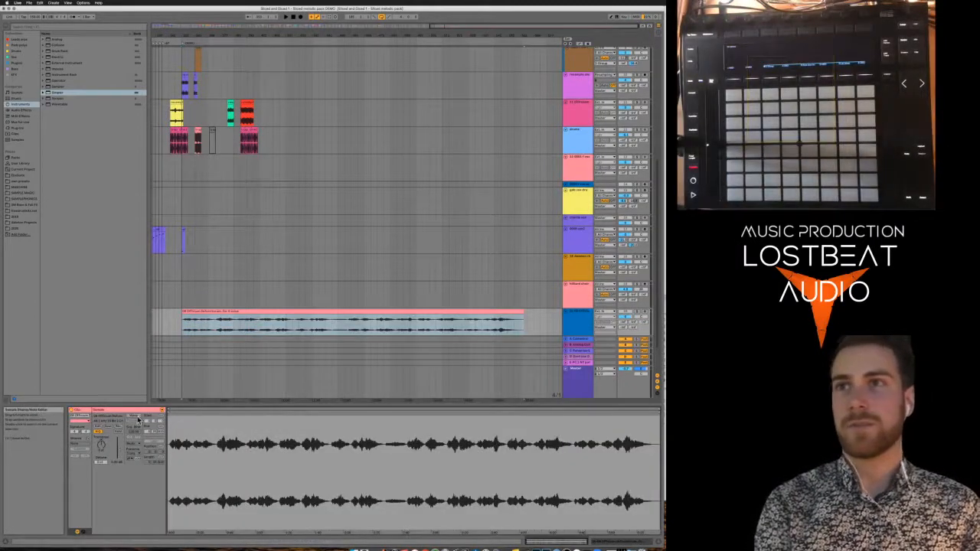
Try to slice the whole warped audio clip to a new MIDI track with one slice per Bar
{"action": "left_click", "coordinate": [220, 313]}
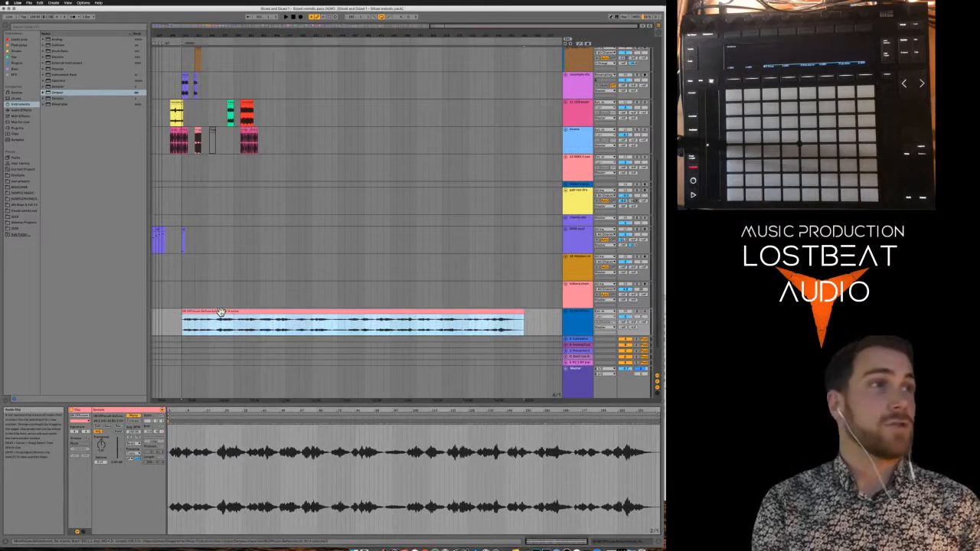
{"action": "right_click", "coordinate": [223, 313]}
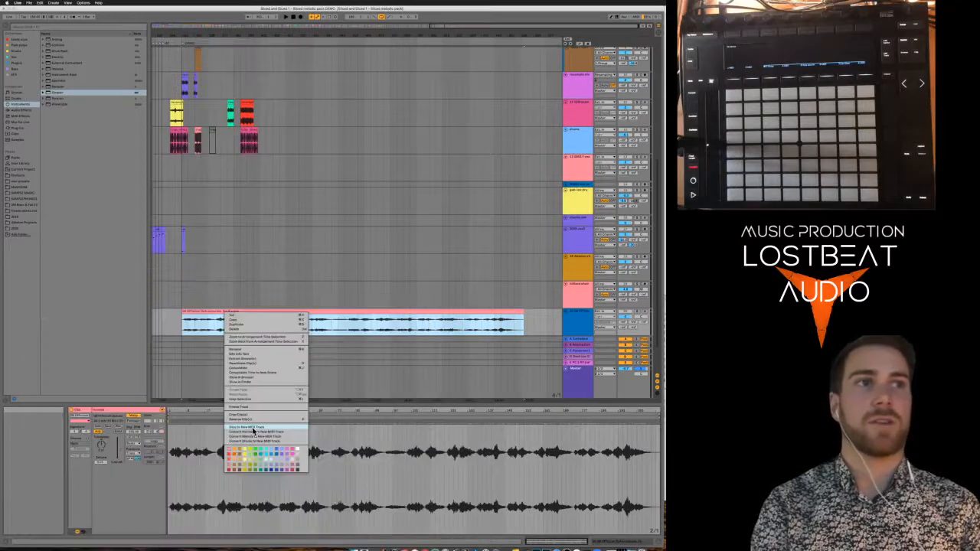
{"action": "left_click", "coordinate": [253, 428]}
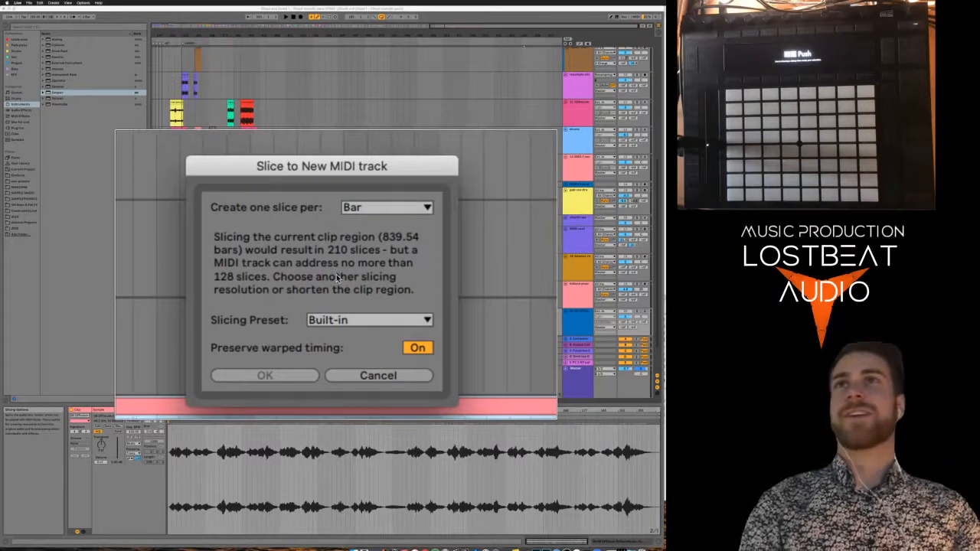
{"action": "left_click", "coordinate": [346, 258]}
{"action": "left_click", "coordinate": [345, 258]}
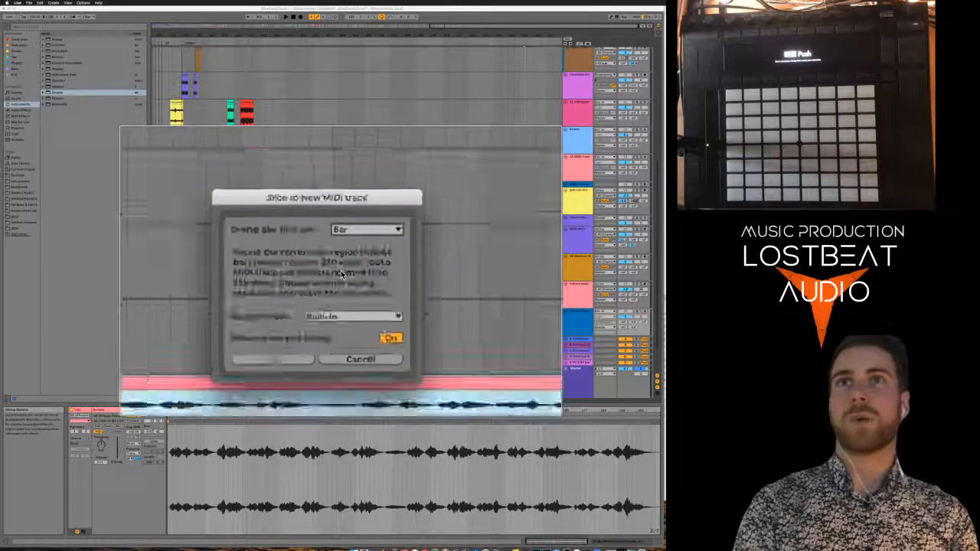
{"action": "left_click", "coordinate": [348, 304]}
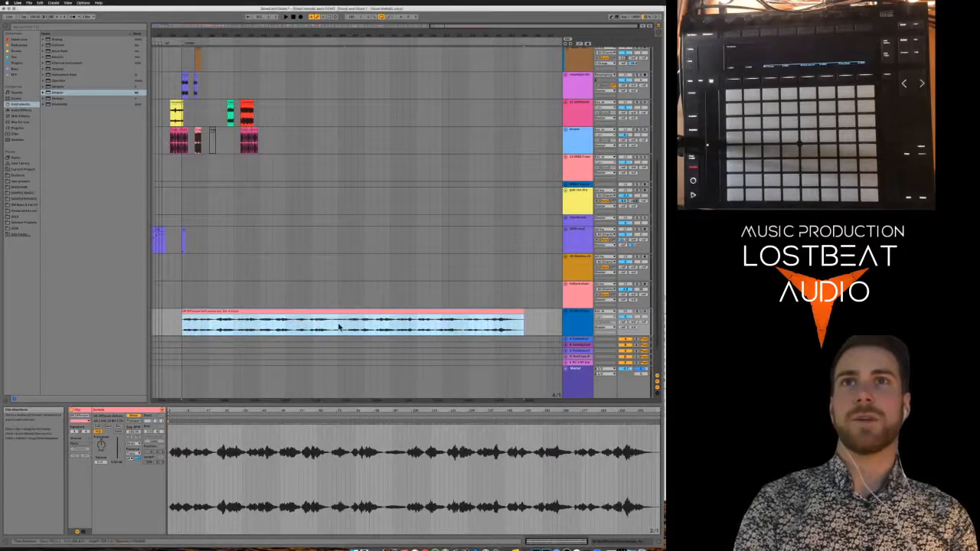
Split the audio clip near its middle and slice the first half to a new MIDI track per Bar, using the Built-in preset with warped timing preserved
{"action": "key", "text": "super+e"}
{"action": "right_click", "coordinate": [318, 312]}
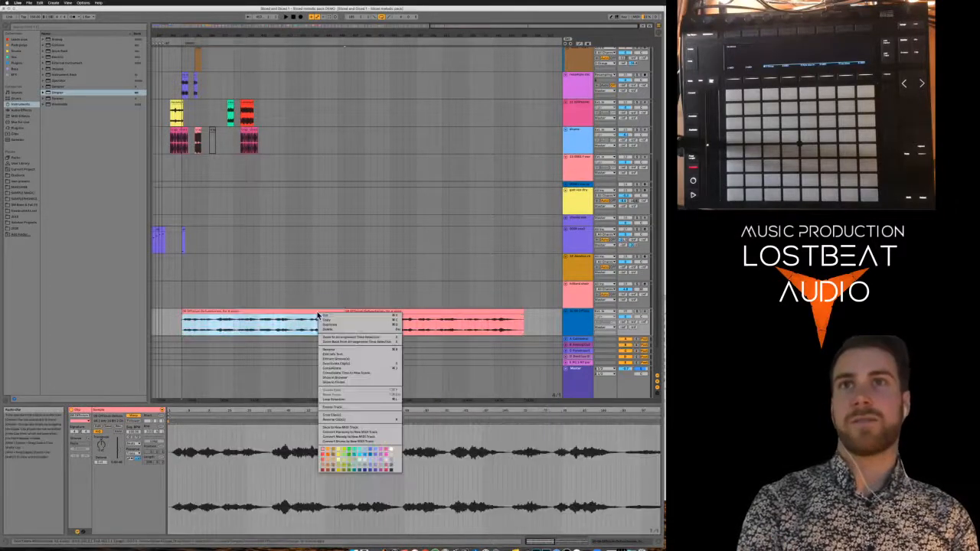
{"action": "left_click", "coordinate": [337, 427]}
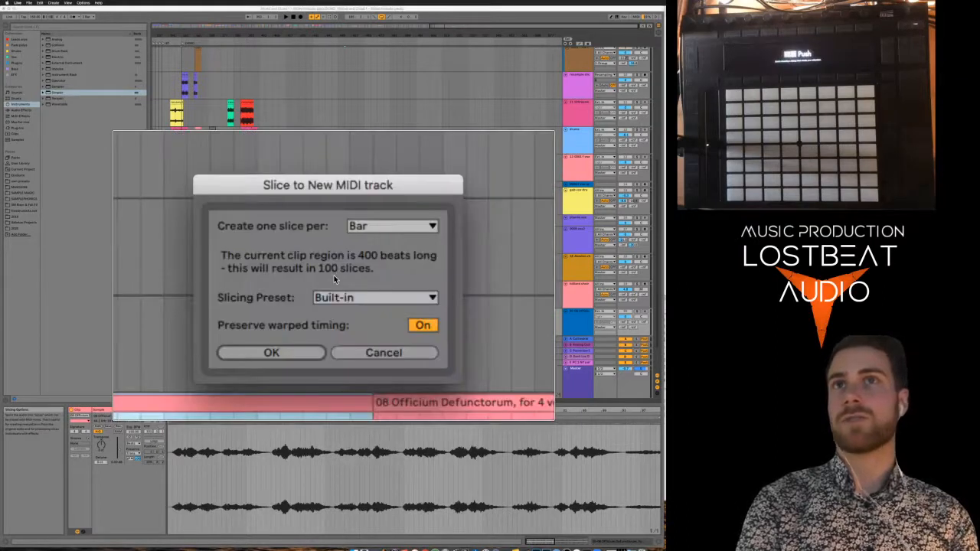
{"action": "left_click", "coordinate": [317, 299]}
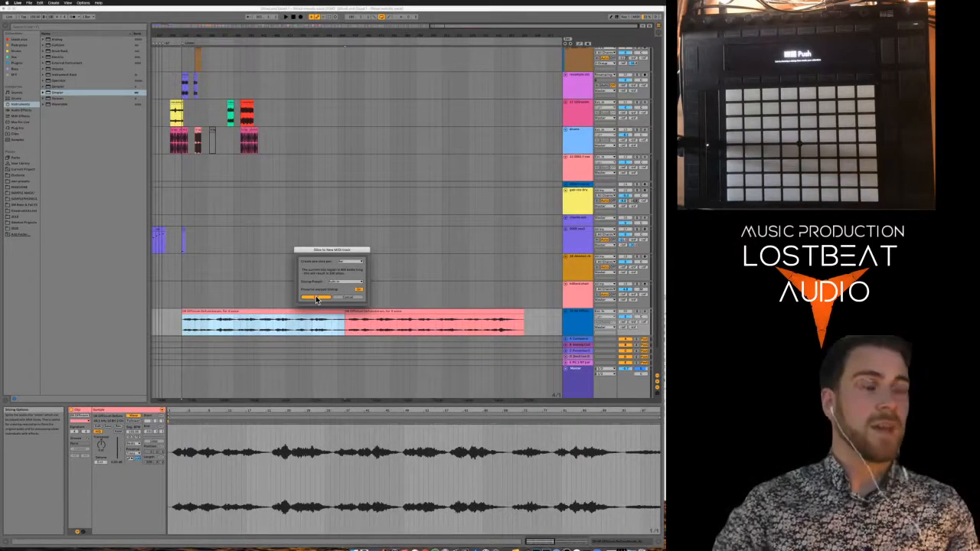
{"action": "left_click", "coordinate": [316, 298]}
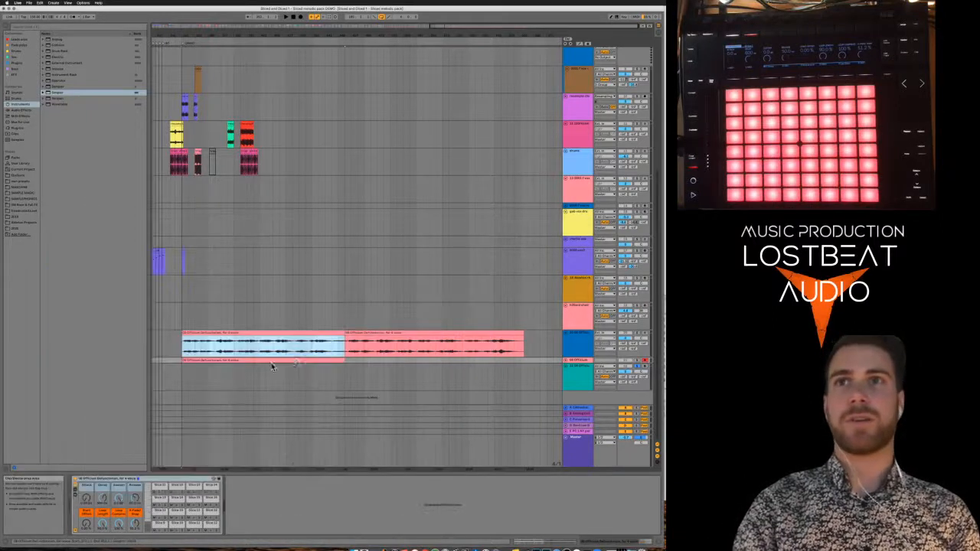
Unfold the newly created sliced MIDI track and select its MIDI clip
{"action": "left_click", "coordinate": [566, 361]}
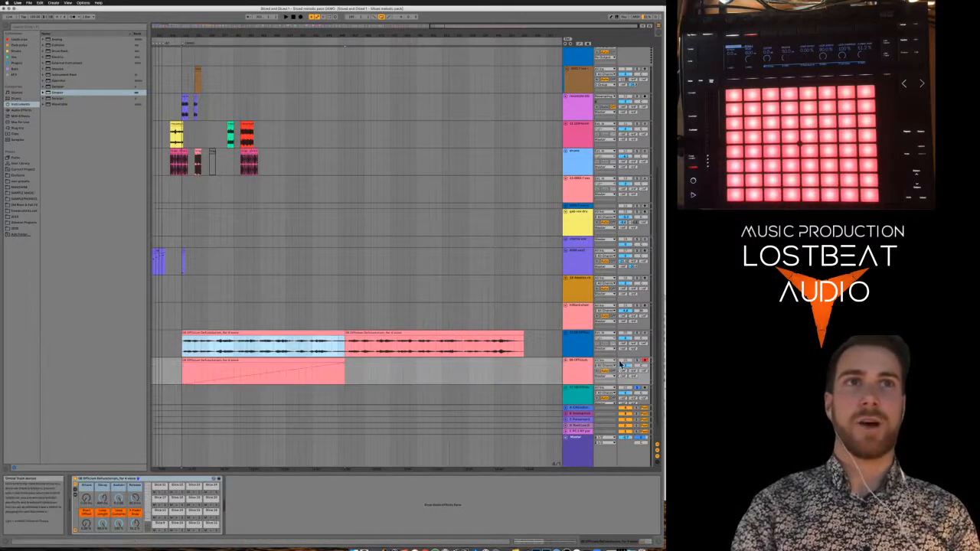
{"action": "left_click_drag", "start_coordinate": [183, 376], "coordinate": [343, 376]}
{"action": "left_click", "coordinate": [267, 372]}
{"action": "left_click", "coordinate": [258, 360]}
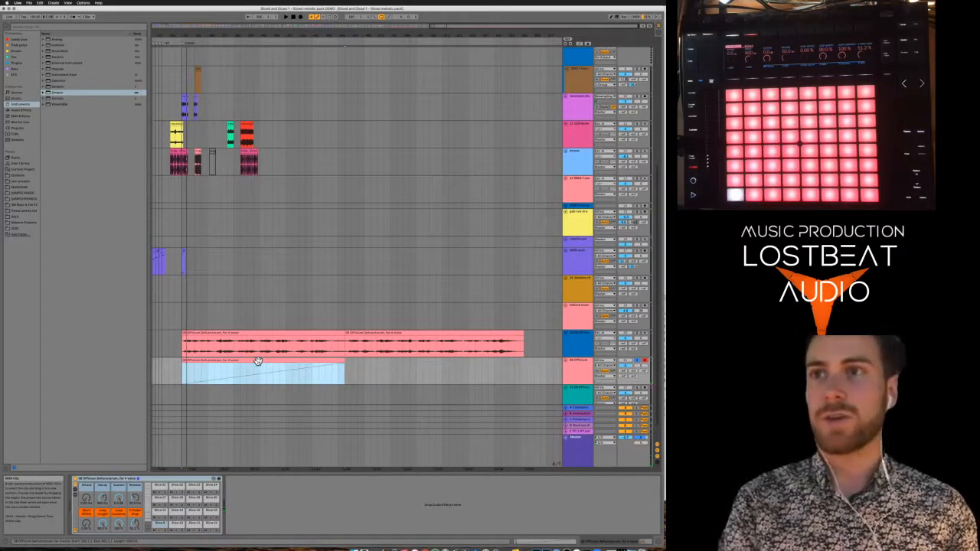
Show the sliced track's Drum Rack and open the Simpler of its first slice
{"action": "left_click", "coordinate": [258, 361]}
{"action": "key", "text": "shift+Tab"}
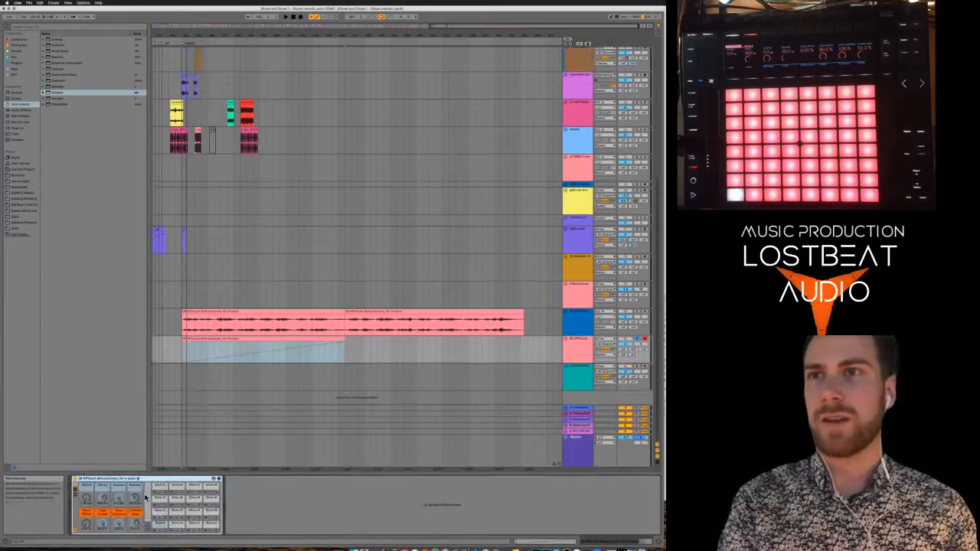
{"action": "left_click", "coordinate": [160, 526]}
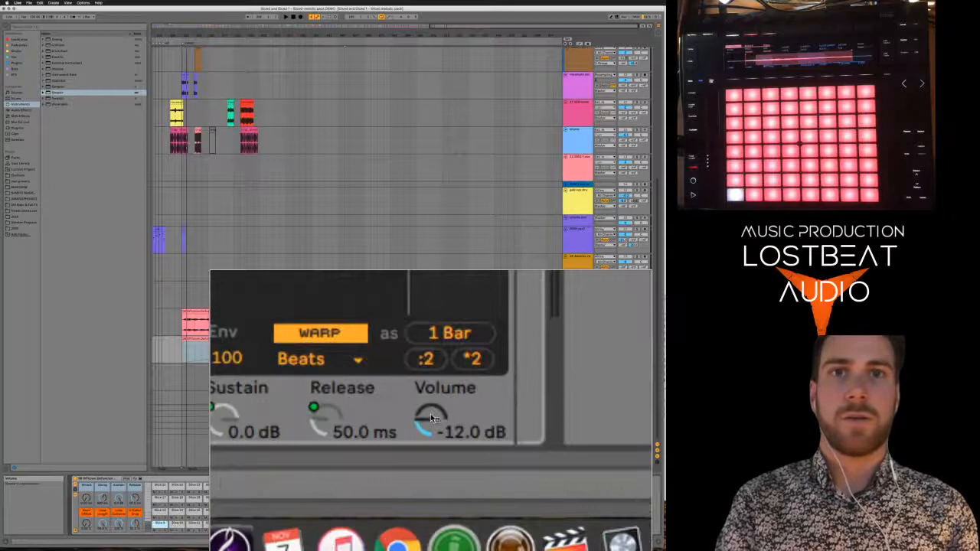
Adjust the slice's Simpler volume and copy that value to all sibling slices in the rack
{"action": "right_click", "coordinate": [431, 469]}
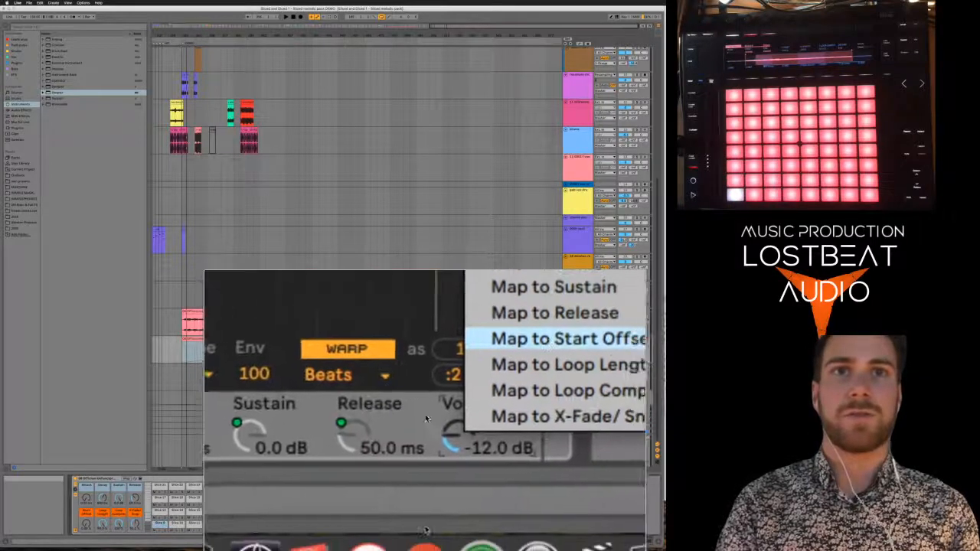
{"action": "left_click", "coordinate": [427, 414]}
{"action": "left_click_drag", "start_coordinate": [432, 419], "coordinate": [432, 415]}
{"action": "right_click", "coordinate": [431, 415]}
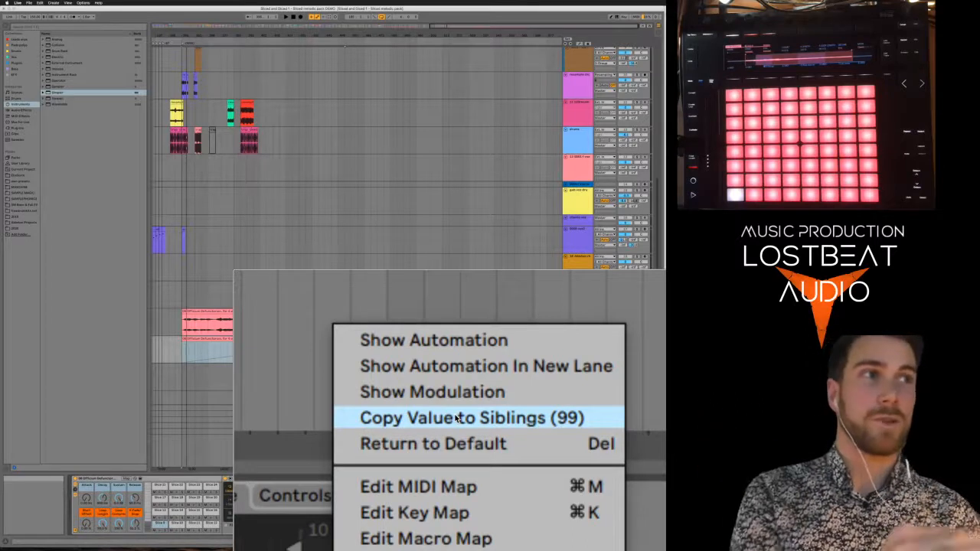
{"action": "left_click", "coordinate": [456, 417]}
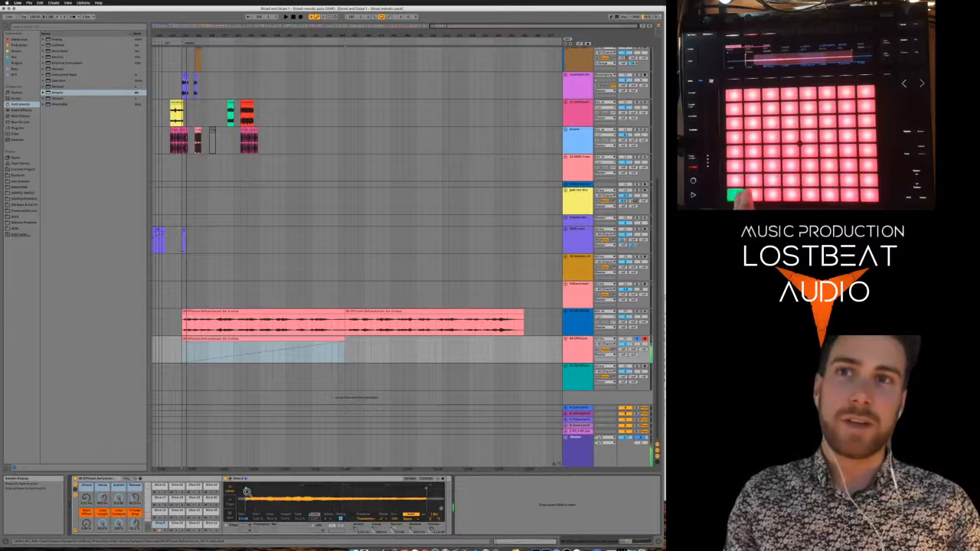
Move the slice's sample start point further into its waveform in Simpler, and select the Drum Rack
{"action": "left_click_drag", "start_coordinate": [246, 491], "coordinate": [313, 487]}
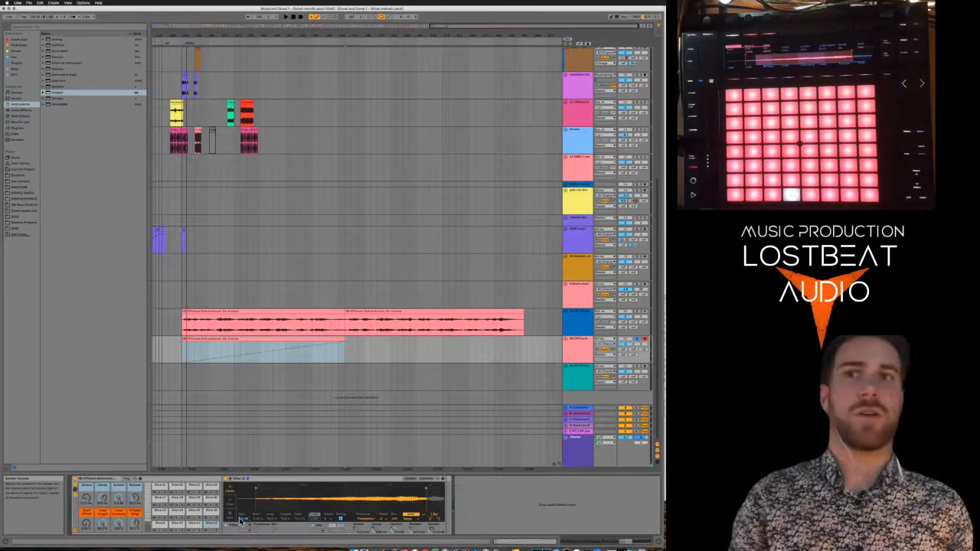
{"action": "left_click", "coordinate": [192, 483]}
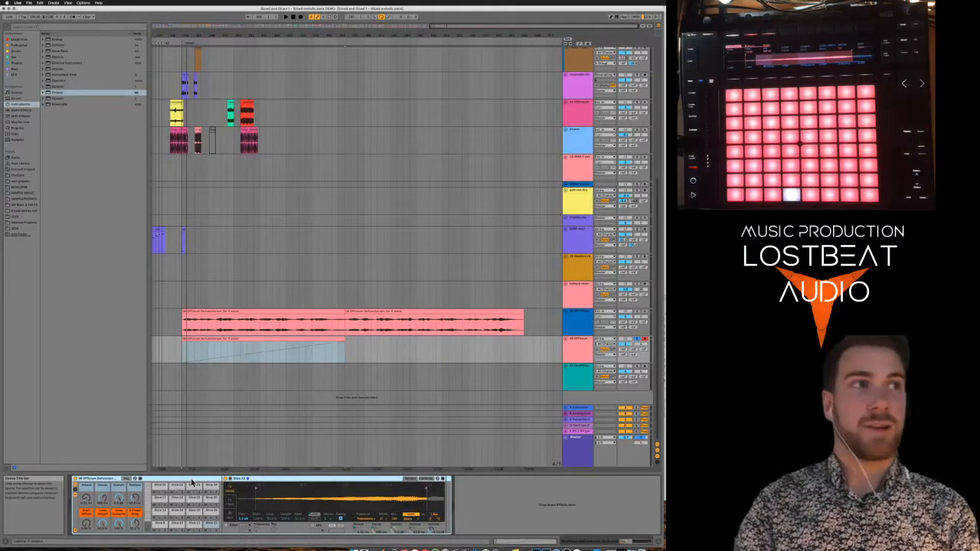
Slice the first half of the audio clip to another new MIDI track per Bar, using the Slicer Dicer (Live 8) preset with warped timing preserved
{"action": "left_click", "coordinate": [304, 313]}
{"action": "right_click", "coordinate": [304, 312]}
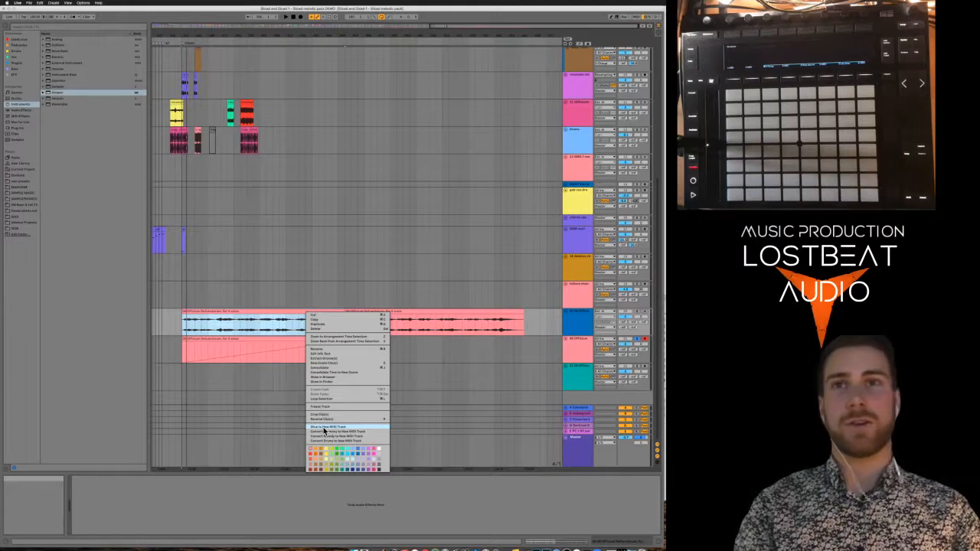
{"action": "left_click", "coordinate": [324, 427]}
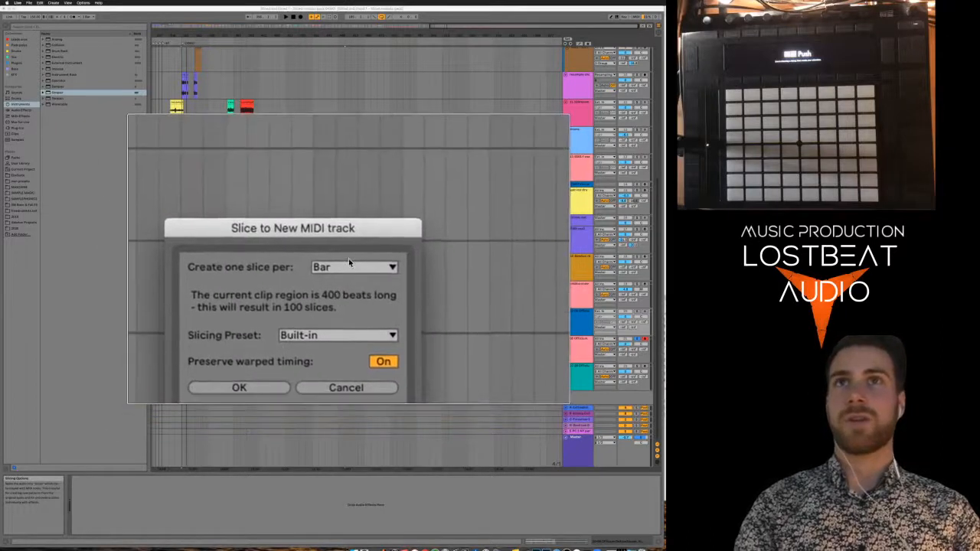
{"action": "left_click", "coordinate": [388, 214]}
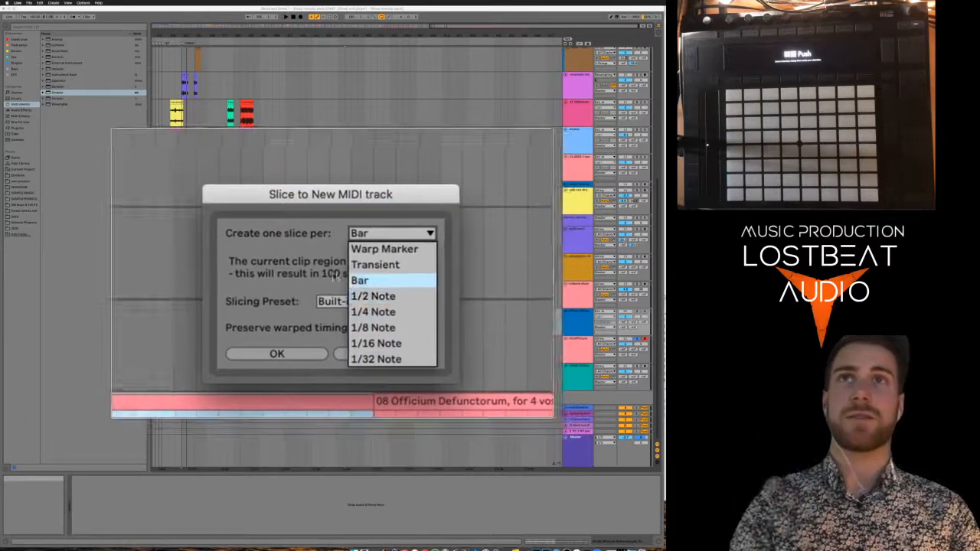
{"action": "left_click", "coordinate": [356, 280]}
{"action": "left_click", "coordinate": [348, 268]}
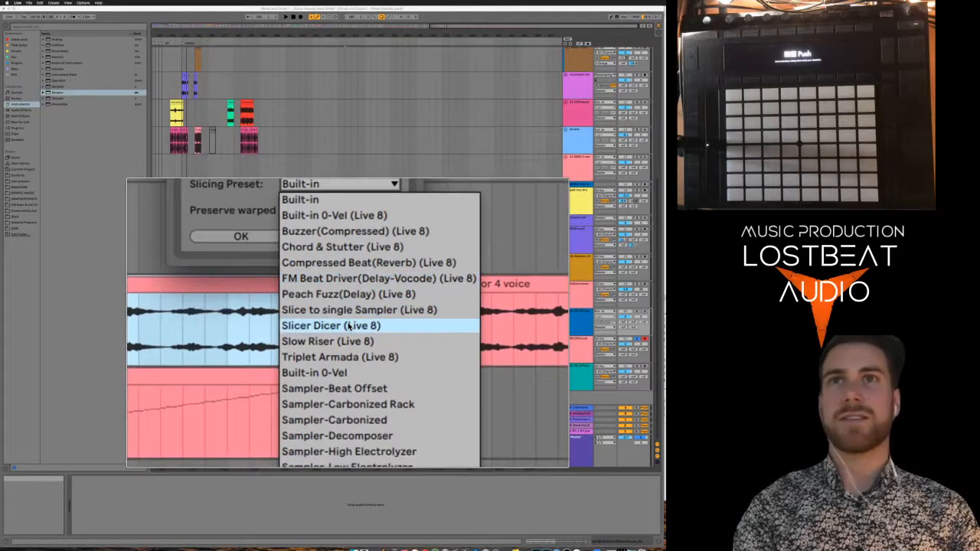
{"action": "left_click", "coordinate": [346, 326]}
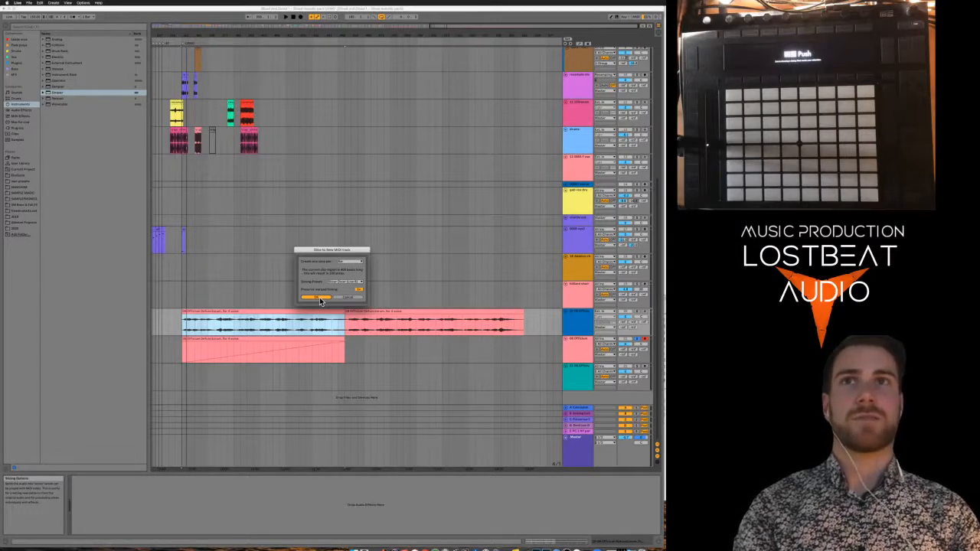
{"action": "left_click", "coordinate": [321, 299]}
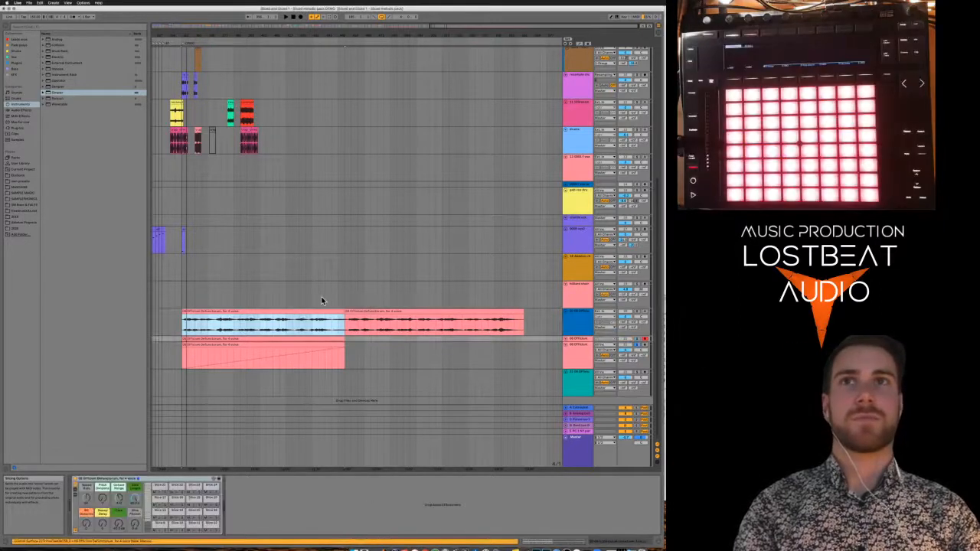
Unfold the new Slicer Dicer track, select its MIDI clip and show the rack's device chain
{"action": "left_click", "coordinate": [576, 342]}
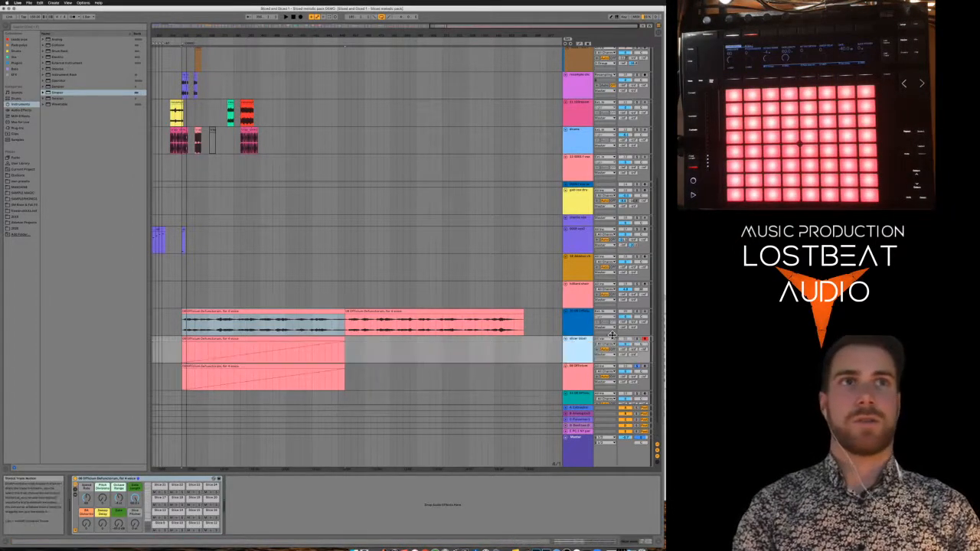
{"action": "left_click", "coordinate": [248, 339]}
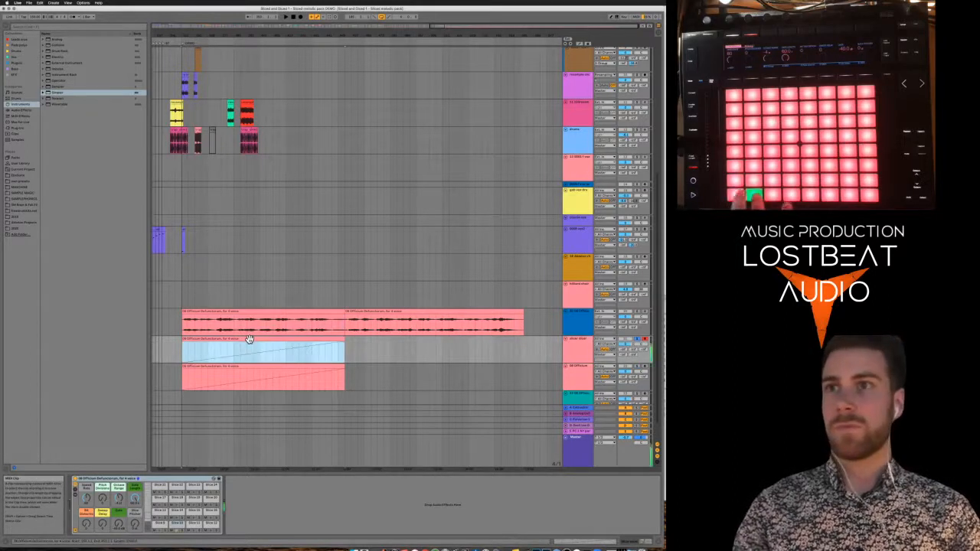
{"action": "left_click", "coordinate": [76, 499]}
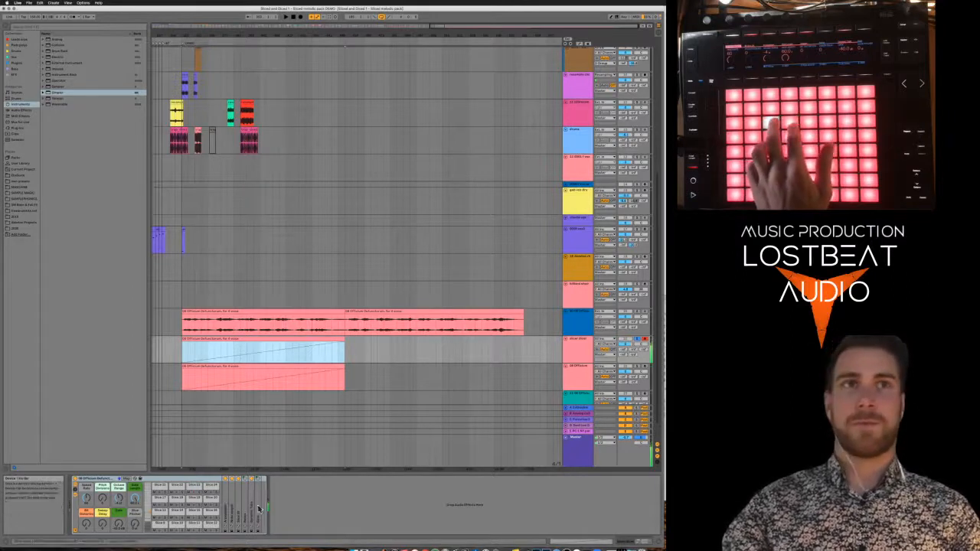
{"action": "left_click", "coordinate": [625, 352]}
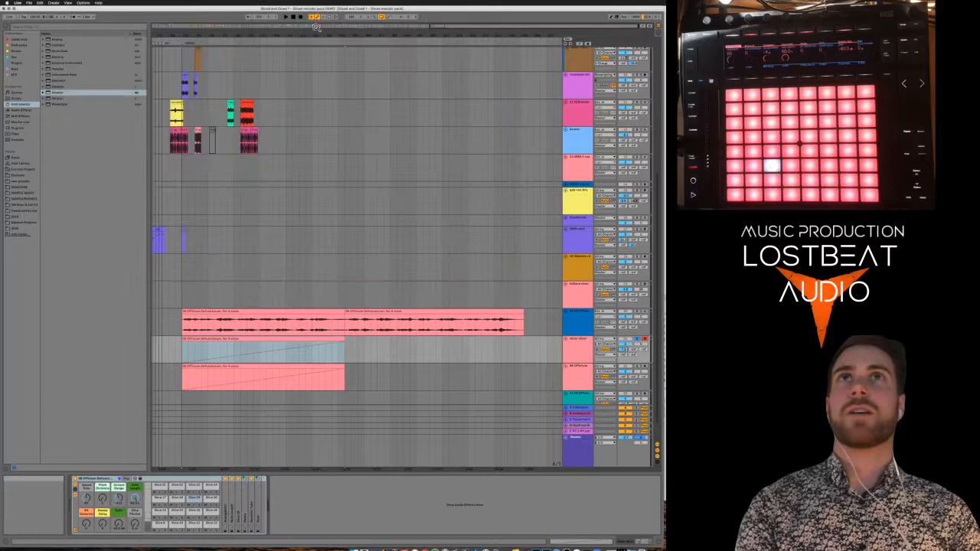
Find the earlier sliced drum clips in the arrangement and select the first one on the yellow track to view its rack
{"action": "left_click", "coordinate": [343, 327]}
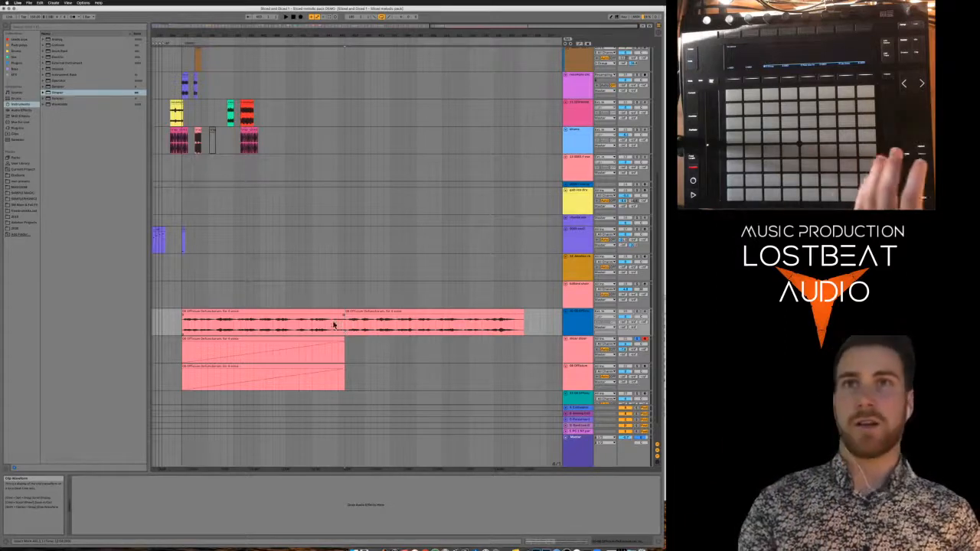
{"action": "left_click", "coordinate": [316, 349]}
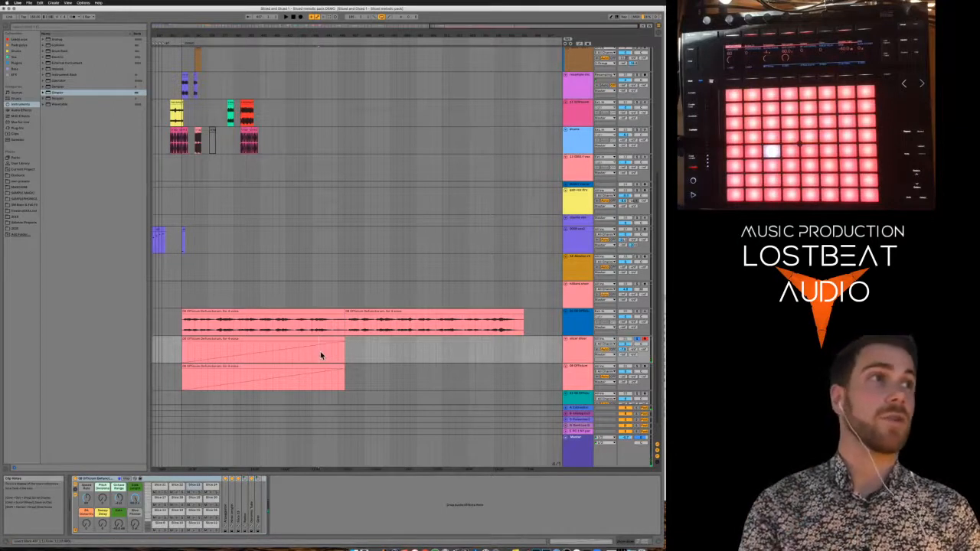
{"action": "scroll", "coordinate": [319, 355], "scroll_direction": "left", "scroll_amount": 2}
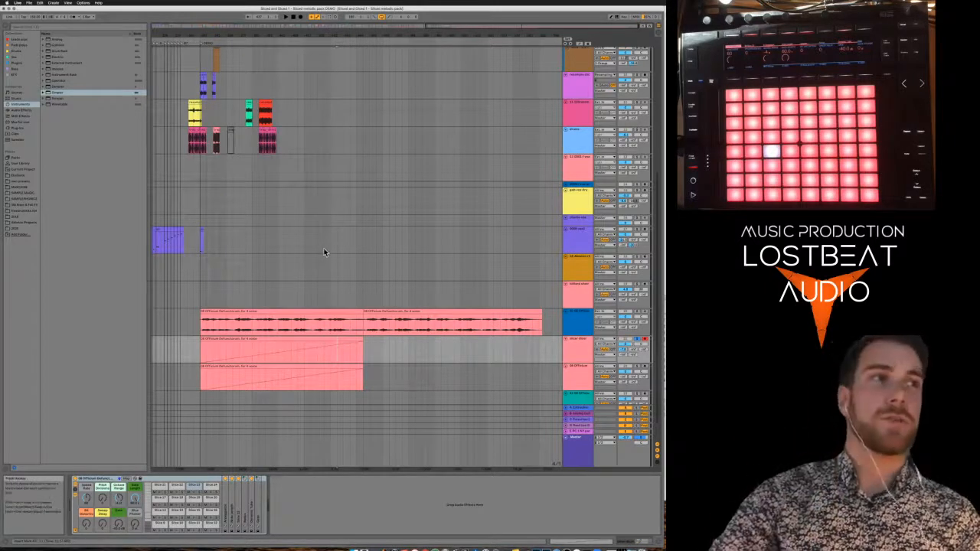
{"action": "scroll", "coordinate": [320, 251], "scroll_direction": "left", "scroll_amount": 5}
{"action": "scroll", "coordinate": [320, 248], "scroll_direction": "left", "scroll_amount": 10}
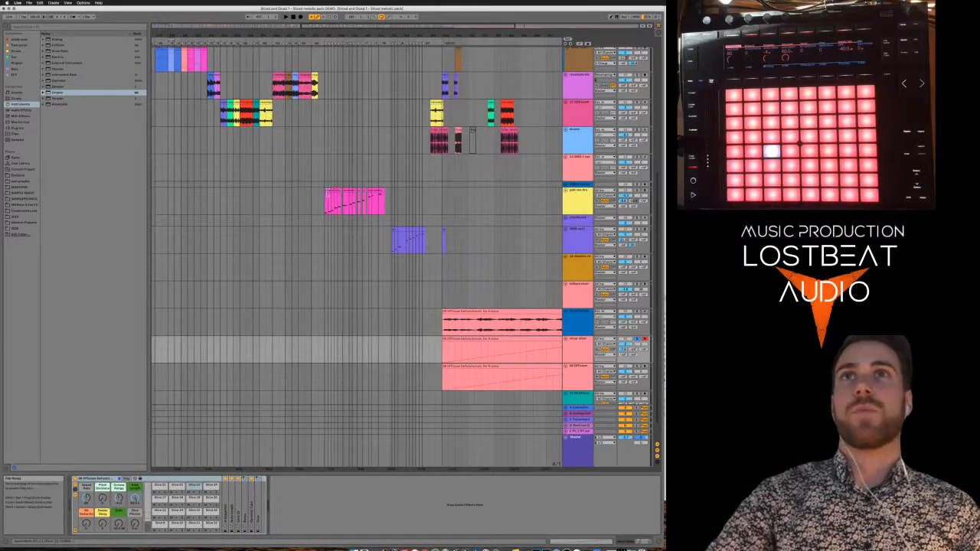
{"action": "left_click", "coordinate": [328, 192]}
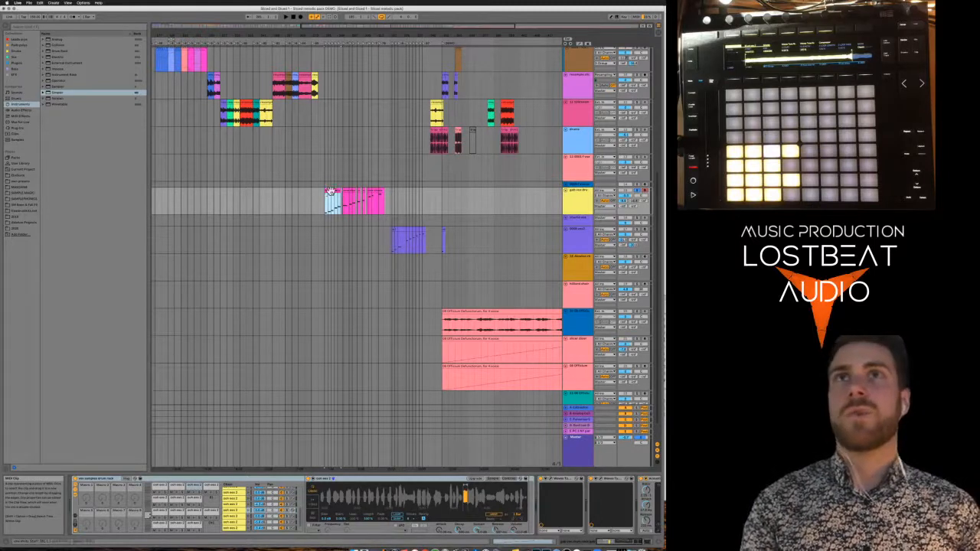
Play a sliced MIDI clip on the brown track and open it to examine its note pattern
{"action": "scroll", "coordinate": [331, 201], "scroll_direction": "up", "scroll_amount": 5}
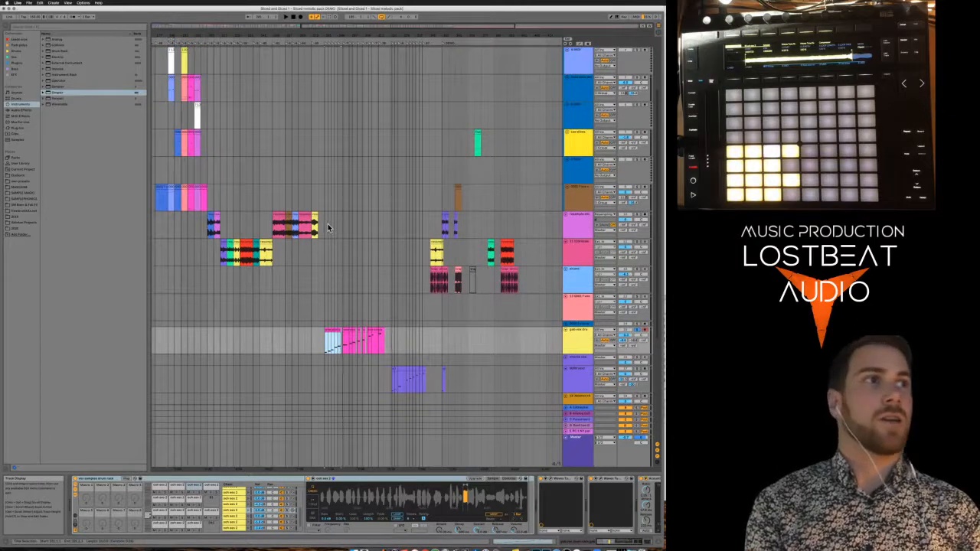
{"action": "scroll", "coordinate": [249, 216], "scroll_direction": "left", "scroll_amount": 3}
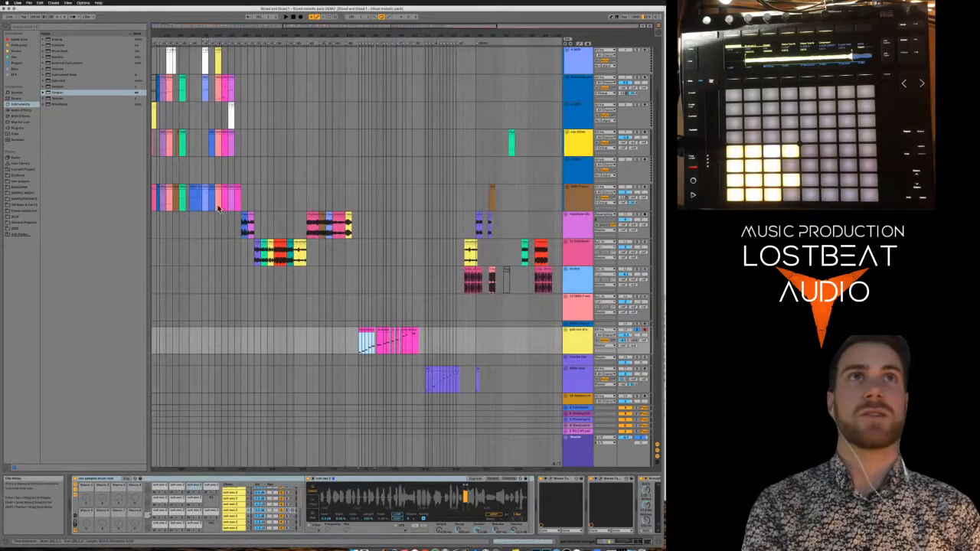
{"action": "left_click", "coordinate": [217, 211]}
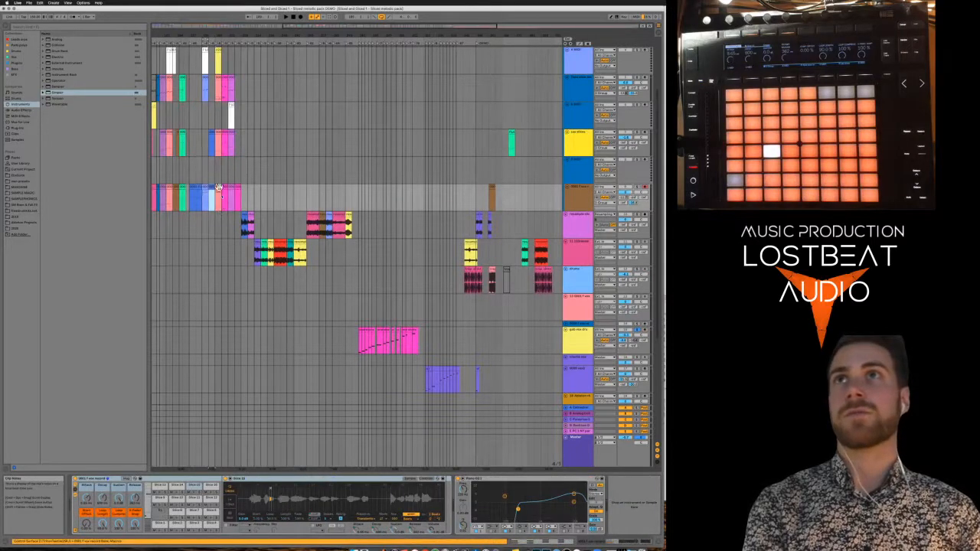
{"action": "key", "text": "space"}
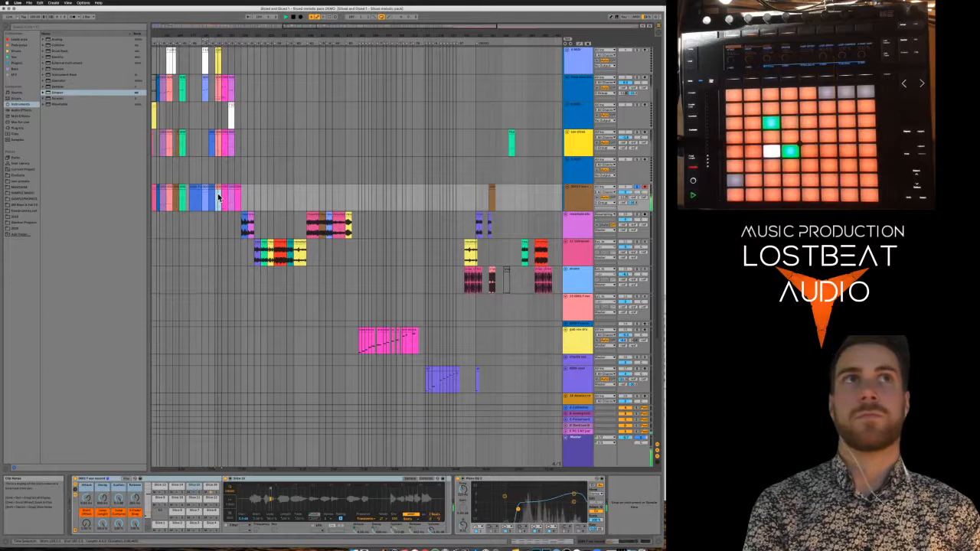
{"action": "key", "text": "XF86AudioRaiseVolume"}
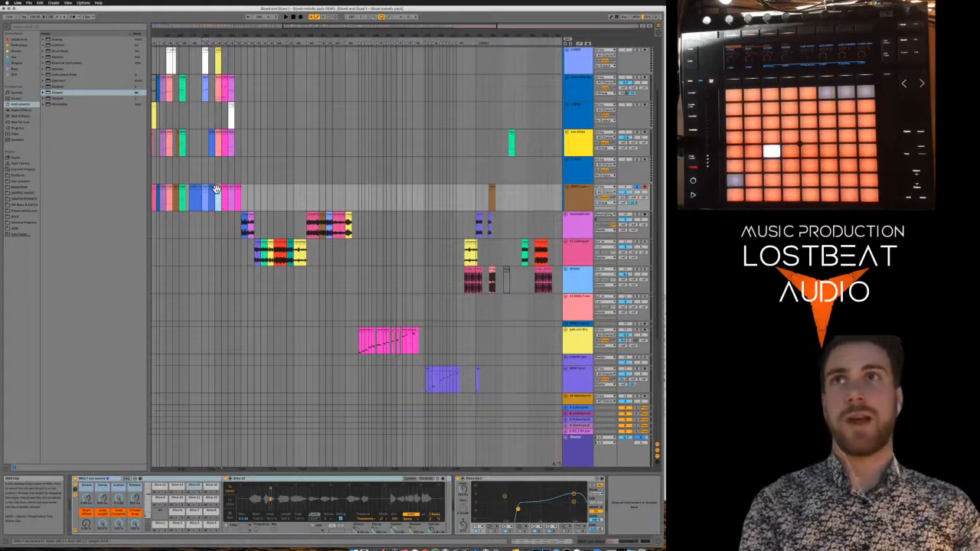
{"action": "double_click", "coordinate": [217, 189]}
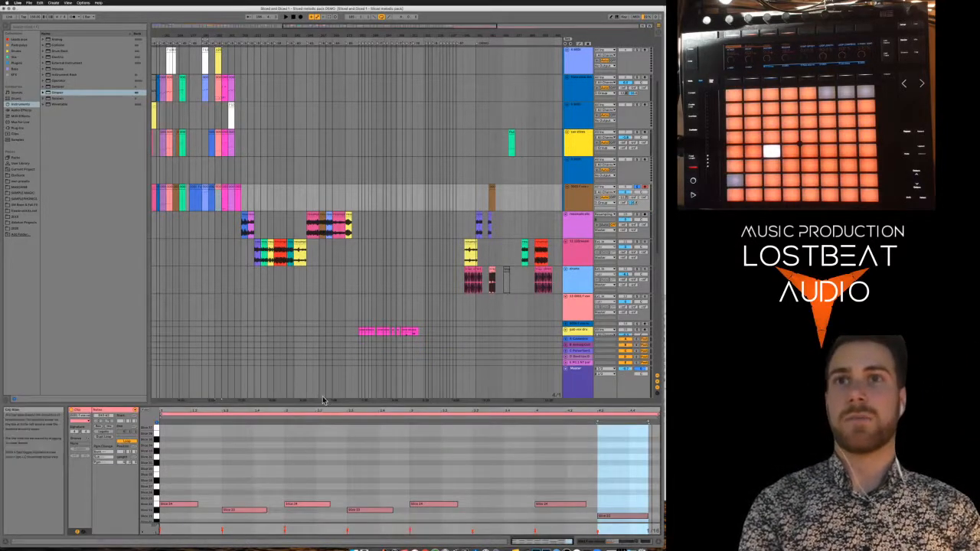
{"action": "scroll", "coordinate": [300, 456], "scroll_direction": "down", "scroll_amount": 4}
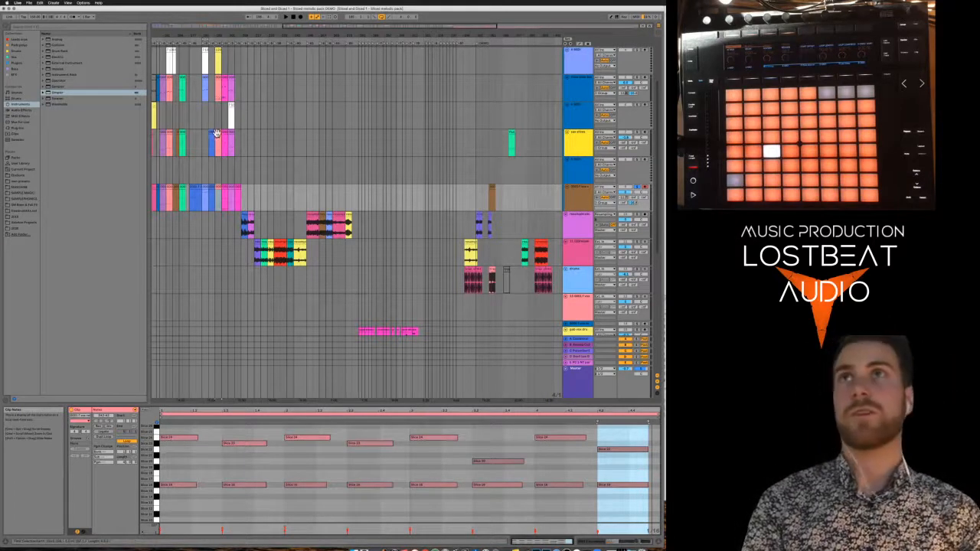
Audition and compare the sliced MIDI clips at the same arrangement position on the yellow, brown and blue tracks
{"action": "left_click", "coordinate": [217, 135]}
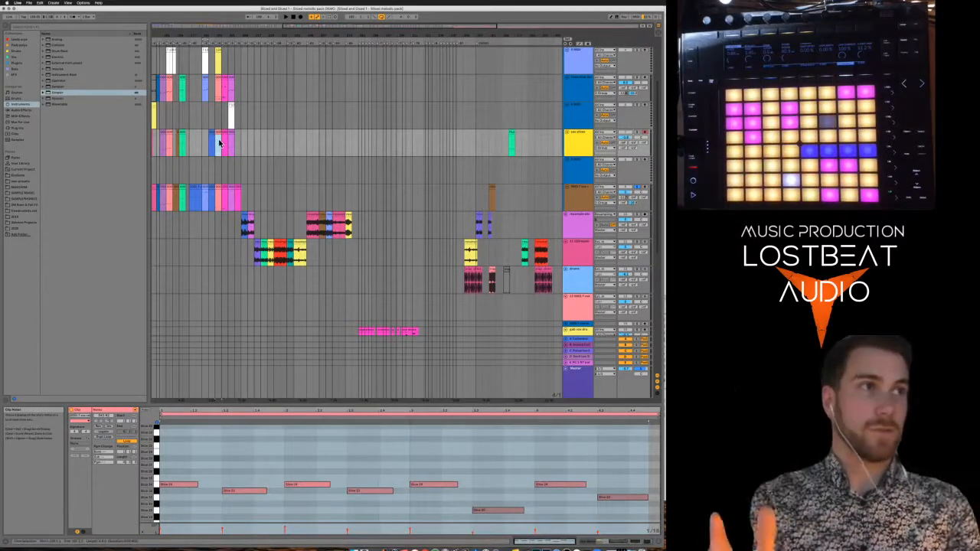
{"action": "key", "text": "space"}
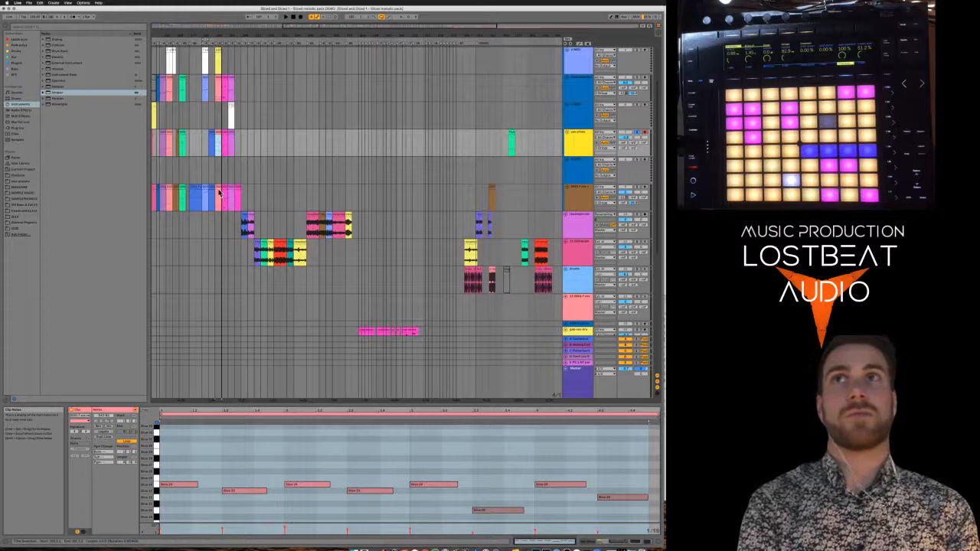
{"action": "left_click", "coordinate": [218, 193]}
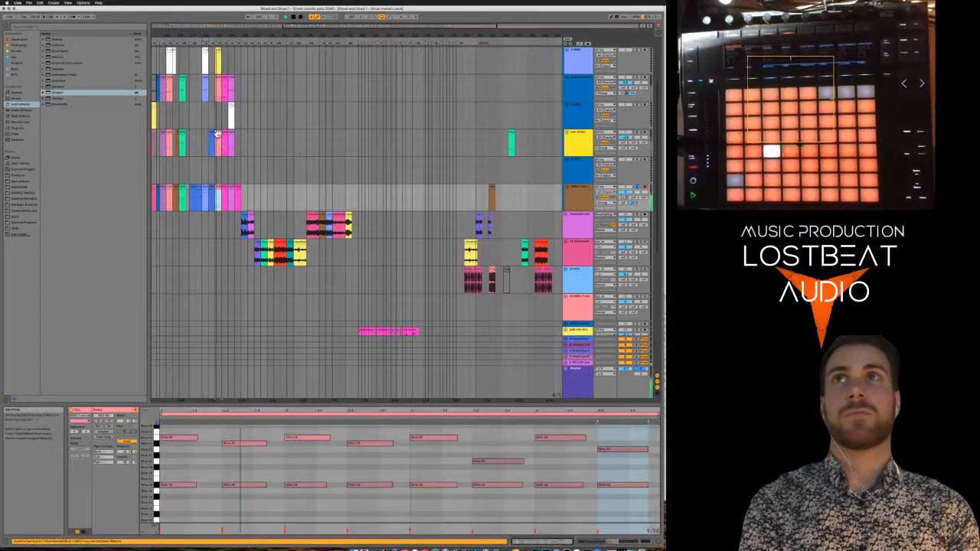
{"action": "left_click", "coordinate": [219, 132]}
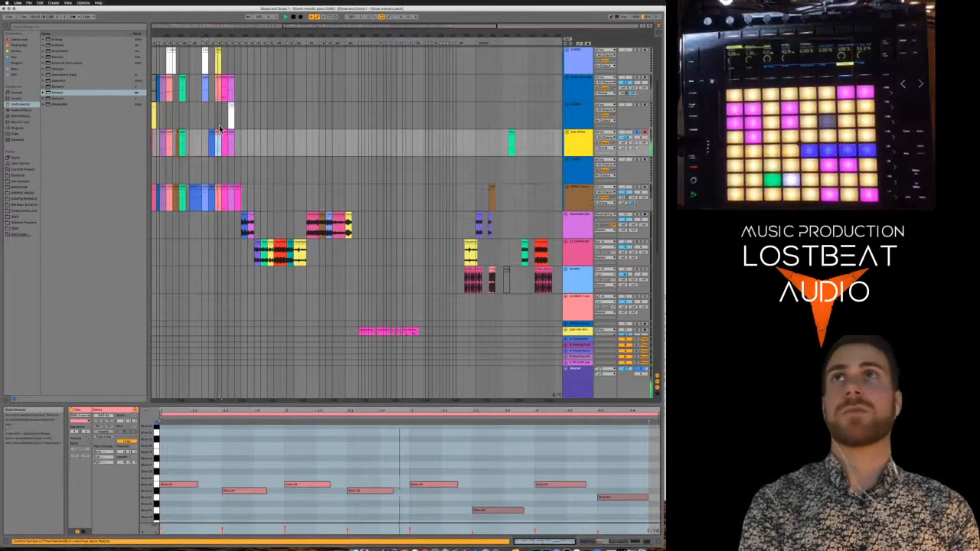
{"action": "left_click", "coordinate": [216, 77]}
{"action": "key", "text": "space"}
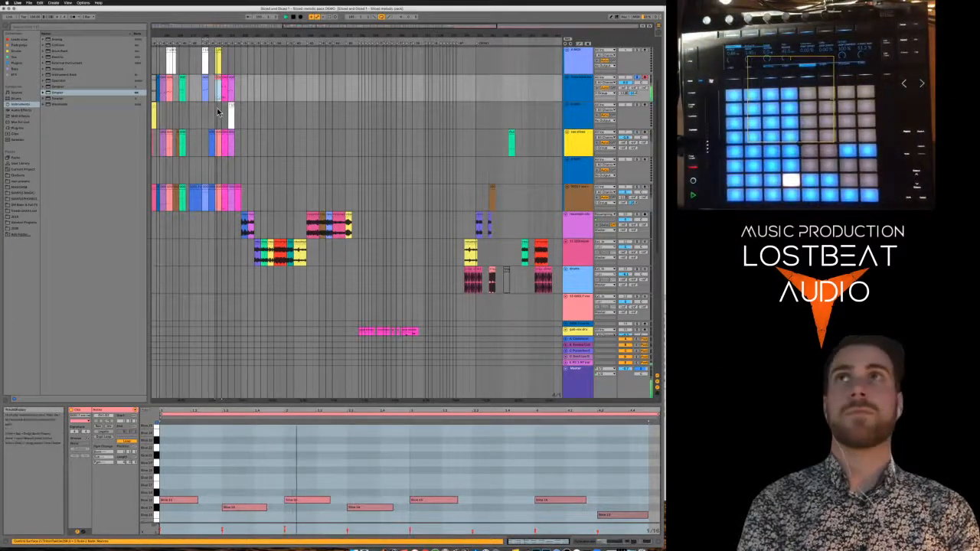
{"action": "scroll", "coordinate": [218, 109], "scroll_direction": "left", "scroll_amount": 5}
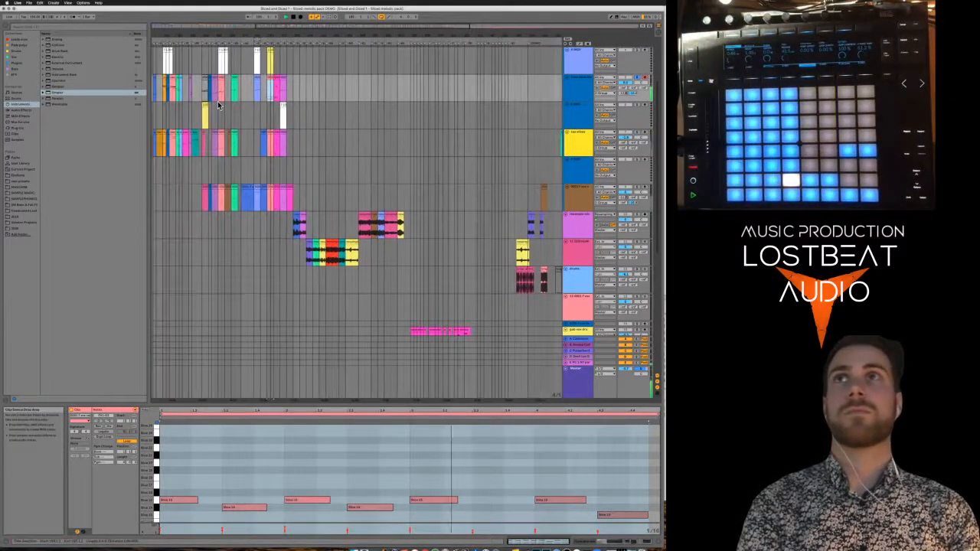
Audition and compare the green sliced MIDI clips at the same earlier arrangement position on the brown, yellow and blue tracks
{"action": "scroll", "coordinate": [217, 104], "scroll_direction": "left", "scroll_amount": 6}
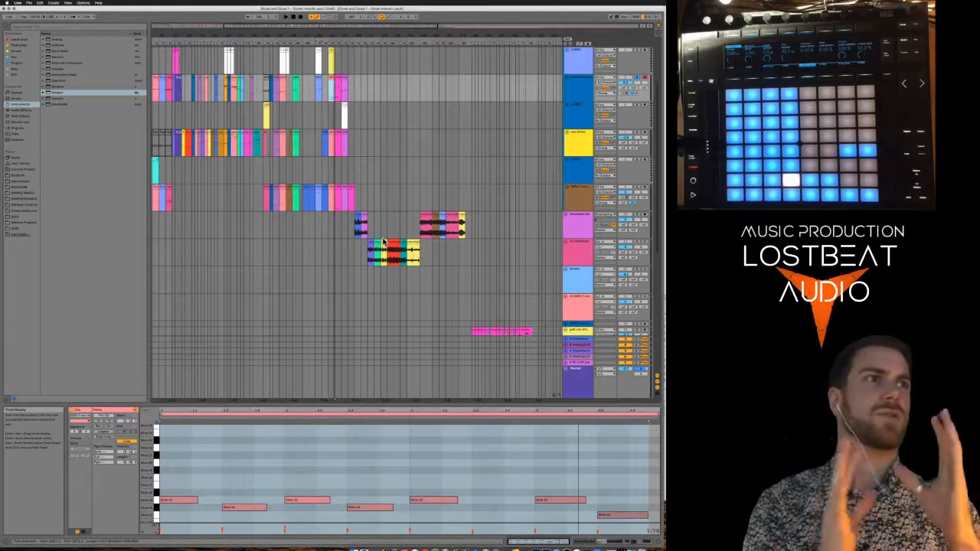
{"action": "scroll", "coordinate": [256, 149], "scroll_direction": "left", "scroll_amount": 5}
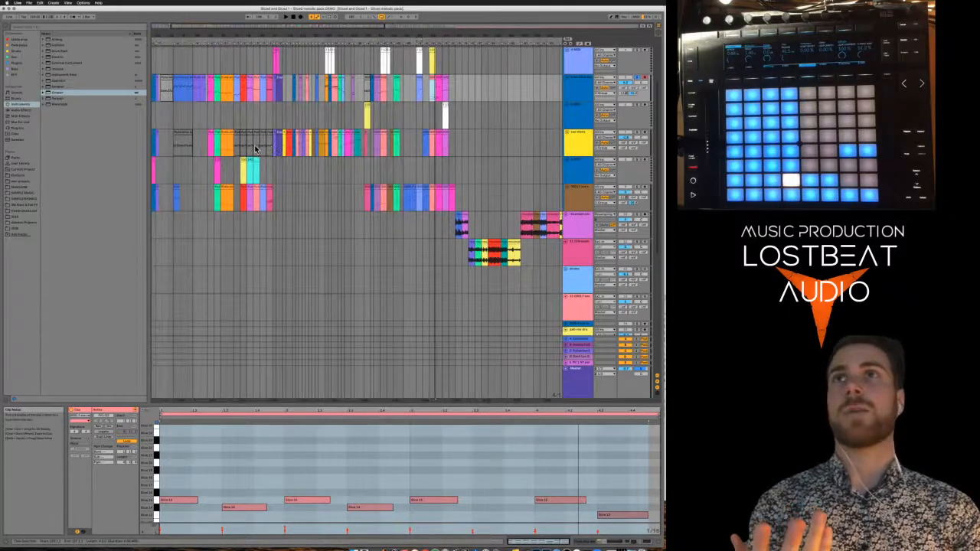
{"action": "left_click", "coordinate": [216, 192]}
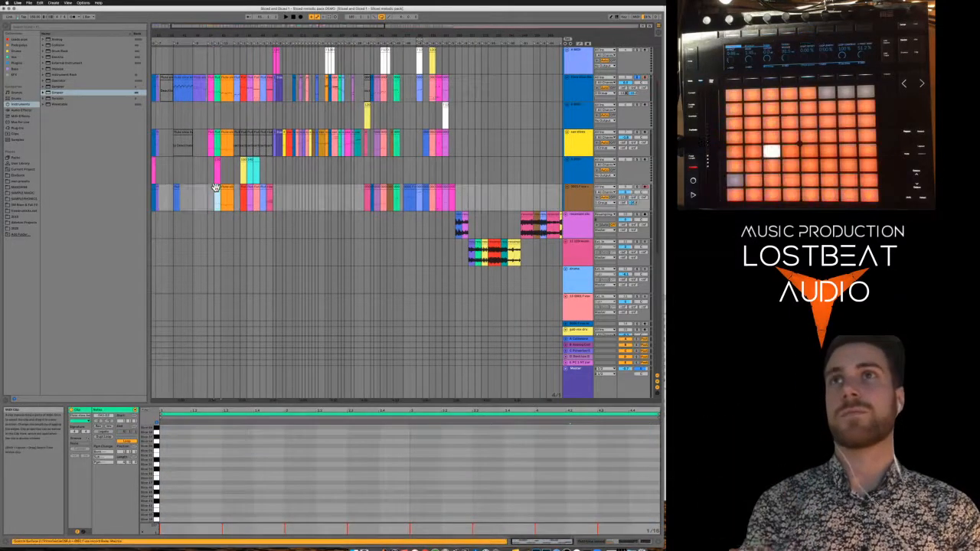
{"action": "key", "text": "space"}
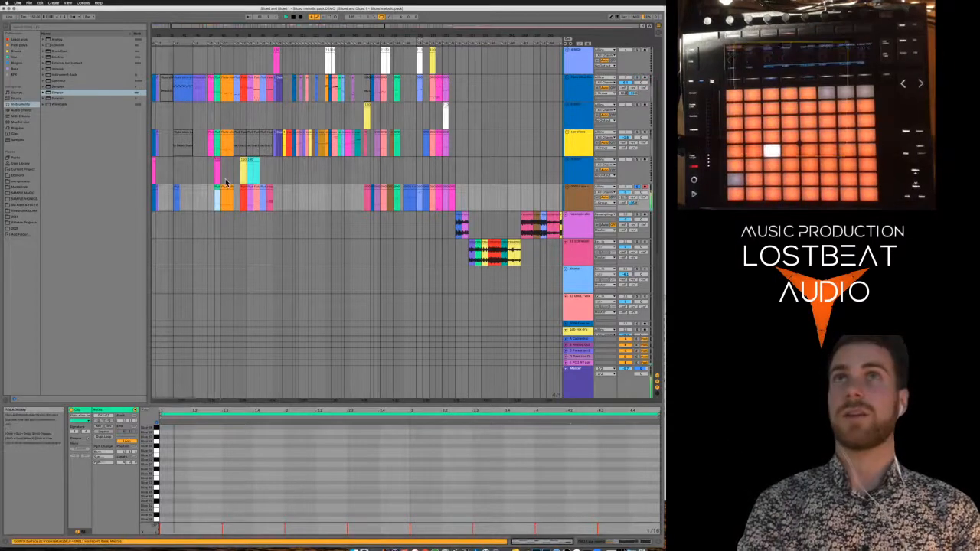
{"action": "left_click", "coordinate": [217, 133]}
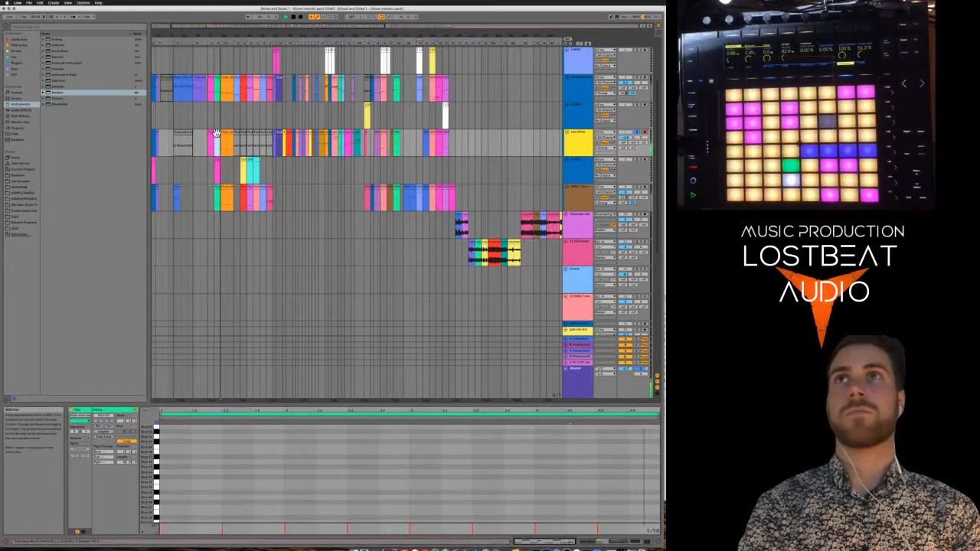
{"action": "left_click", "coordinate": [217, 77]}
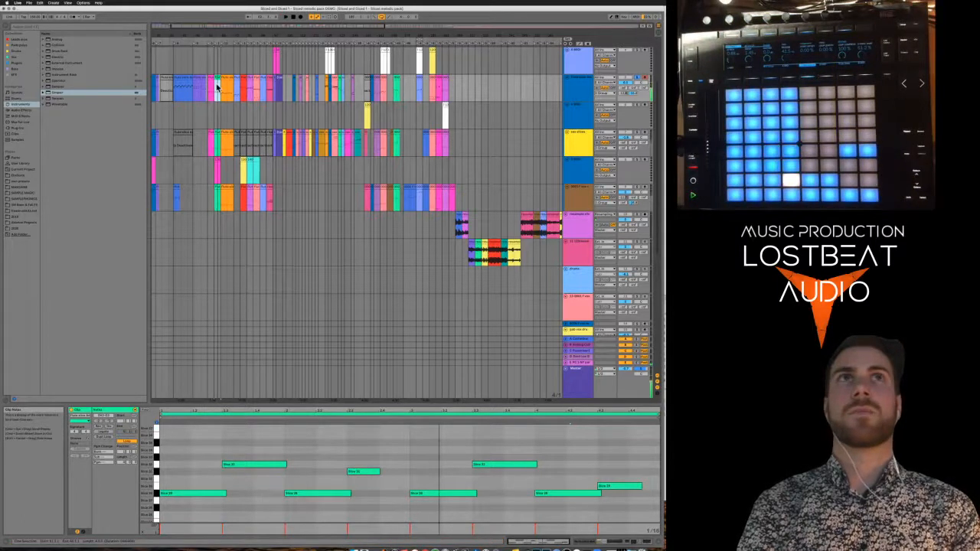
Replay the same green clips from the brown track through the yellow to the blue track to compare their slicing again
{"action": "scroll", "coordinate": [216, 89], "scroll_direction": "up", "scroll_amount": 3}
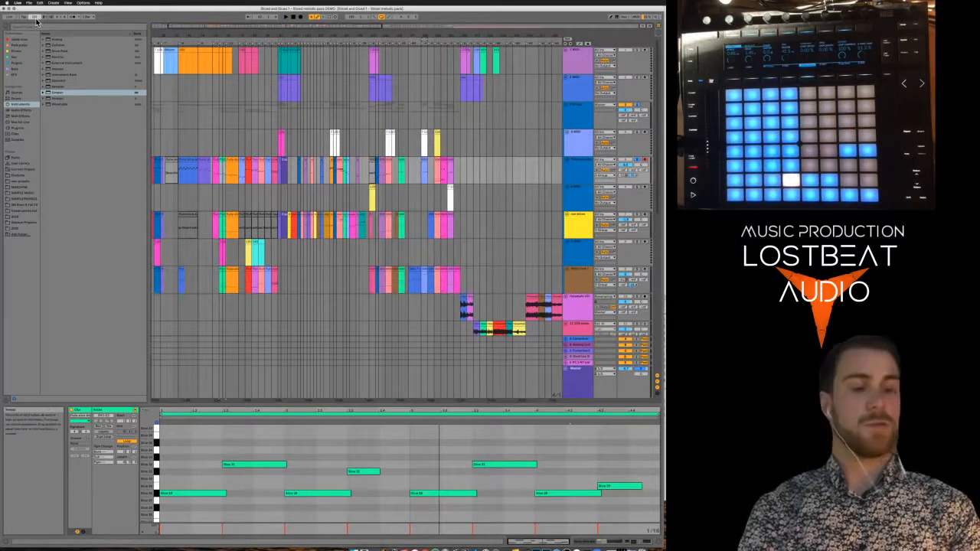
{"action": "left_click", "coordinate": [219, 270]}
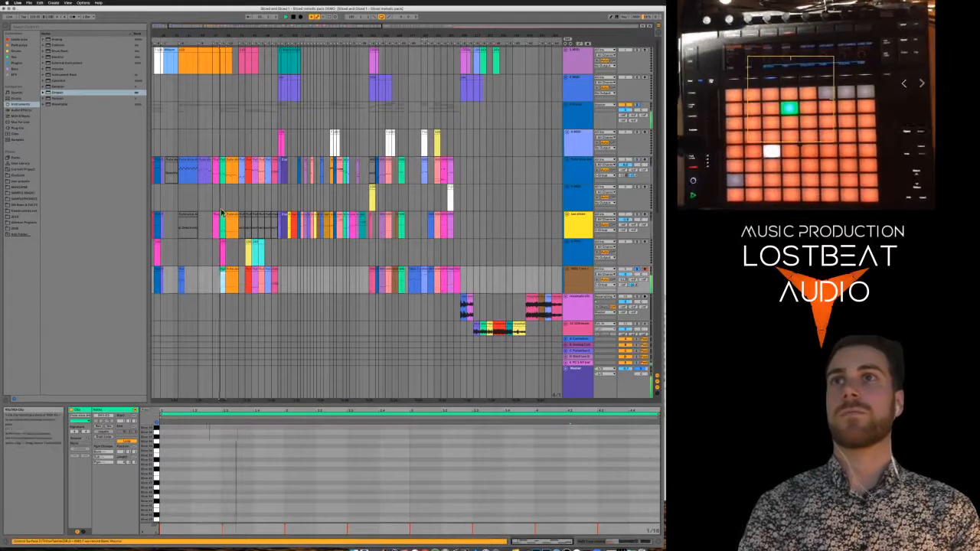
{"action": "left_click", "coordinate": [220, 215]}
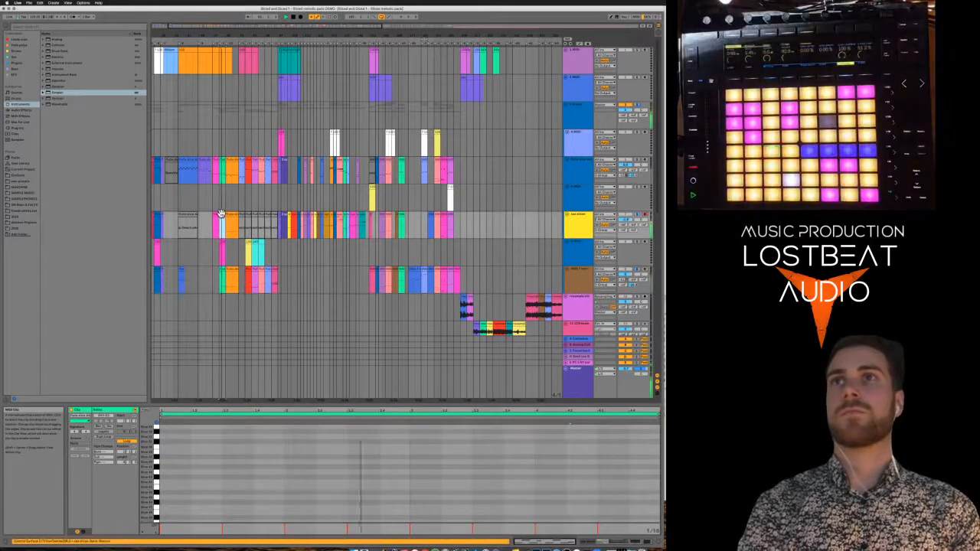
{"action": "left_click", "coordinate": [221, 160]}
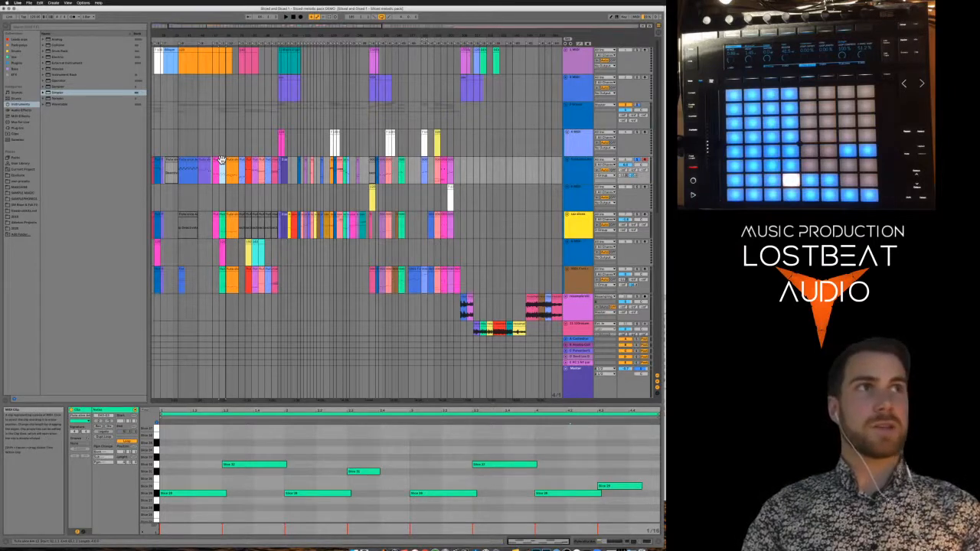
Open the purple clip and the last magenta clip on the blue track to examine their note patterns
{"action": "left_click", "coordinate": [218, 175]}
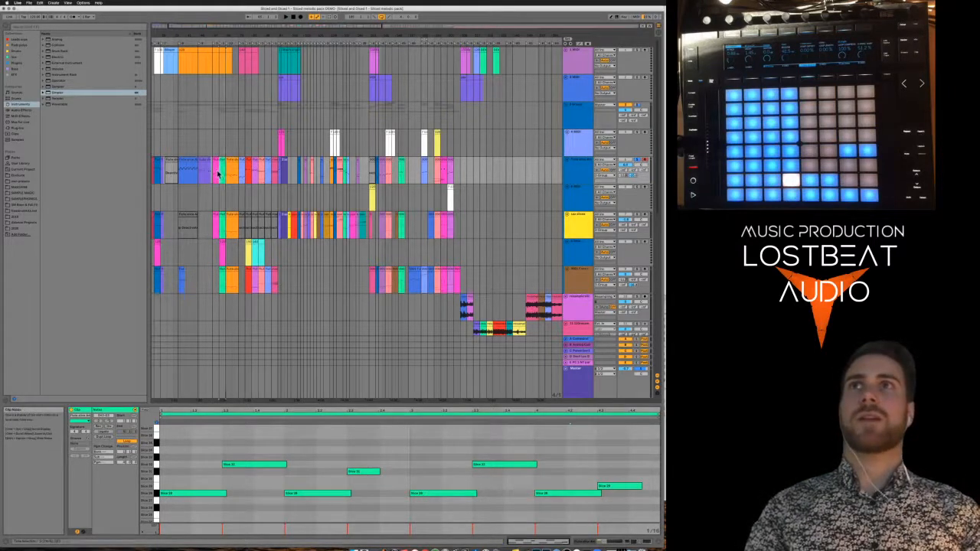
{"action": "left_click_drag", "start_coordinate": [213, 175], "coordinate": [288, 173]}
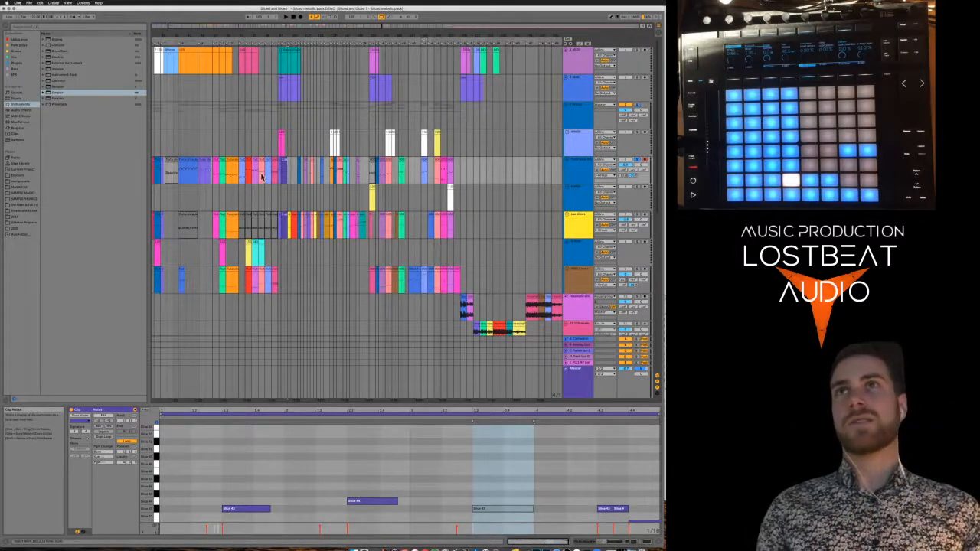
{"action": "scroll", "coordinate": [261, 177], "scroll_direction": "left", "scroll_amount": 3}
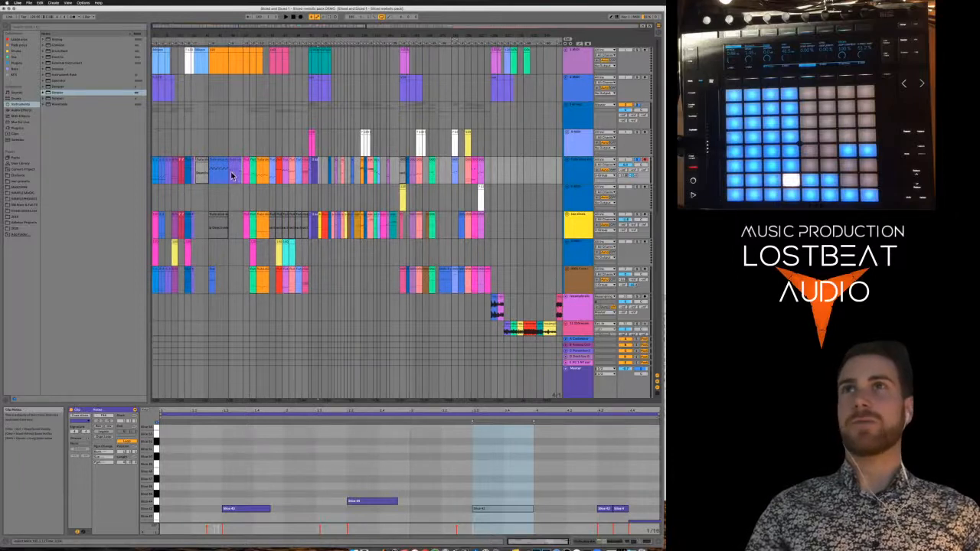
{"action": "left_click", "coordinate": [229, 174]}
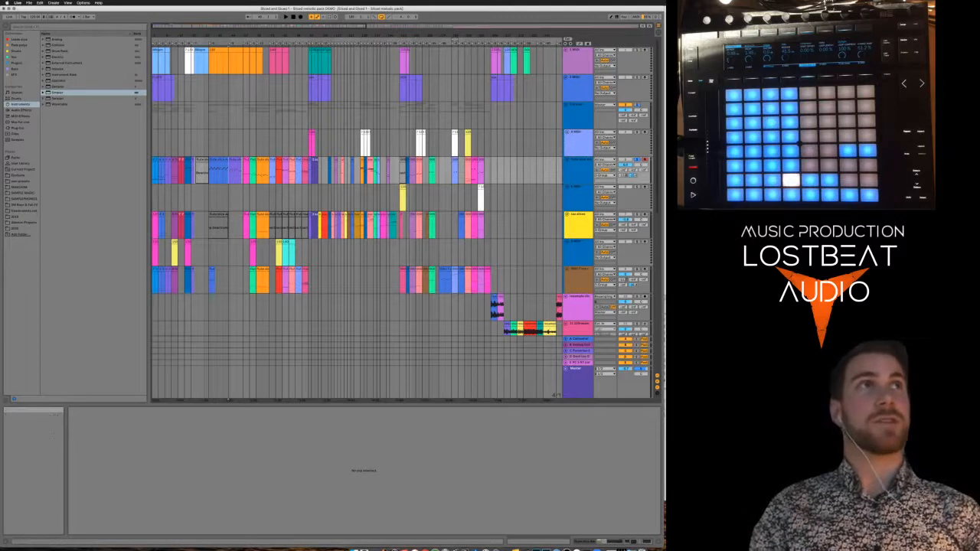
{"action": "key", "text": "super+Tab"}
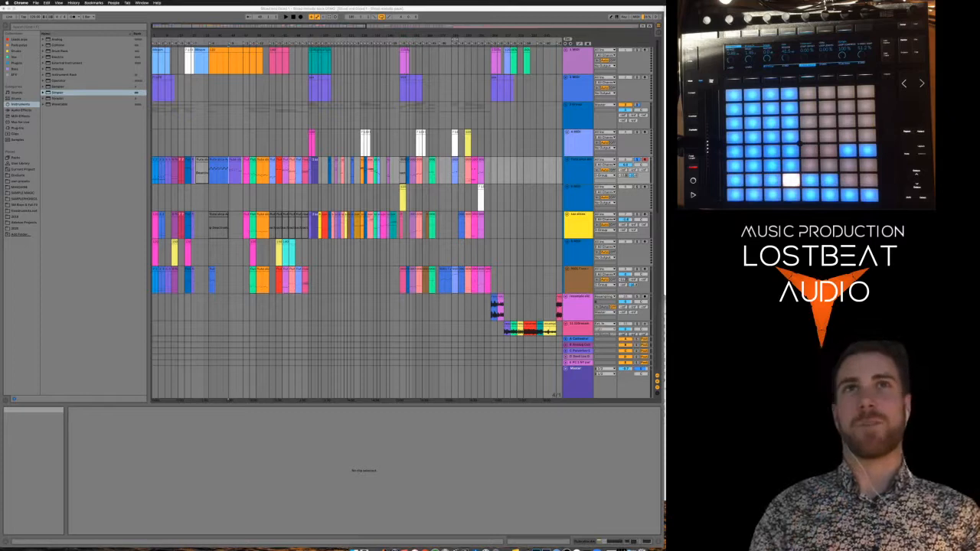
{"action": "left_click", "coordinate": [481, 170]}
Insert a new MIDI track directly below the last sliced track under the vocal audio
{"action": "scroll", "coordinate": [486, 193], "scroll_direction": "down", "scroll_amount": 6}
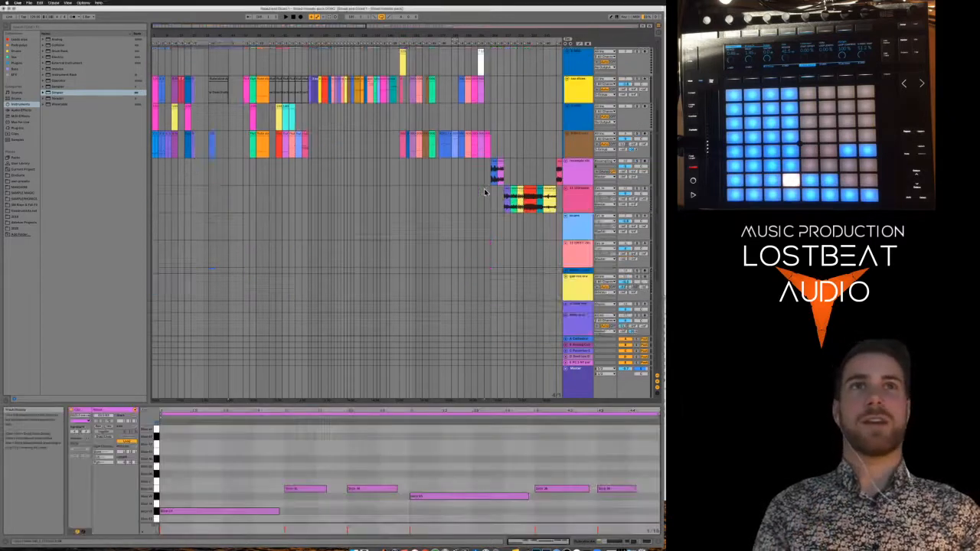
{"action": "scroll", "coordinate": [475, 202], "scroll_direction": "right", "scroll_amount": 3}
{"action": "scroll", "coordinate": [477, 203], "scroll_direction": "up", "scroll_amount": 2}
{"action": "scroll", "coordinate": [479, 202], "scroll_direction": "right", "scroll_amount": 6}
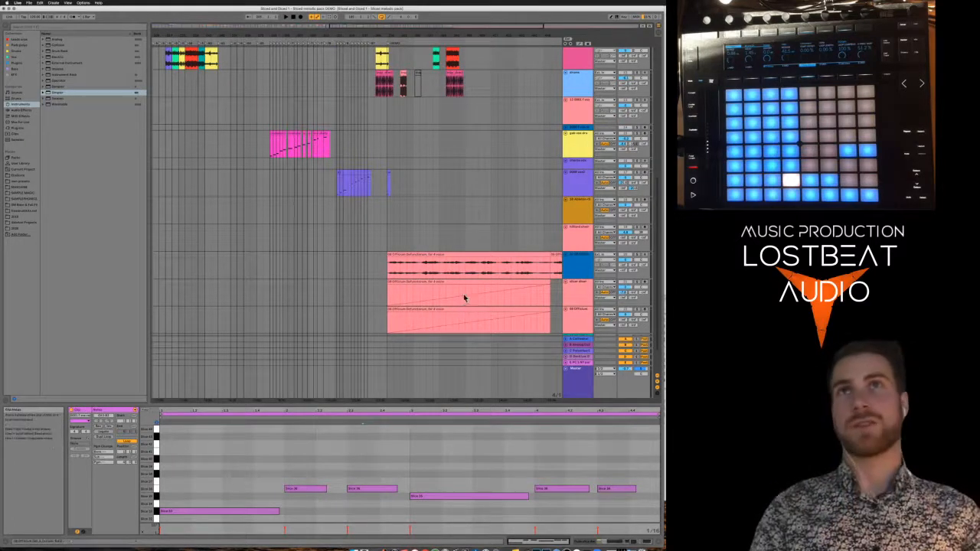
{"action": "scroll", "coordinate": [463, 303], "scroll_direction": "up", "scroll_amount": 8}
{"action": "scroll", "coordinate": [316, 276], "scroll_direction": "left", "scroll_amount": 10}
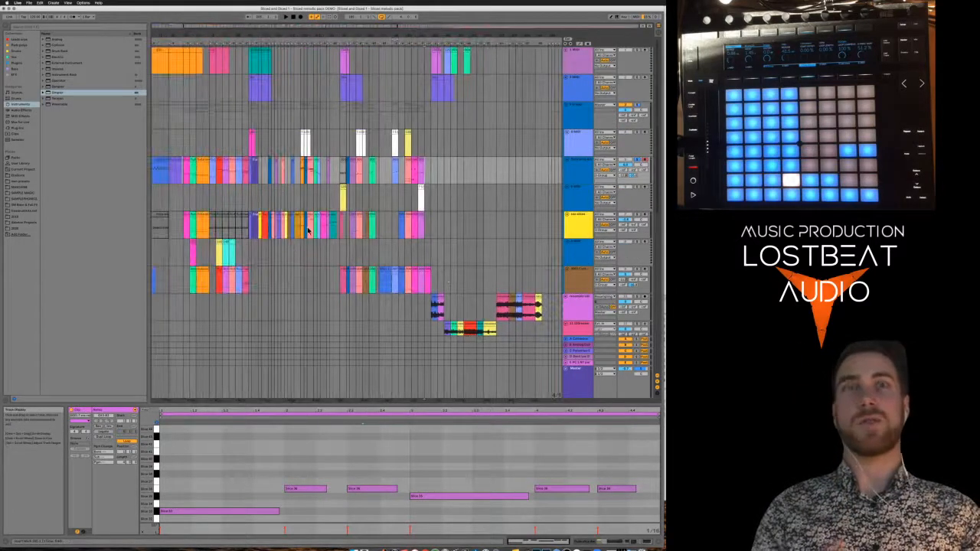
{"action": "scroll", "coordinate": [310, 237], "scroll_direction": "right", "scroll_amount": 8}
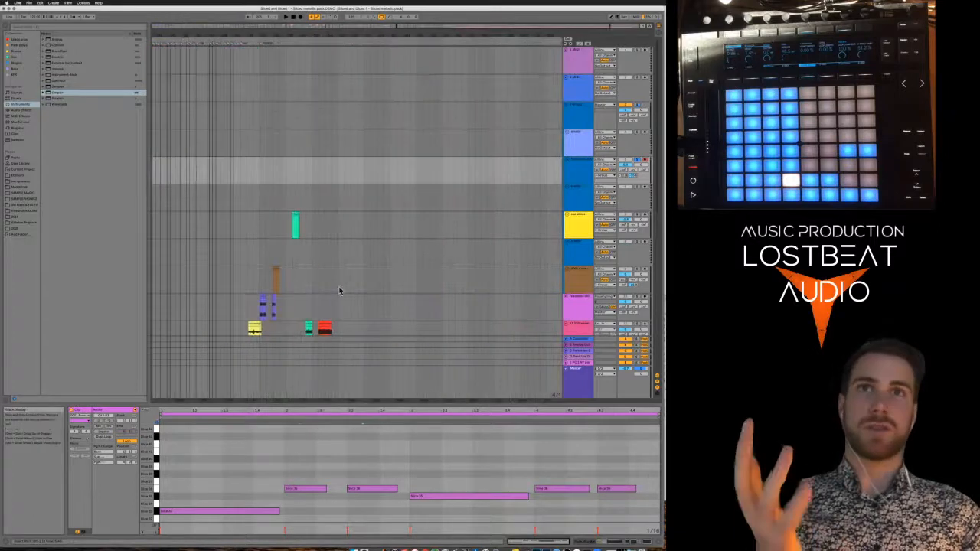
{"action": "scroll", "coordinate": [340, 290], "scroll_direction": "down", "scroll_amount": 3}
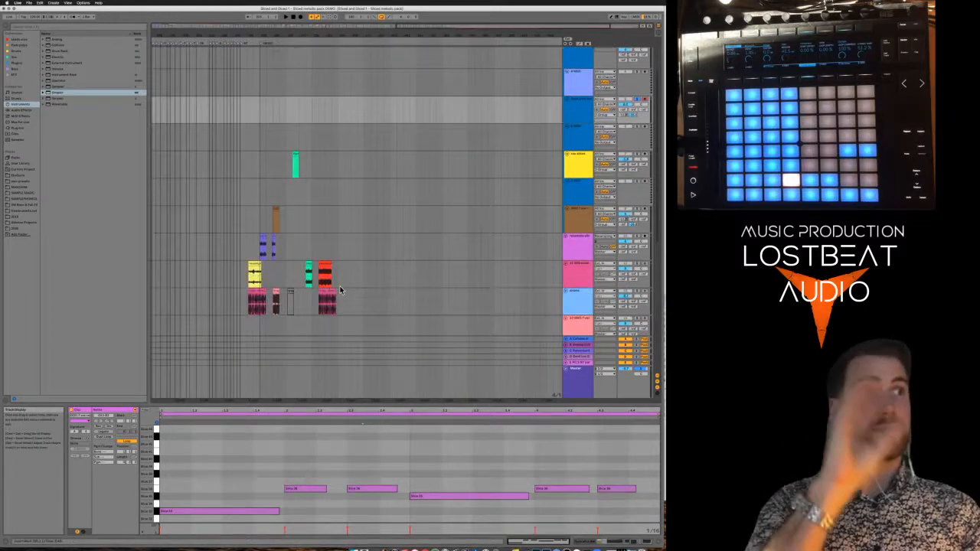
{"action": "scroll", "coordinate": [422, 316], "scroll_direction": "down", "scroll_amount": 10}
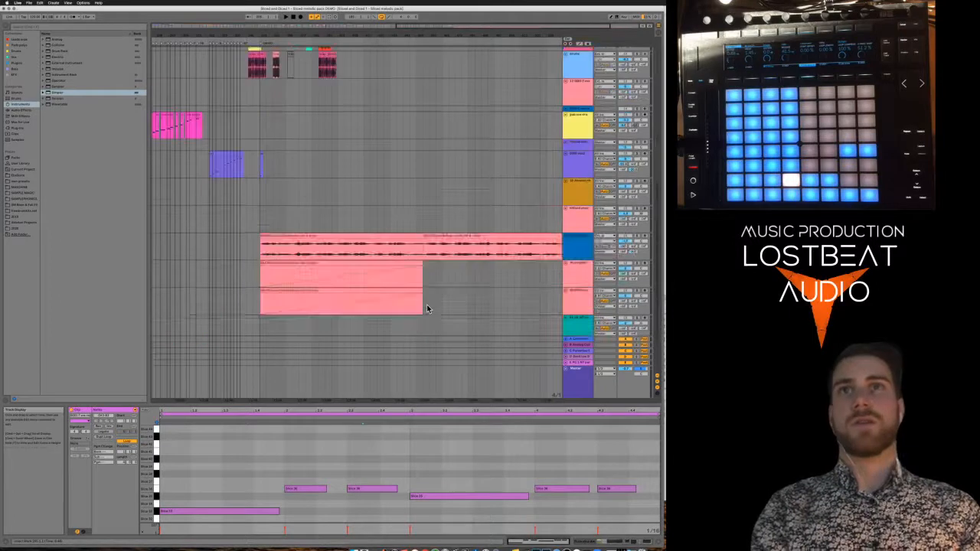
{"action": "left_click", "coordinate": [577, 298]}
{"action": "scroll", "coordinate": [577, 298], "scroll_direction": "down", "scroll_amount": 1}
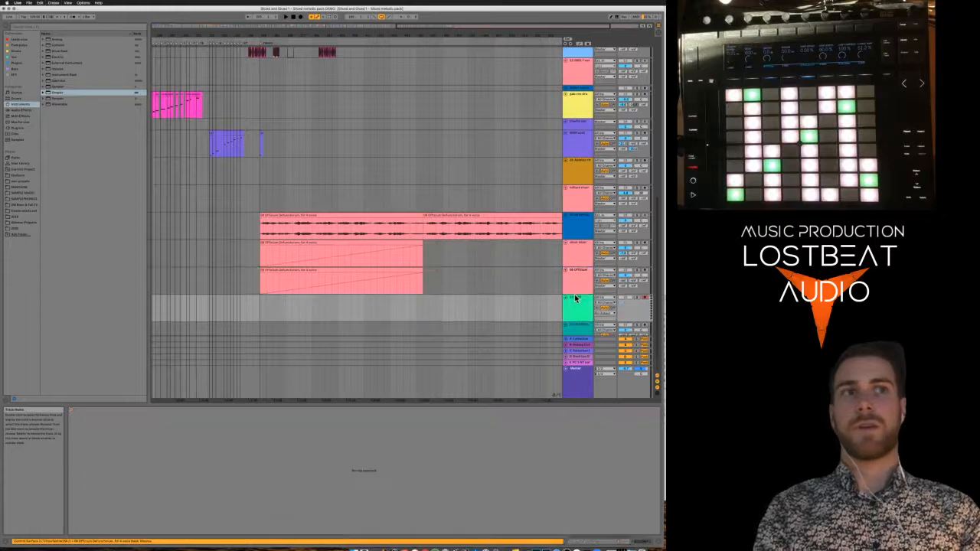
{"action": "scroll", "coordinate": [502, 309], "scroll_direction": "right", "scroll_amount": 1}
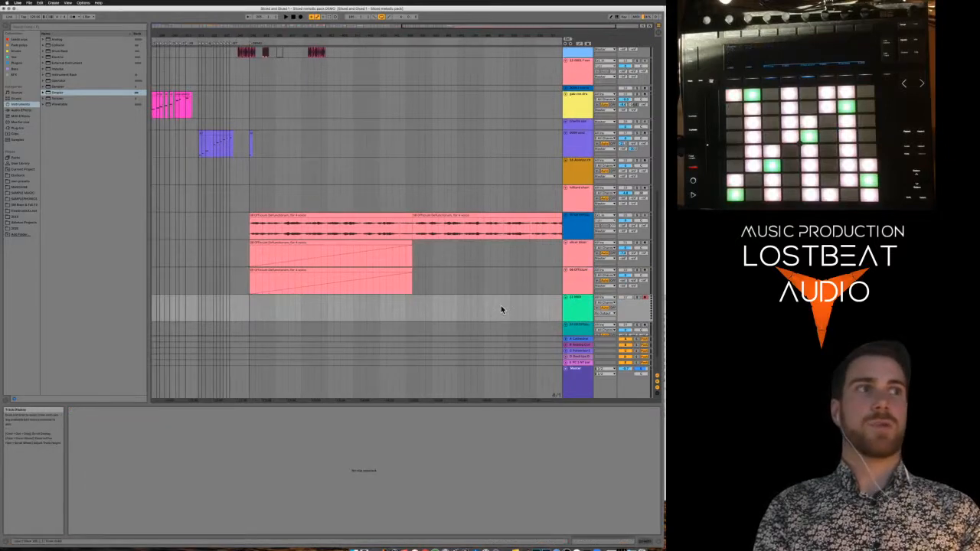
Switch to Finder, preview an effects sample from the sample pack, and move the Finder window out of the way
{"action": "key", "text": "super+Tab"}
{"action": "key", "text": "super+Tab"}
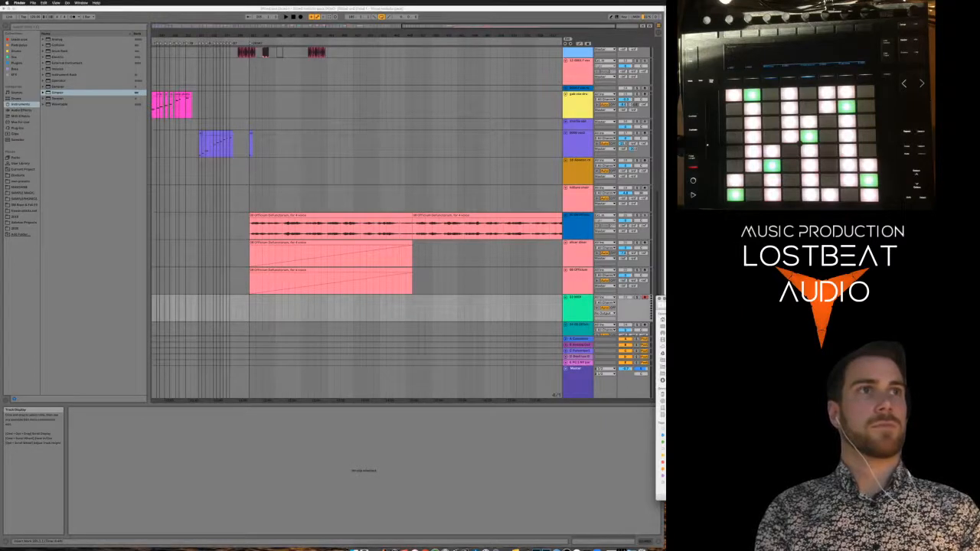
{"action": "key", "text": "space"}
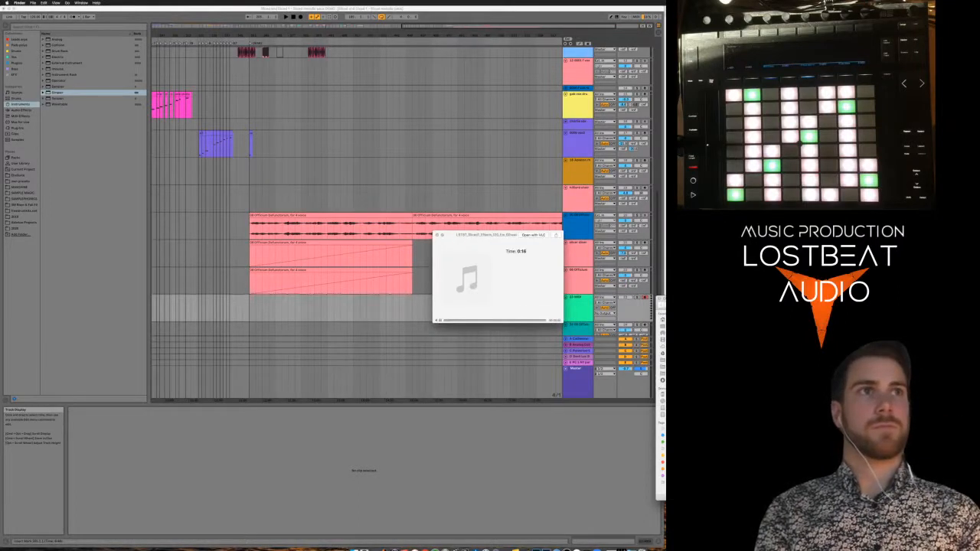
{"action": "key", "text": "space"}
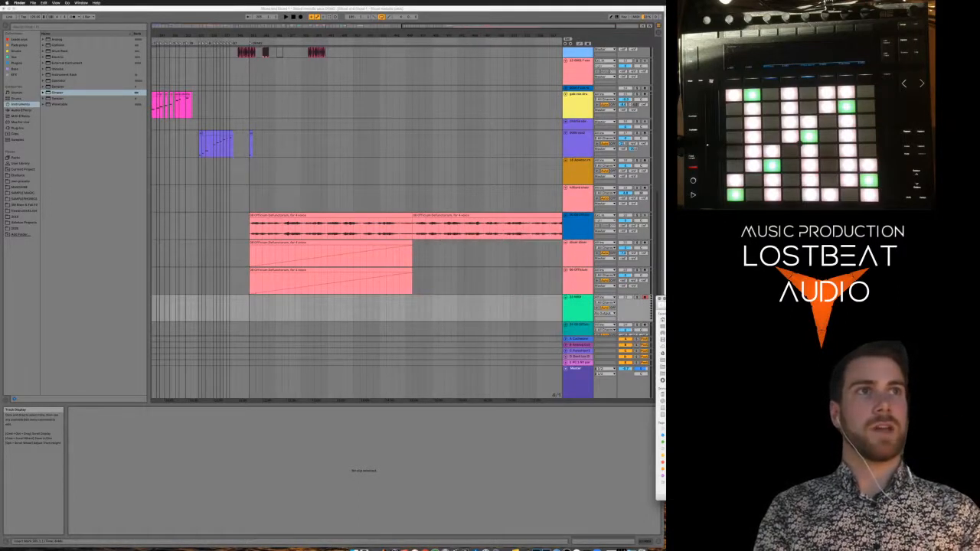
{"action": "left_click_drag", "start_coordinate": [663, 299], "coordinate": [677, 154]}
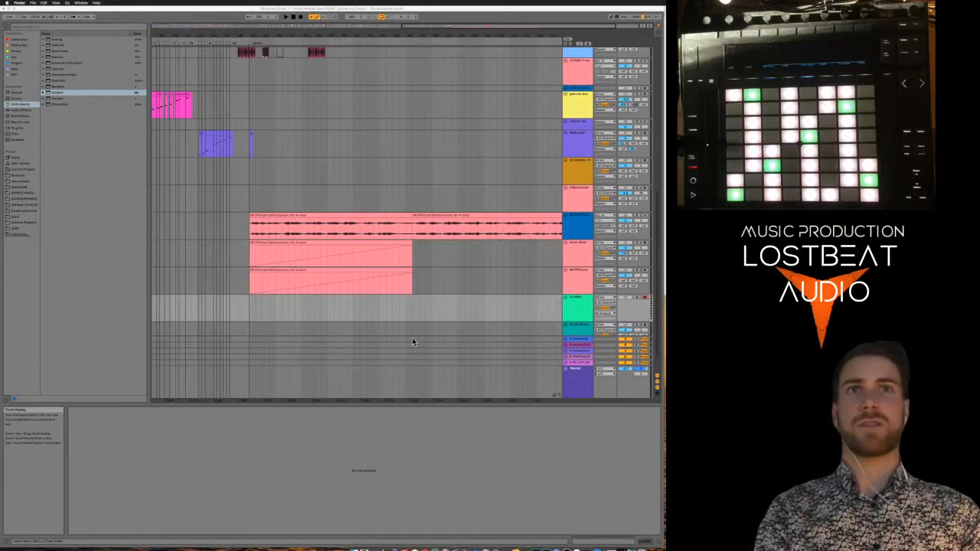
Load an empty Drum Rack from the Drums category onto the new MIDI track
{"action": "left_click", "coordinate": [571, 317]}
{"action": "left_click", "coordinate": [17, 98]}
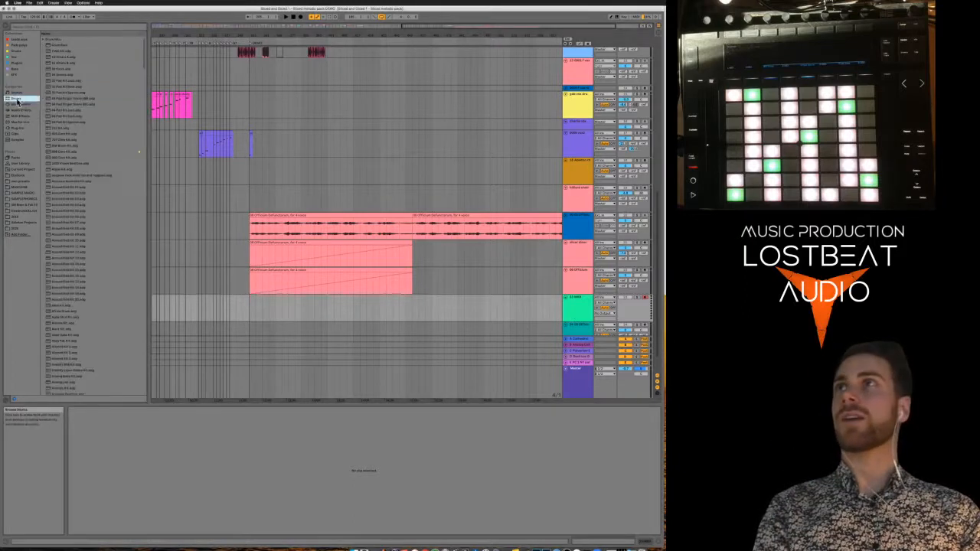
{"action": "left_click", "coordinate": [60, 46]}
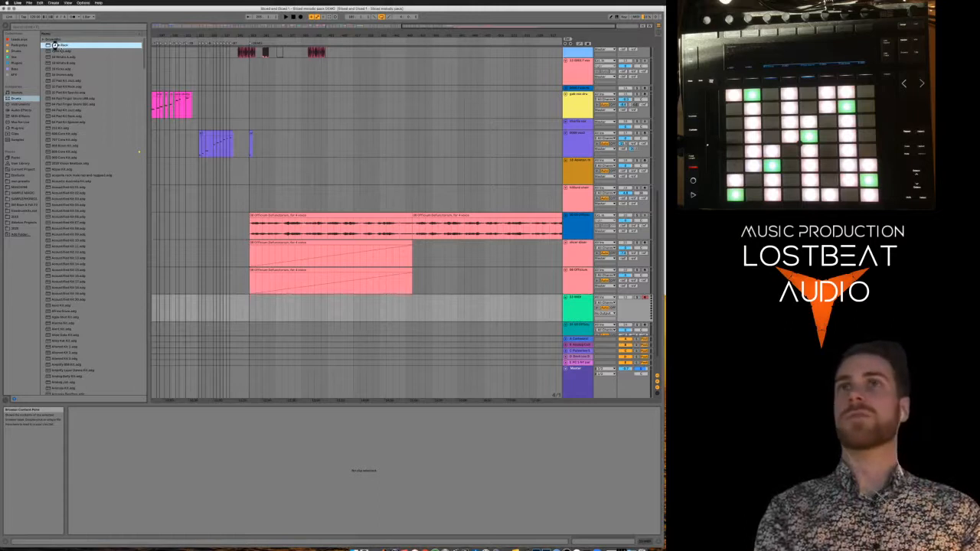
{"action": "left_click_drag", "start_coordinate": [174, 253], "coordinate": [294, 321]}
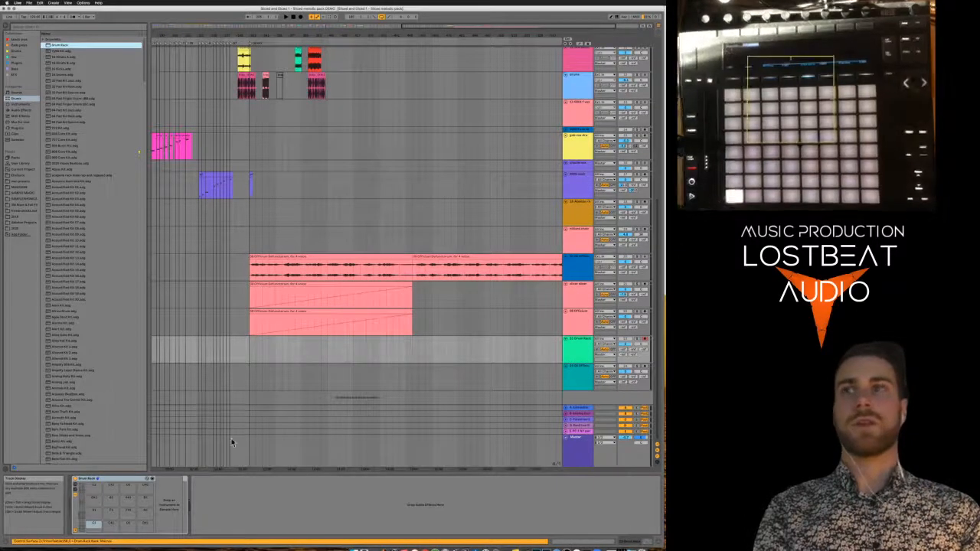
Load the selected Effects WAV samples from Finder onto consecutive pads of the Drum Rack
{"action": "left_click", "coordinate": [72, 549]}
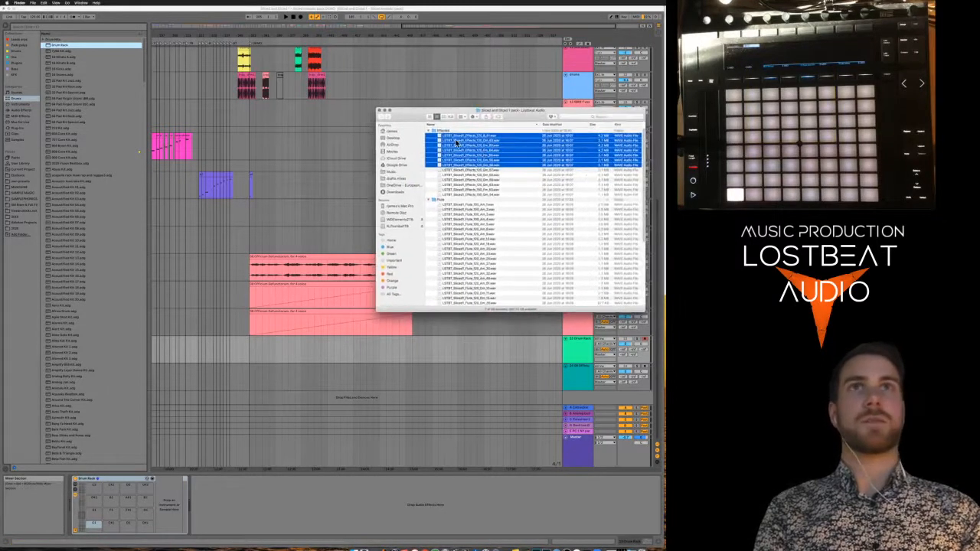
{"action": "left_click_drag", "start_coordinate": [457, 143], "coordinate": [104, 529]}
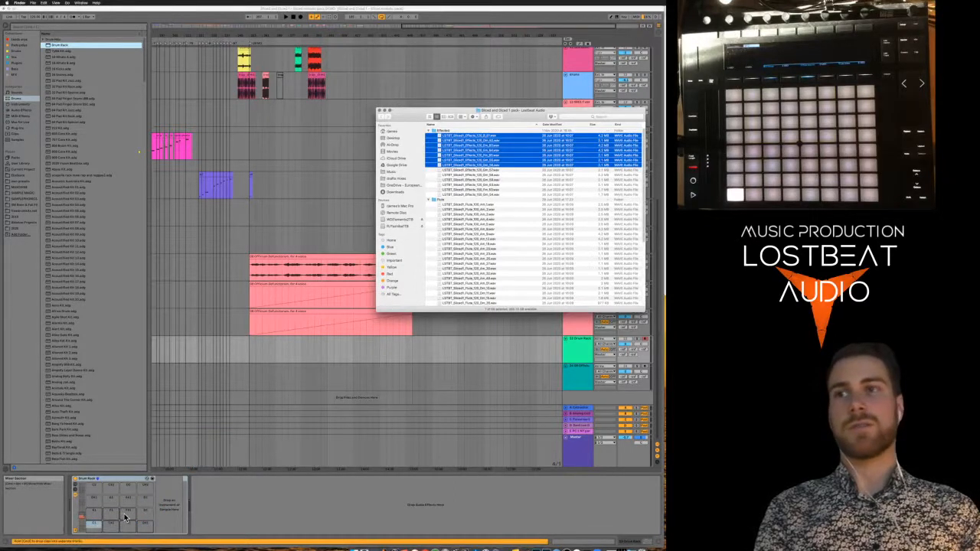
{"action": "left_click", "coordinate": [125, 518]}
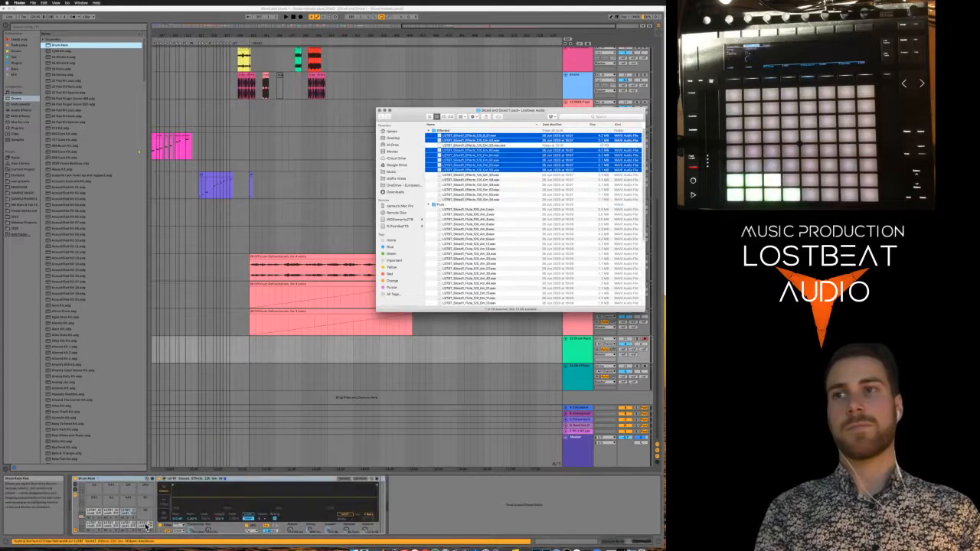
Insert a new MIDI track directly below the effects Drum Rack track and load an empty Drum Rack onto it
{"action": "left_click", "coordinate": [580, 351]}
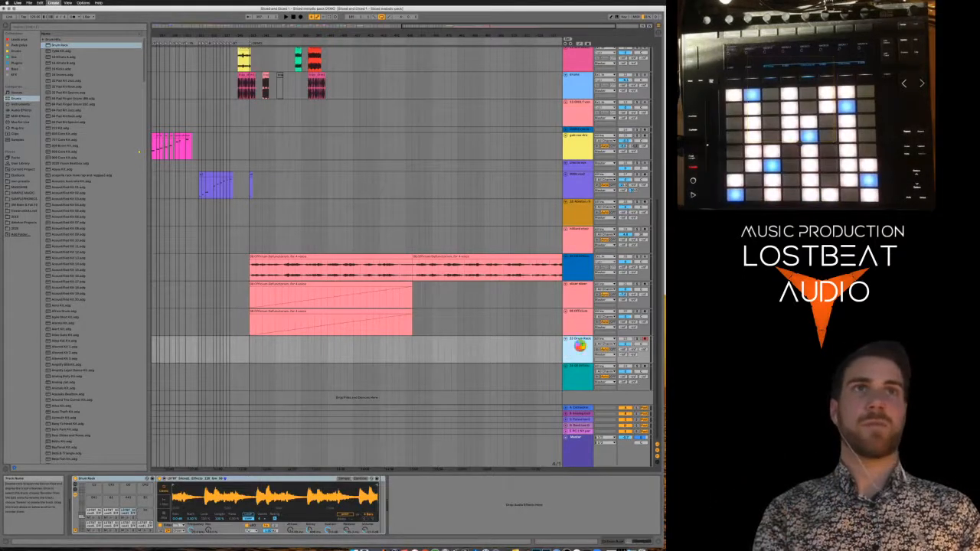
{"action": "key", "text": "super+Tab"}
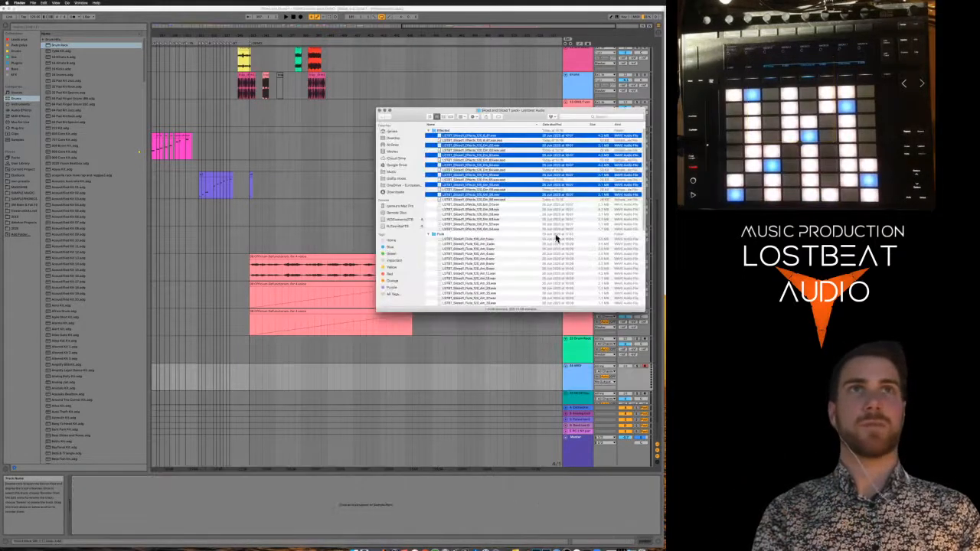
{"action": "left_click", "coordinate": [483, 244]}
{"action": "left_click", "coordinate": [579, 387]}
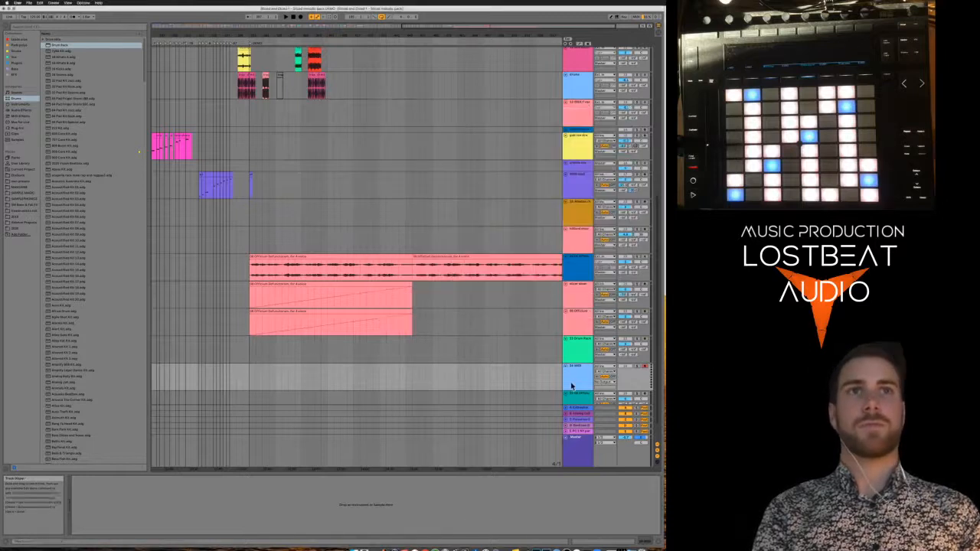
{"action": "double_click", "coordinate": [55, 46]}
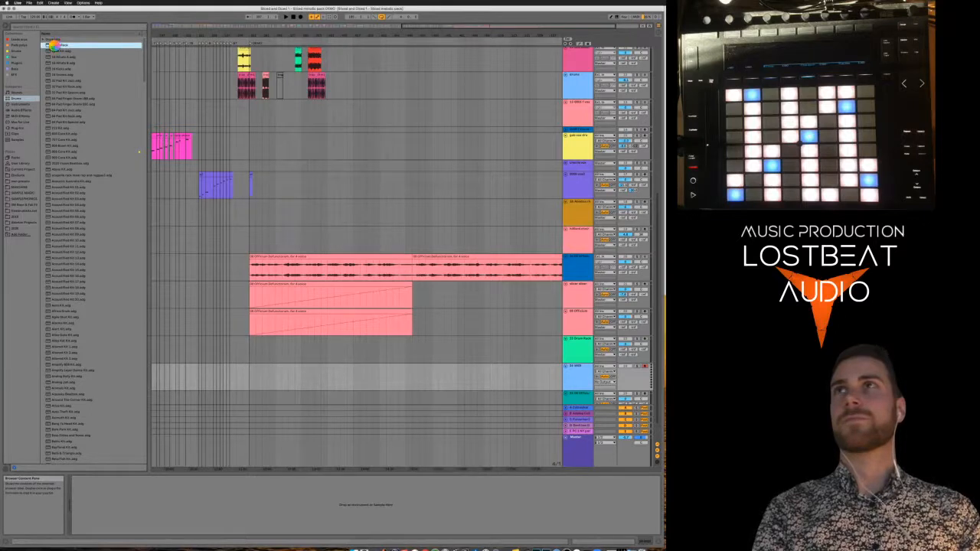
Switch to Finder and load a consecutive selection of Flute WAV samples onto consecutive pads of the new Drum Rack
{"action": "key", "text": "super+Tab"}
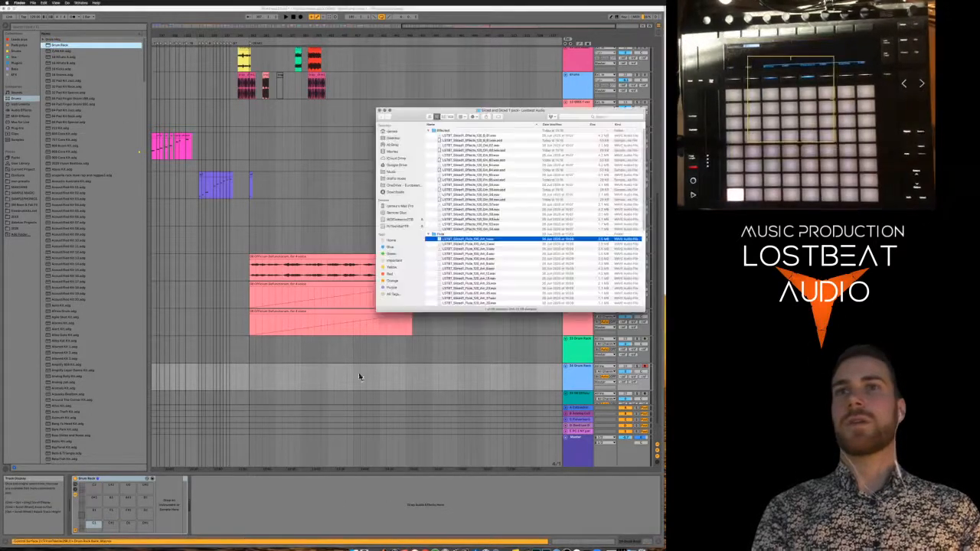
{"action": "left_click", "coordinate": [474, 269], "text": "shift"}
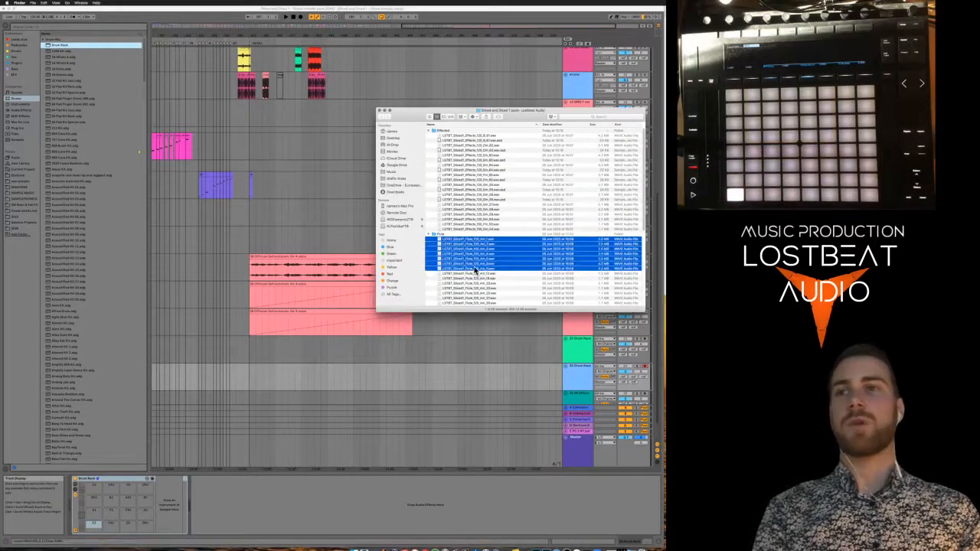
{"action": "left_click_drag", "start_coordinate": [475, 266], "coordinate": [98, 526]}
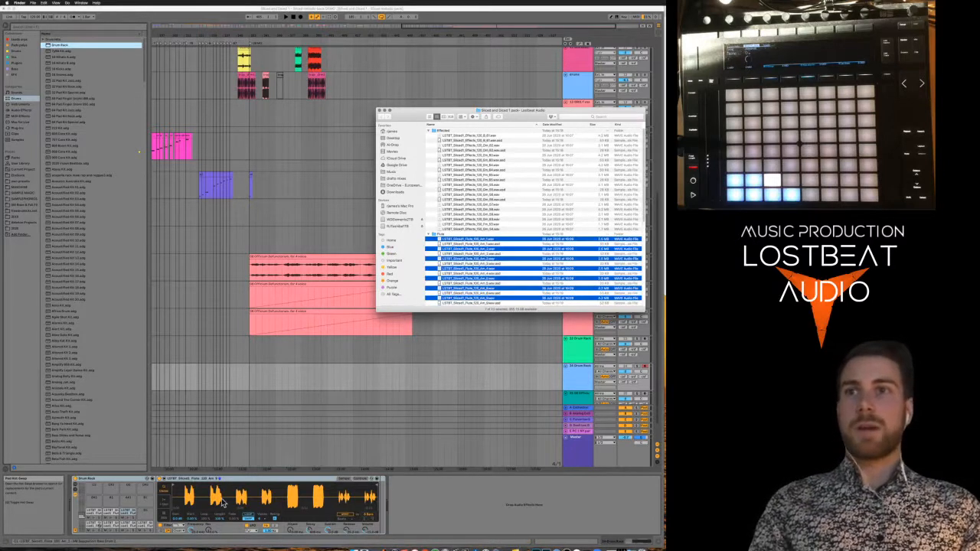
Return to Live and place the insert marker on the effects Drum Rack track, level with the start of the vocal clips
{"action": "left_click", "coordinate": [319, 349]}
{"action": "left_click", "coordinate": [249, 354]}
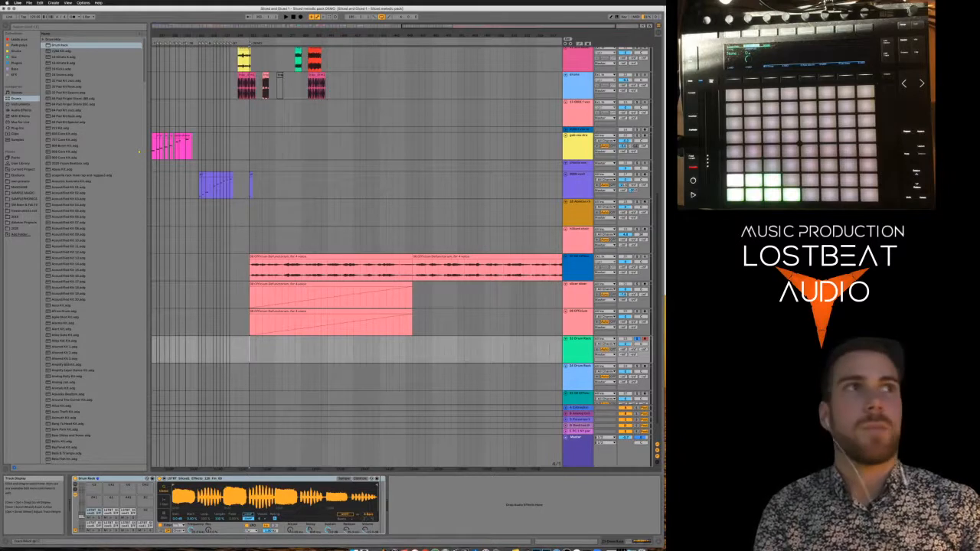
{"action": "key", "text": "super+Tab"}
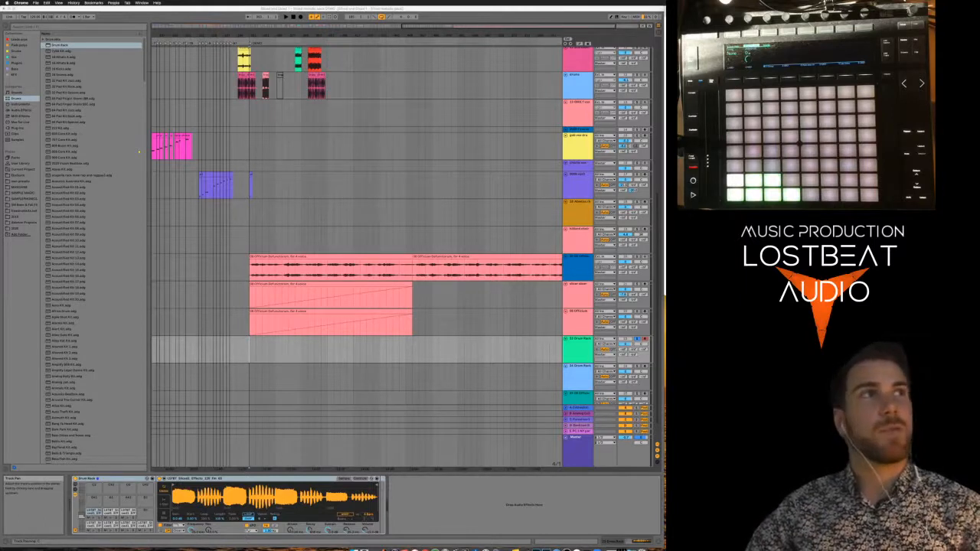
{"action": "key", "text": "super+Tab"}
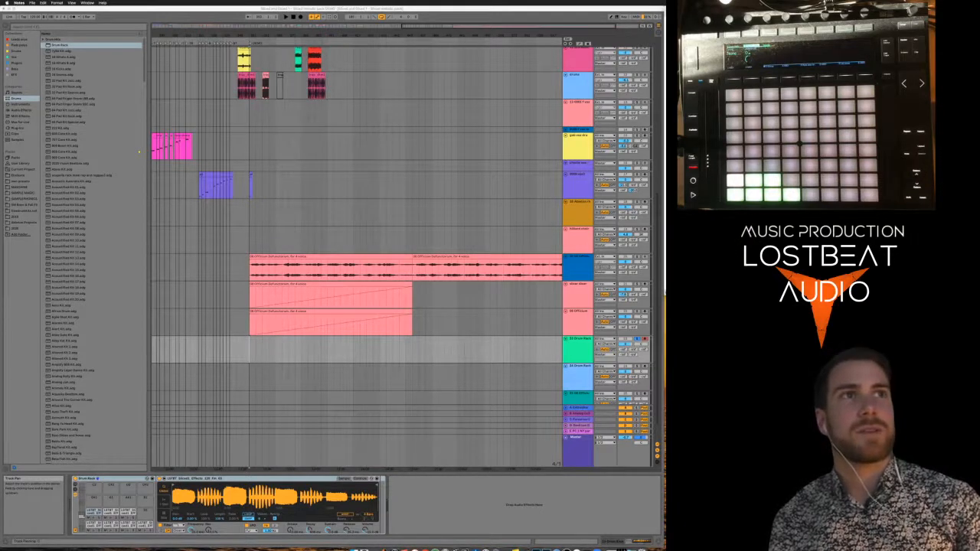
{"action": "left_click_drag", "start_coordinate": [455, 360], "coordinate": [252, 274]}
{"action": "left_click_drag", "start_coordinate": [252, 272], "coordinate": [441, 349]}
{"action": "left_click", "coordinate": [441, 349]}
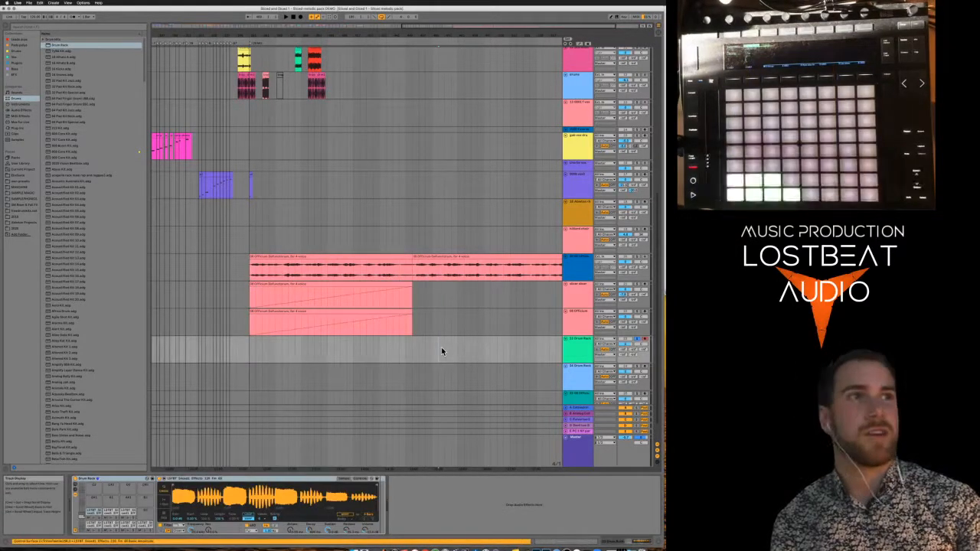
Start a new Live Set without saving the changes to the current one
{"action": "left_click", "coordinate": [29, 3]}
{"action": "left_click", "coordinate": [34, 9]}
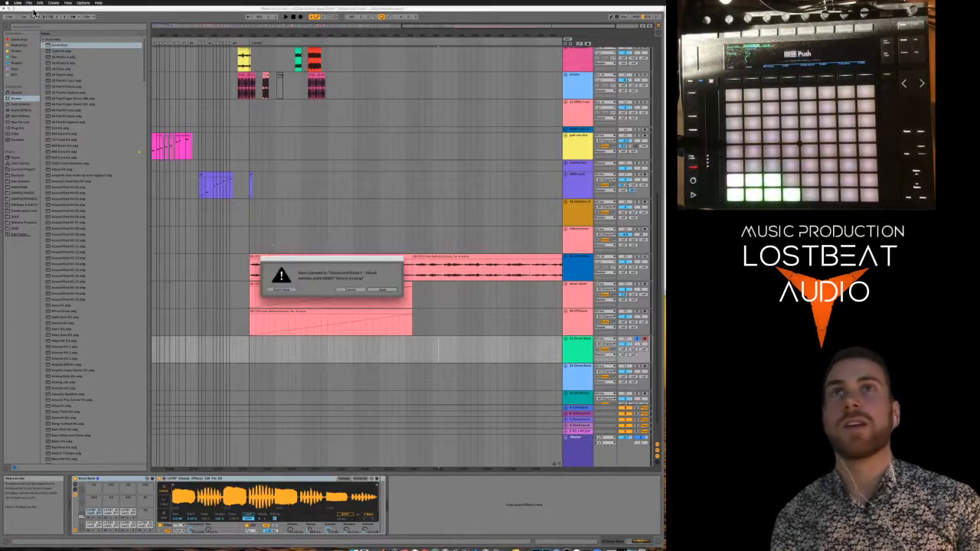
{"action": "left_click", "coordinate": [286, 291]}
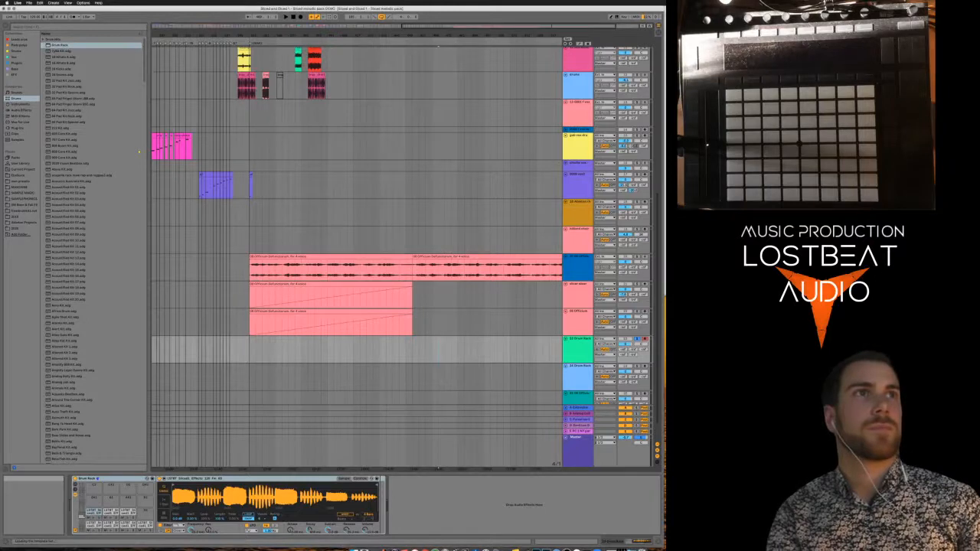
Return to the new Live Set and load the Operator instrument onto the first MIDI track
{"action": "key", "text": "super+Tab"}
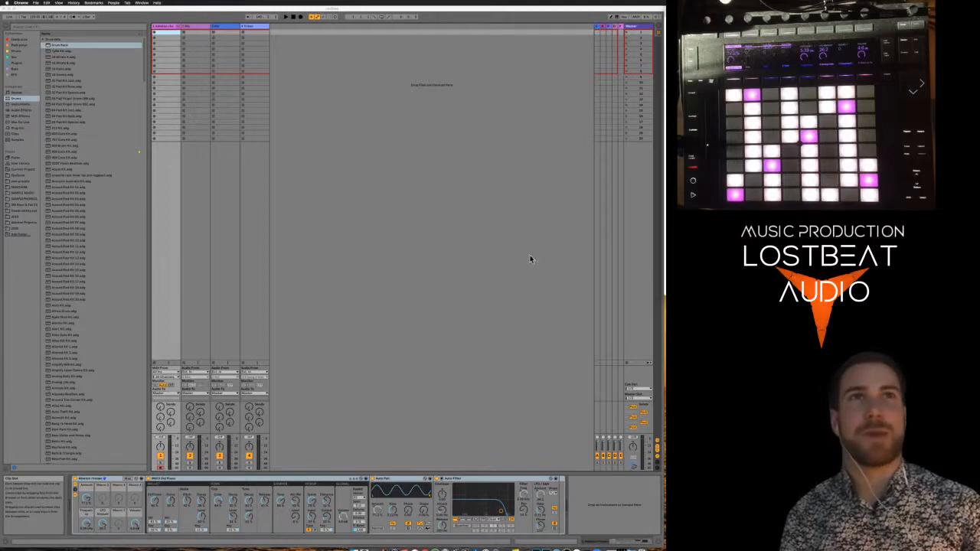
{"action": "left_click", "coordinate": [292, 193]}
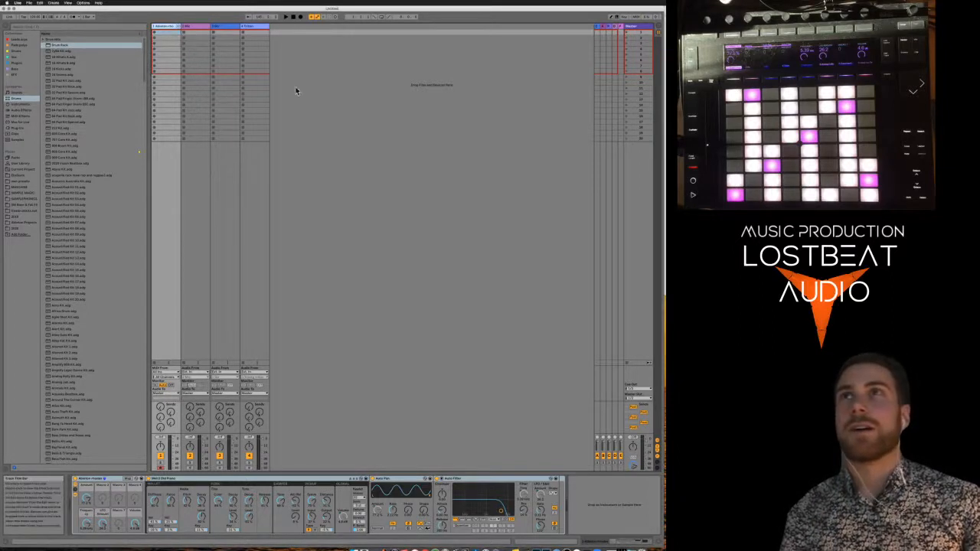
{"action": "left_click", "coordinate": [20, 105]}
{"action": "double_click", "coordinate": [56, 83]}
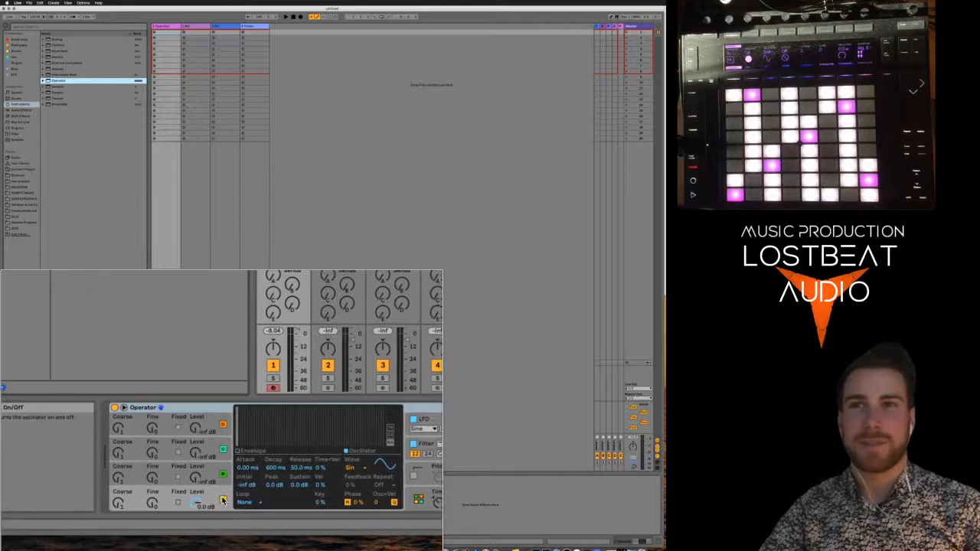
Examine Operator's envelope and oscillator displays for the individual oscillators
{"action": "left_click", "coordinate": [263, 455]}
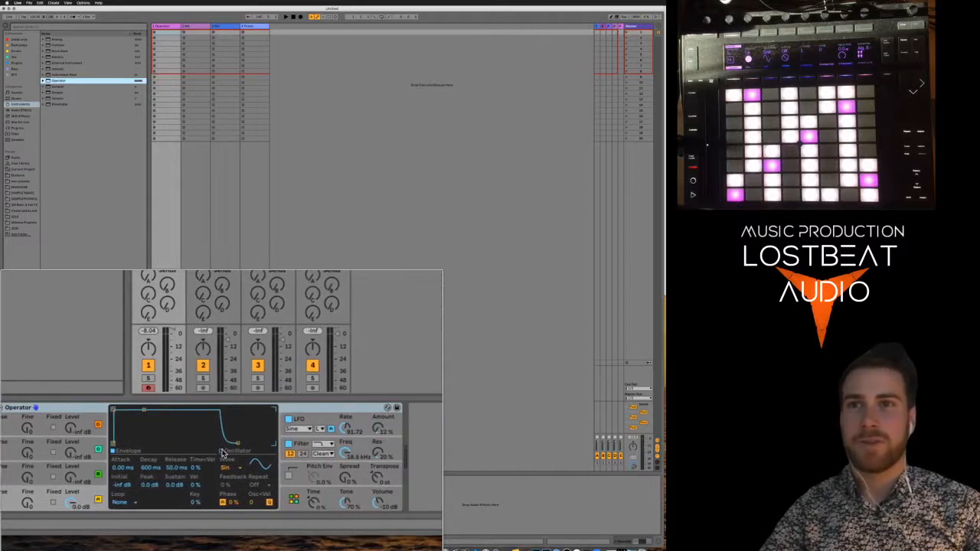
{"action": "left_click", "coordinate": [251, 452]}
{"action": "left_click", "coordinate": [127, 473]}
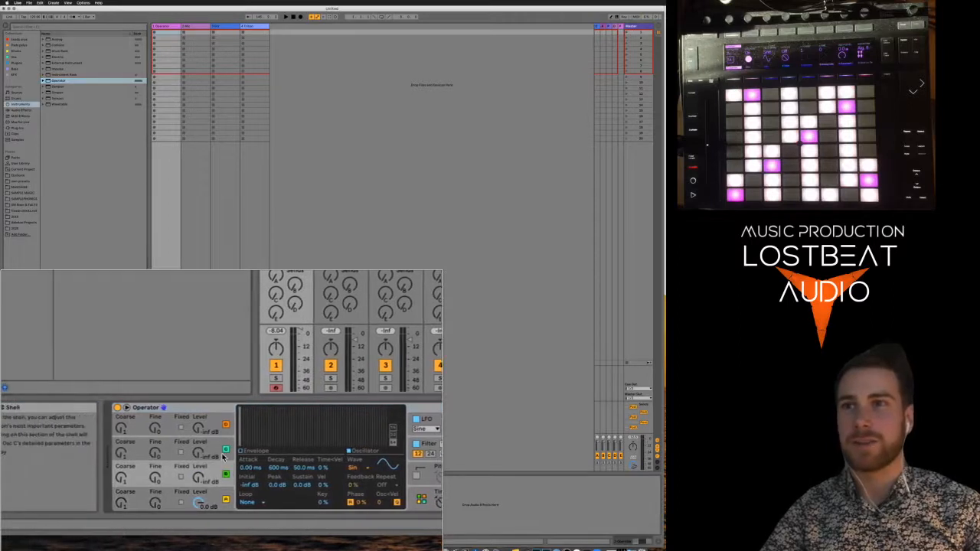
{"action": "left_click", "coordinate": [223, 434]}
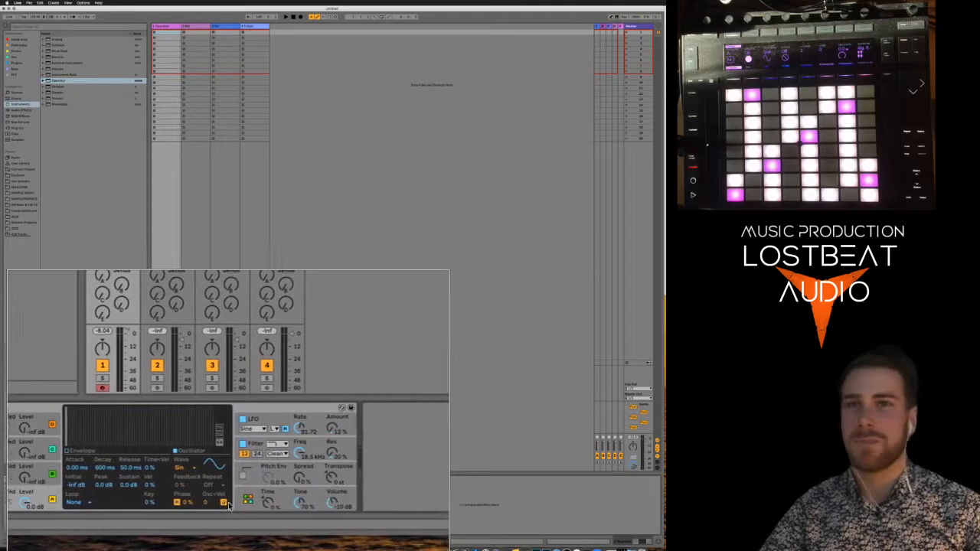
Compare Operator's oscillator algorithms and choose the one with all four oscillators side by side in parallel
{"action": "left_click", "coordinate": [238, 499]}
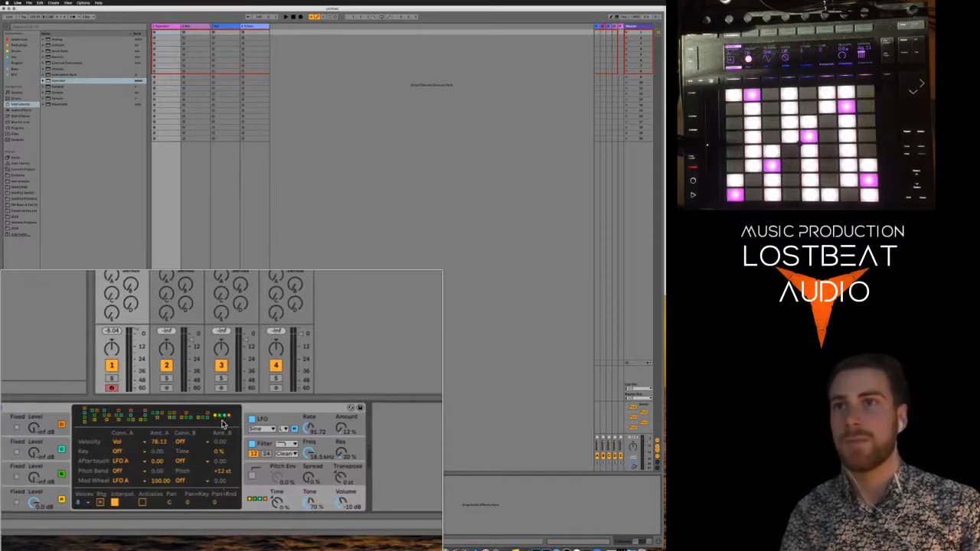
{"action": "left_click", "coordinate": [222, 419]}
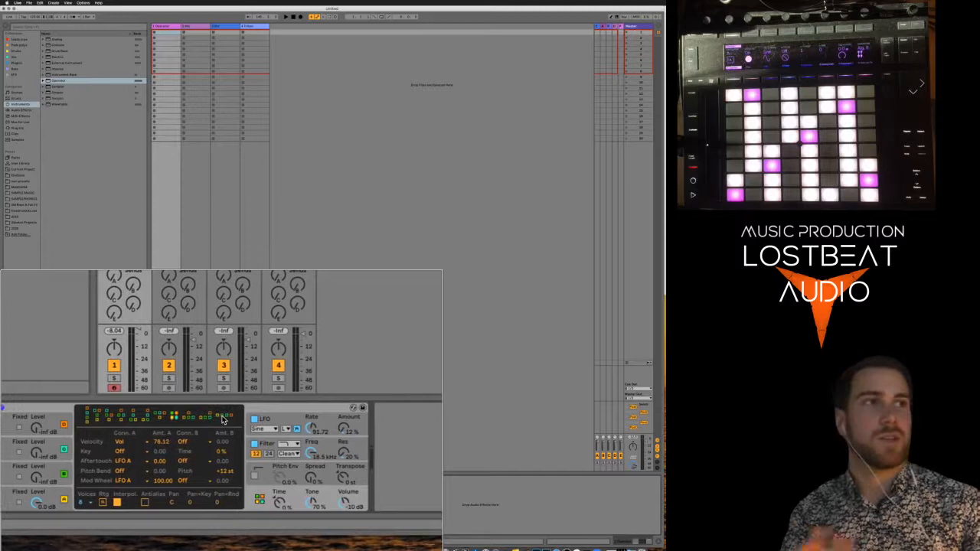
{"action": "left_click", "coordinate": [222, 417]}
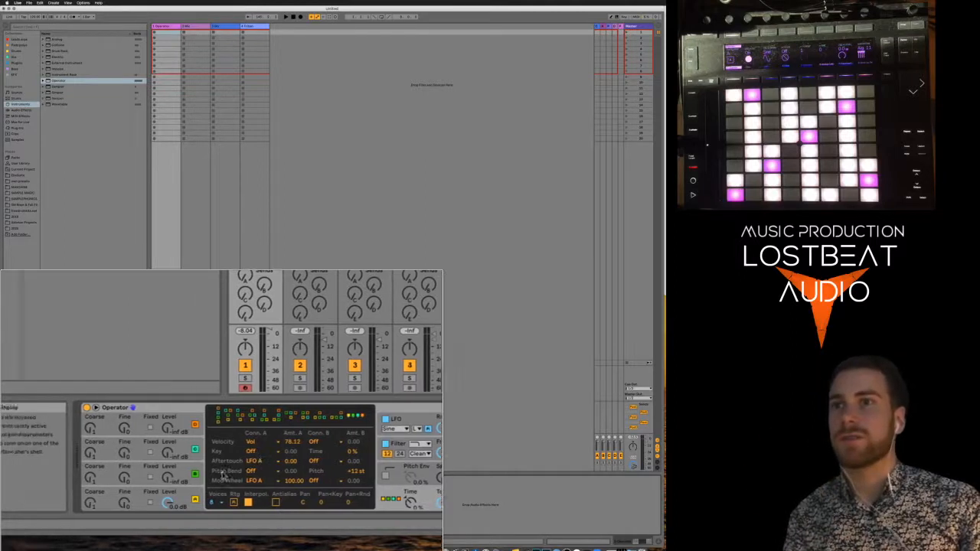
Try a different coarse frequency on oscillator A and return it to 1
{"action": "left_click", "coordinate": [222, 493]}
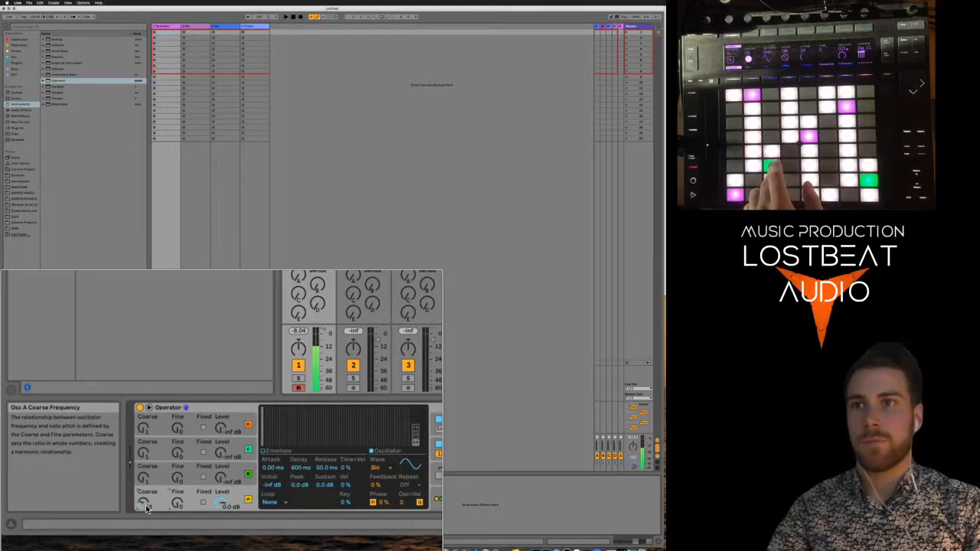
{"action": "left_click_drag", "start_coordinate": [149, 506], "coordinate": [150, 512]}
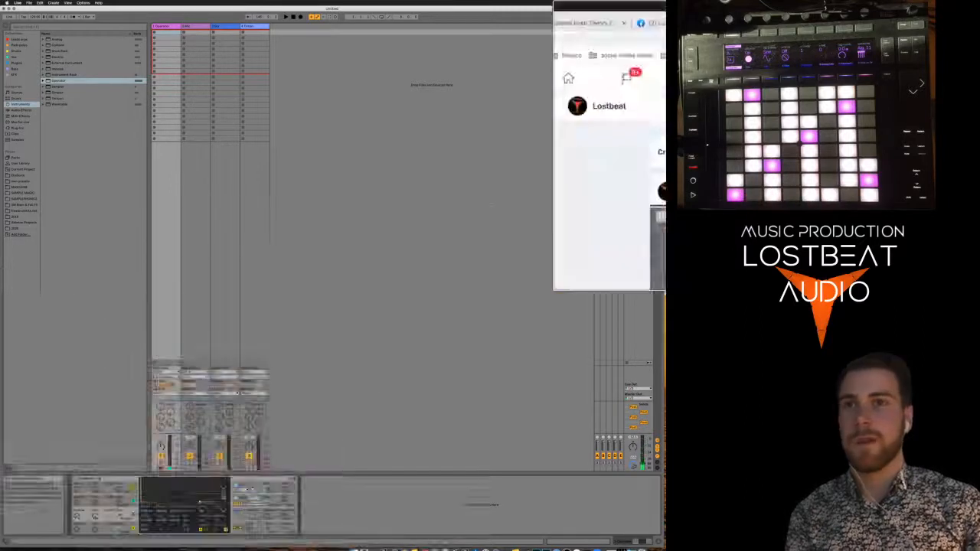
{"action": "key", "text": "ctrl+Up"}
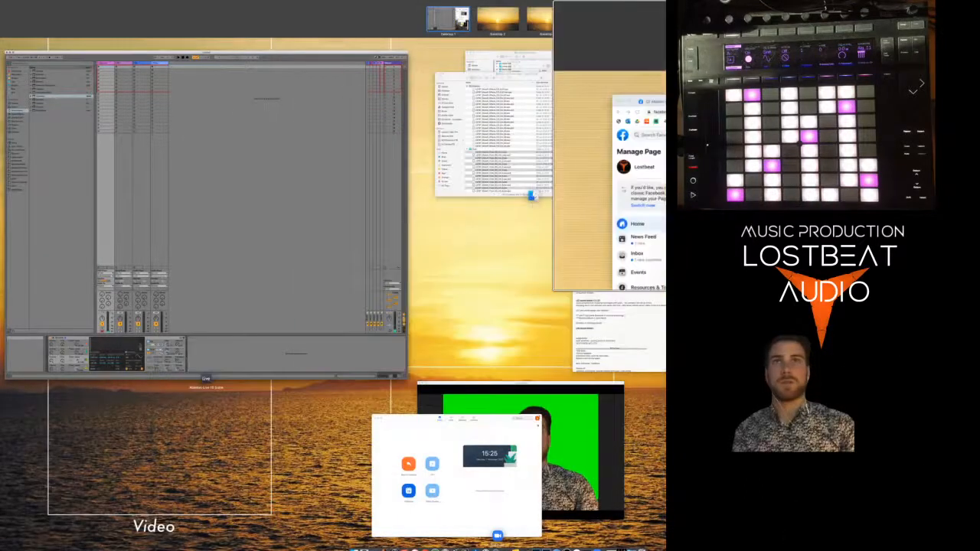
{"action": "key", "text": "ctrl+Up"}
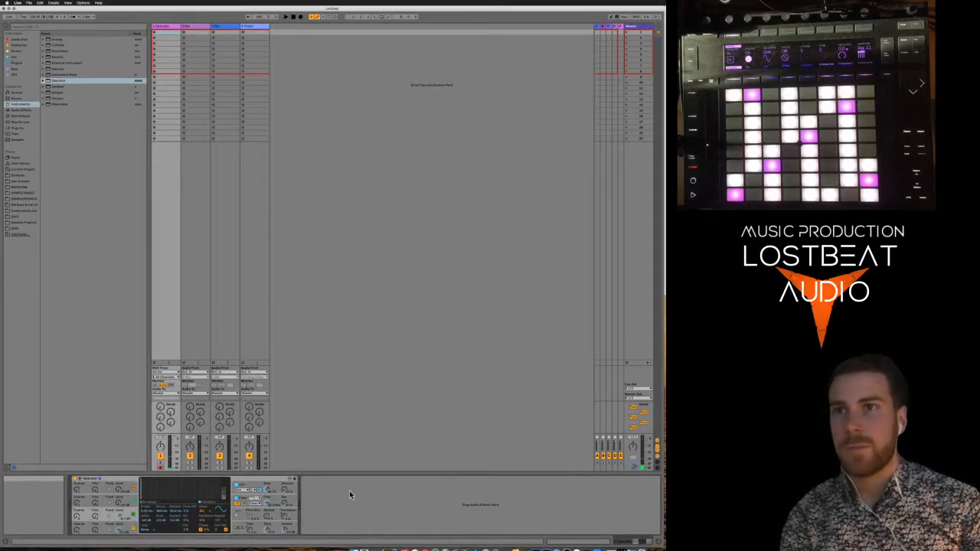
{"action": "key", "text": "super+Tab"}
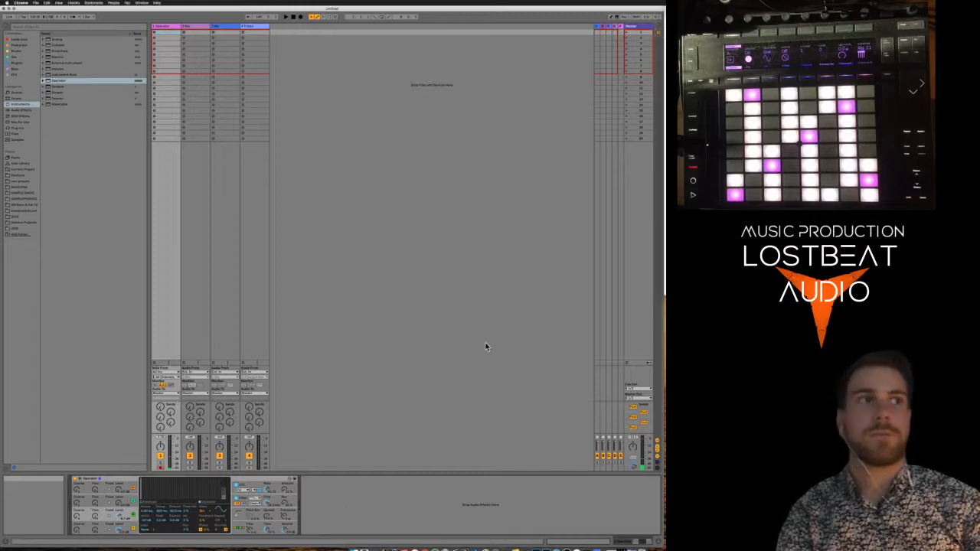
Return to Live and, in Operator, turn oscillator A on and oscillator B off
{"action": "left_click", "coordinate": [151, 507]}
{"action": "scroll", "coordinate": [151, 506], "scroll_direction": "up", "scroll_amount": 5}
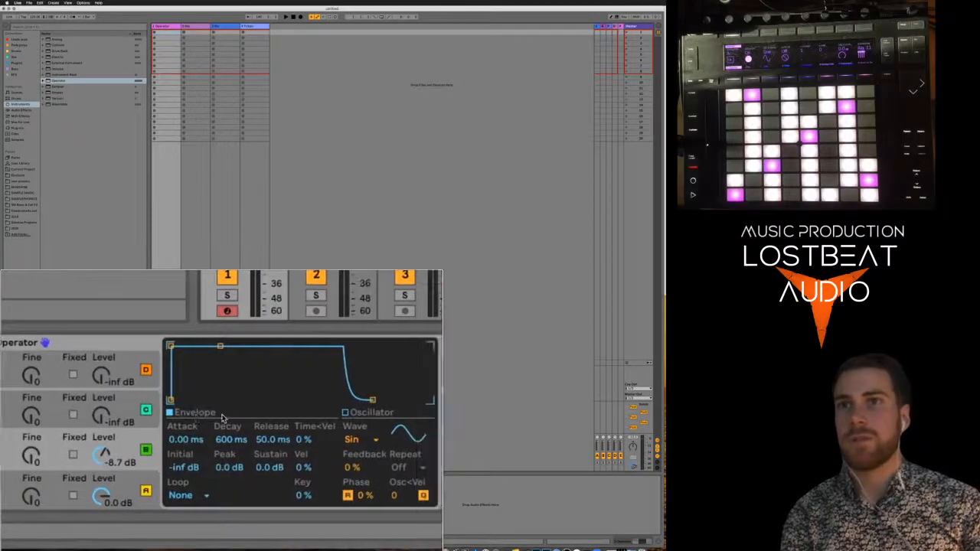
{"action": "scroll", "coordinate": [222, 421], "scroll_direction": "down", "scroll_amount": 2}
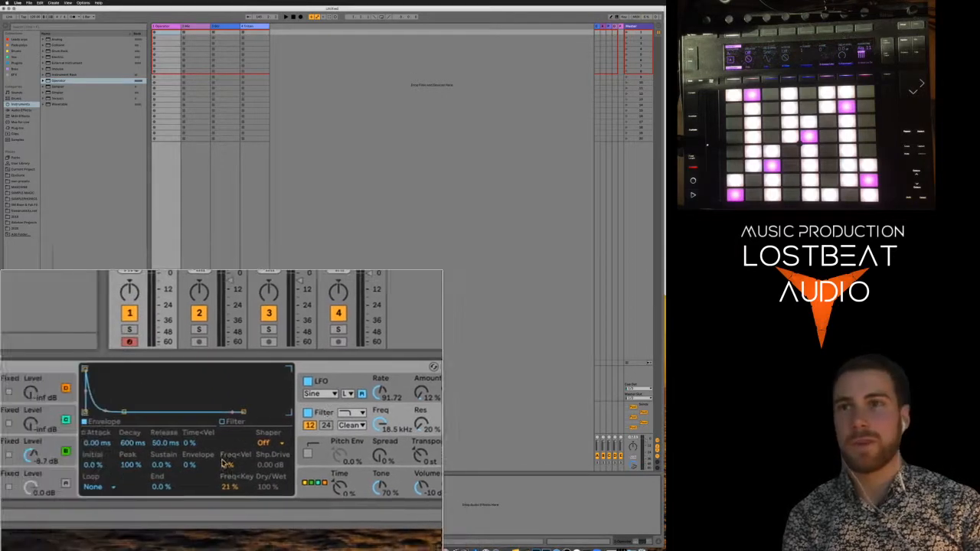
{"action": "left_click", "coordinate": [223, 485]}
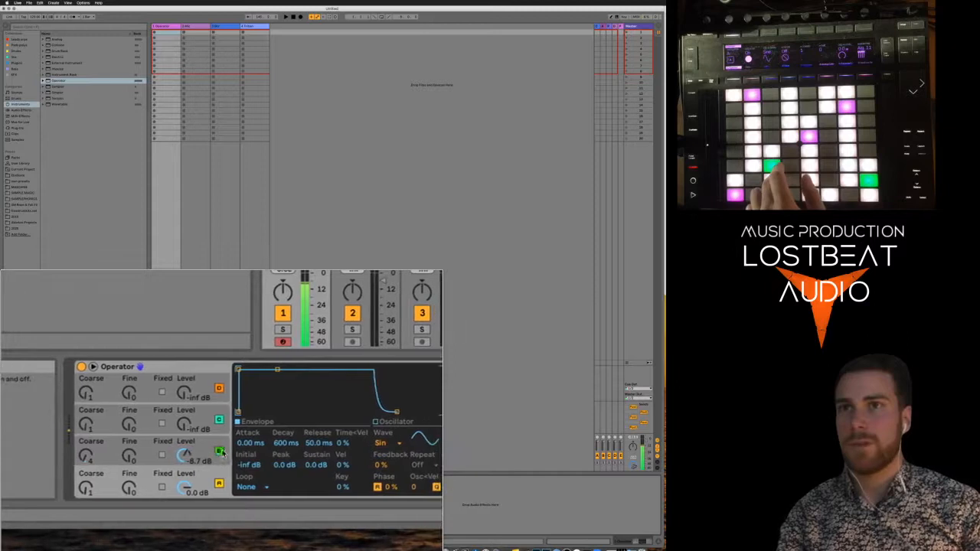
{"action": "left_click", "coordinate": [223, 452]}
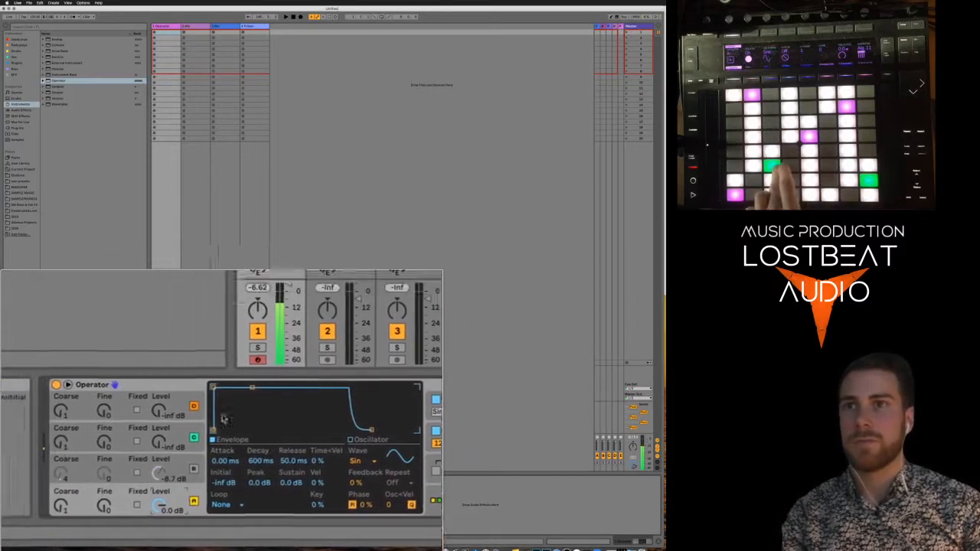
Raise oscillator A's envelope attack to about 427 ms and loop the envelope in Beat mode with a 1/4 repeat
{"action": "left_click_drag", "start_coordinate": [214, 388], "coordinate": [242, 389]}
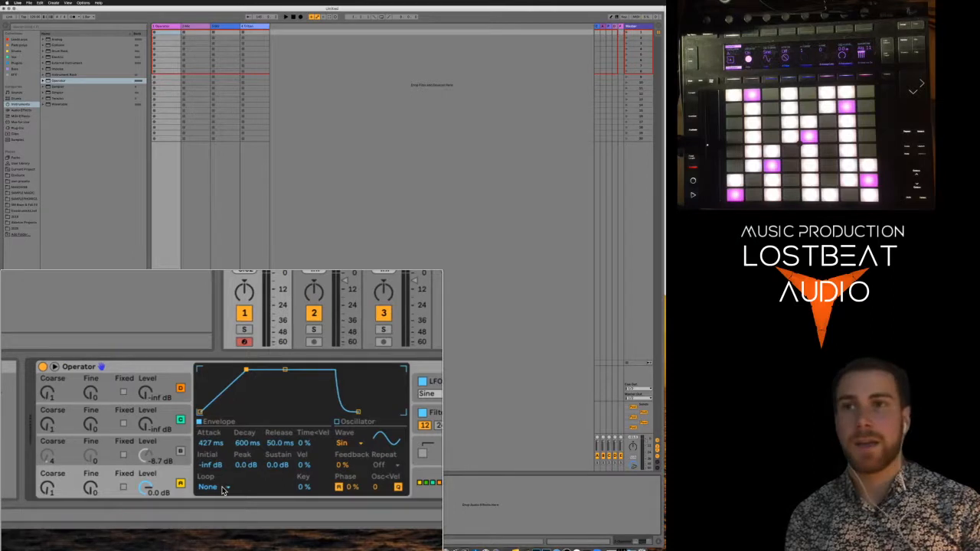
{"action": "left_click", "coordinate": [223, 490]}
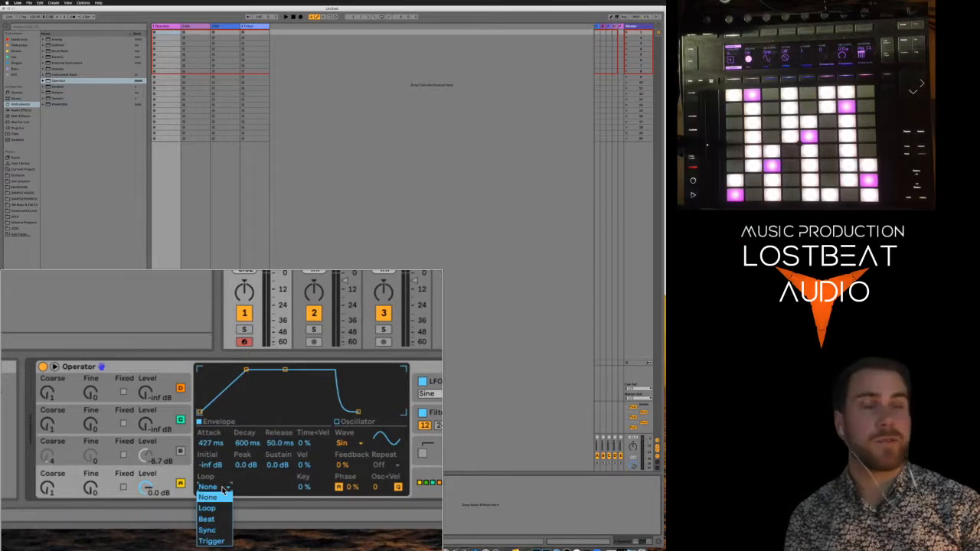
{"action": "left_click", "coordinate": [222, 522]}
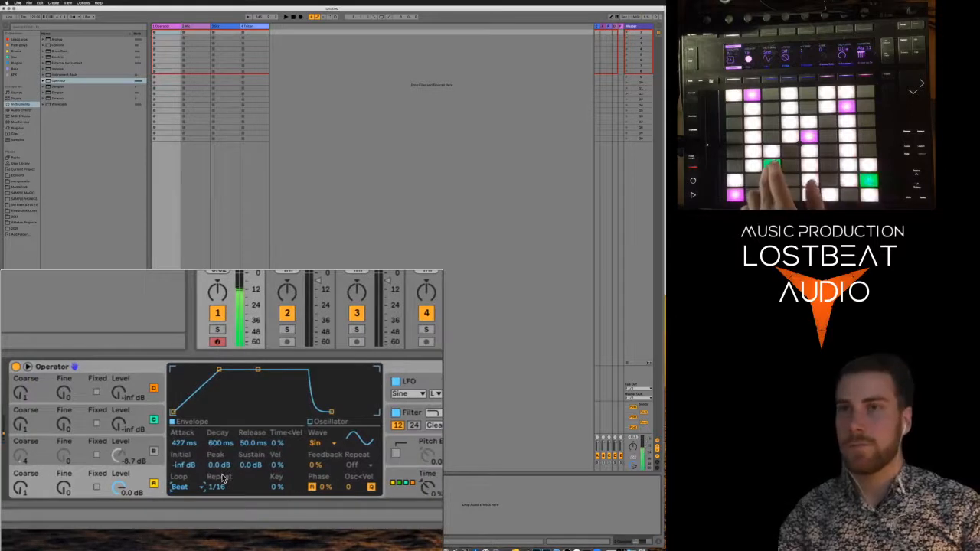
{"action": "left_click_drag", "start_coordinate": [223, 492], "coordinate": [223, 489]}
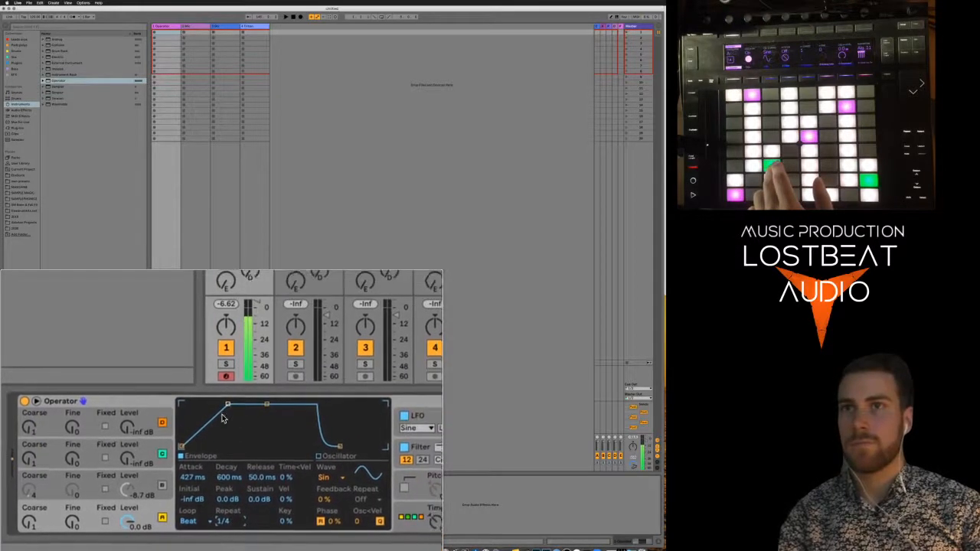
Shape oscillator A's envelope to about 148 ms attack, 45.9 ms decay and -inf dB sustain, and turn oscillator B on
{"action": "left_click_drag", "start_coordinate": [227, 405], "coordinate": [219, 435]}
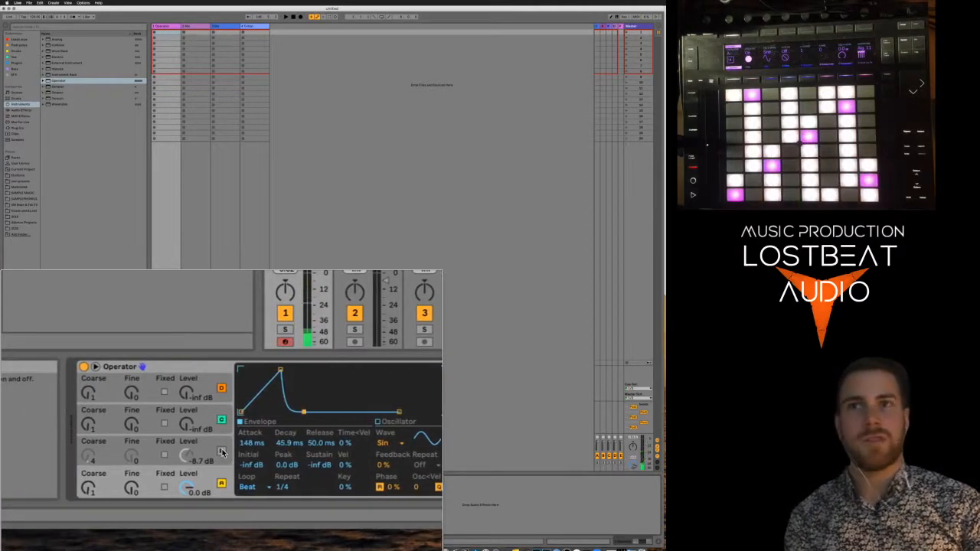
{"action": "left_click", "coordinate": [222, 453]}
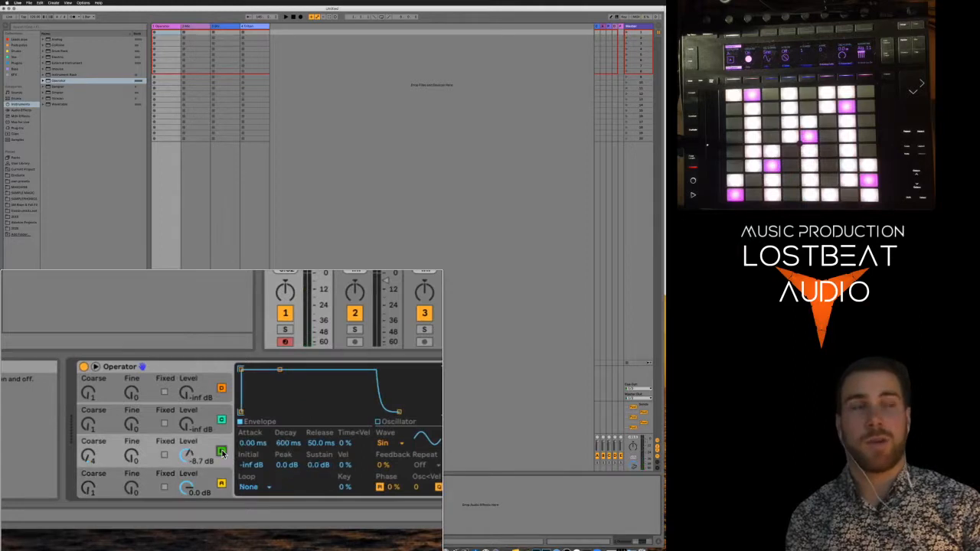
Give oscillator B's envelope about 1.31 s decay and -inf dB sustain, and loop it in Beat mode with a 1/8 repeat
{"action": "left_click_drag", "start_coordinate": [223, 415], "coordinate": [219, 412]}
{"action": "left_click", "coordinate": [220, 487]}
{"action": "left_click", "coordinate": [222, 519]}
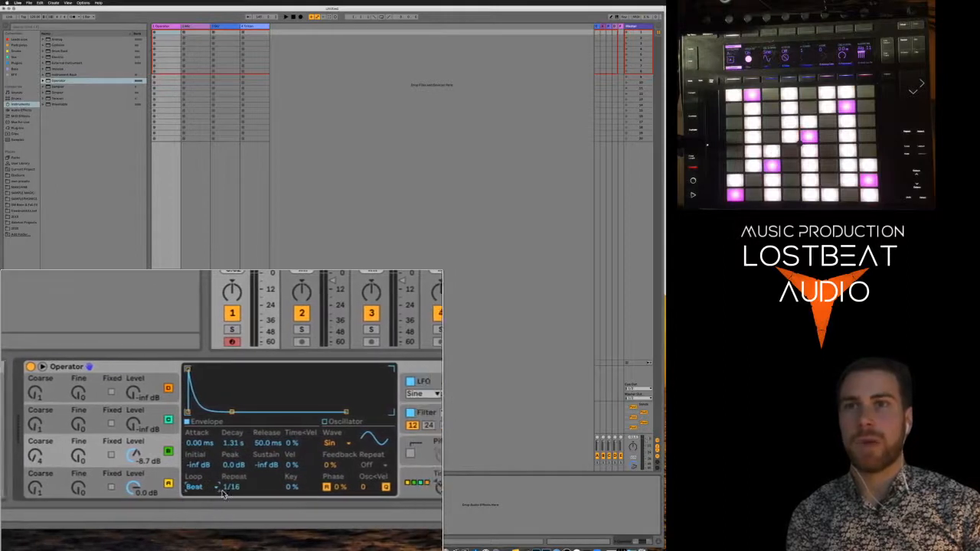
{"action": "right_click", "coordinate": [222, 490]}
{"action": "key", "text": "Escape"}
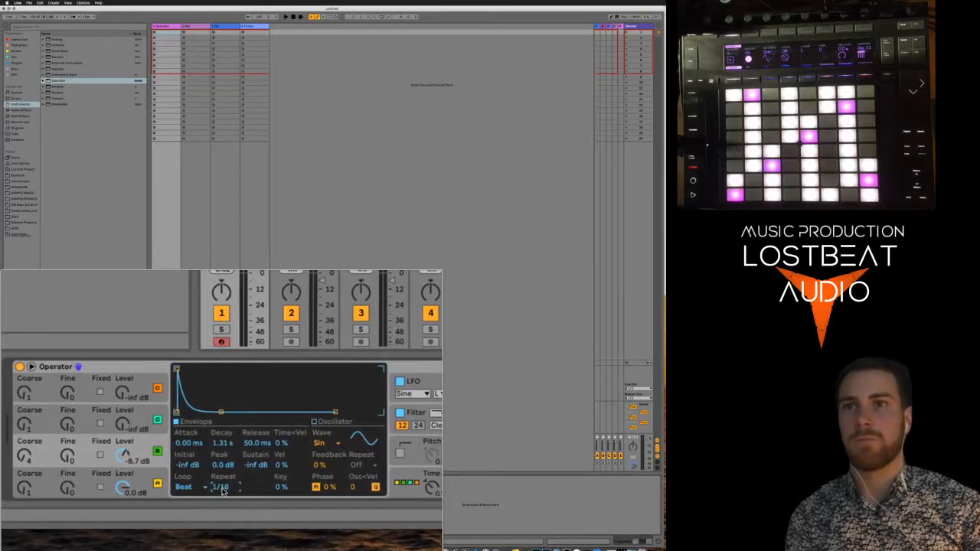
{"action": "key", "text": "Up"}
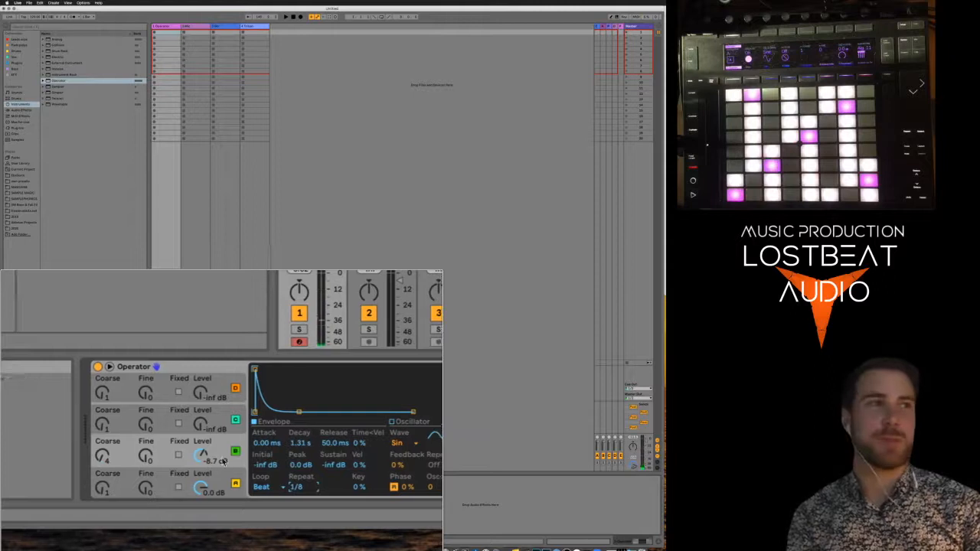
Set oscillator C to coarse 5 and about -7.9 dB level, with an envelope decay of about 638 ms and sustain of about -25 dB
{"action": "left_click", "coordinate": [205, 429]}
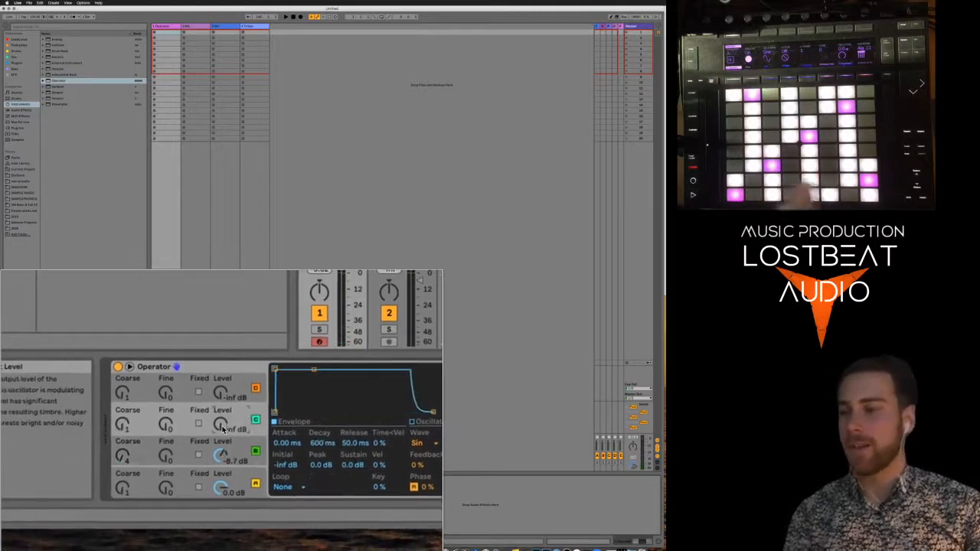
{"action": "left_click_drag", "start_coordinate": [222, 429], "coordinate": [183, 420]}
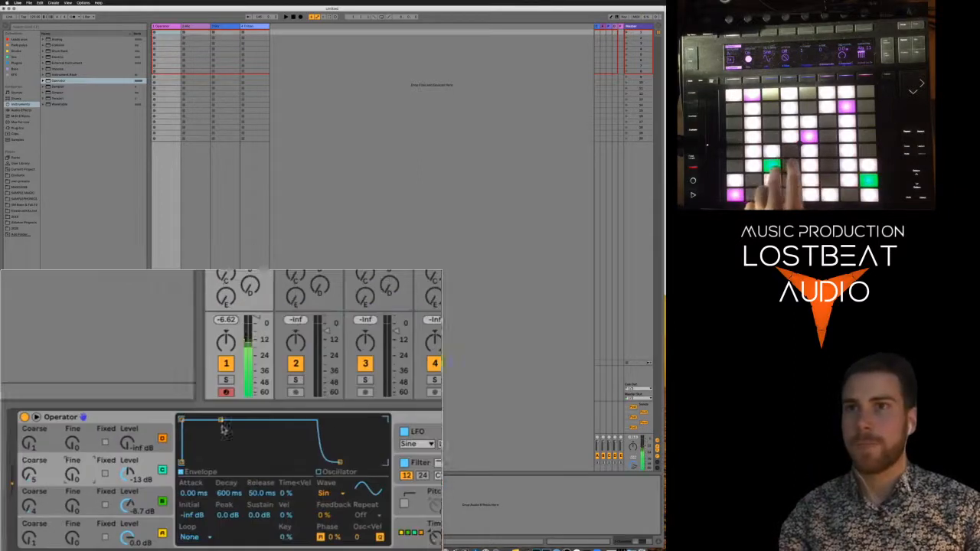
{"action": "left_click_drag", "start_coordinate": [221, 414], "coordinate": [222, 452]}
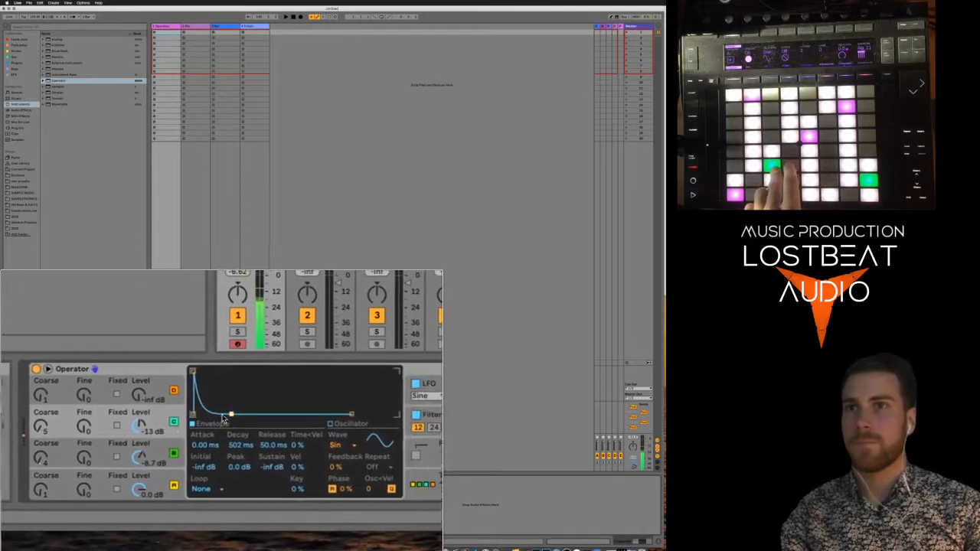
{"action": "left_click_drag", "start_coordinate": [223, 417], "coordinate": [222, 426]}
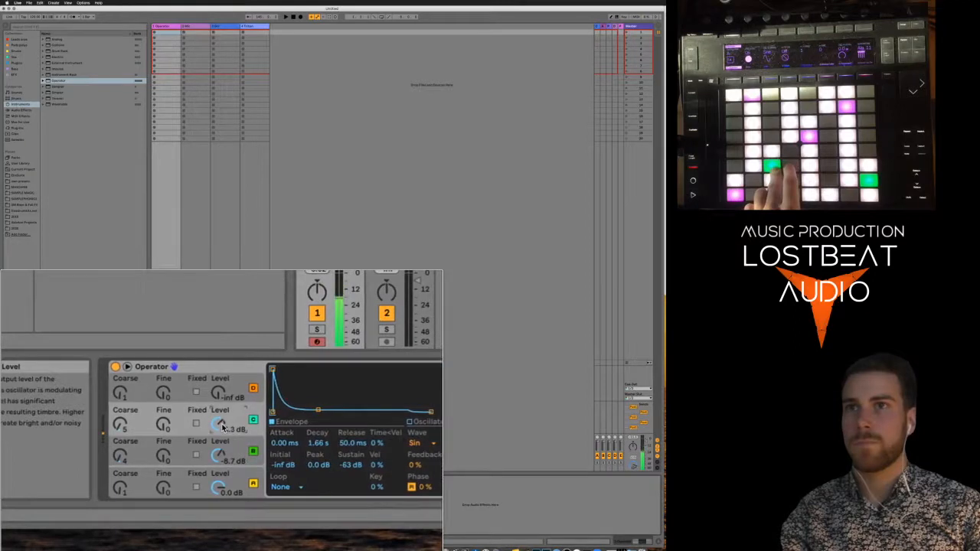
{"action": "left_click_drag", "start_coordinate": [222, 428], "coordinate": [221, 399]}
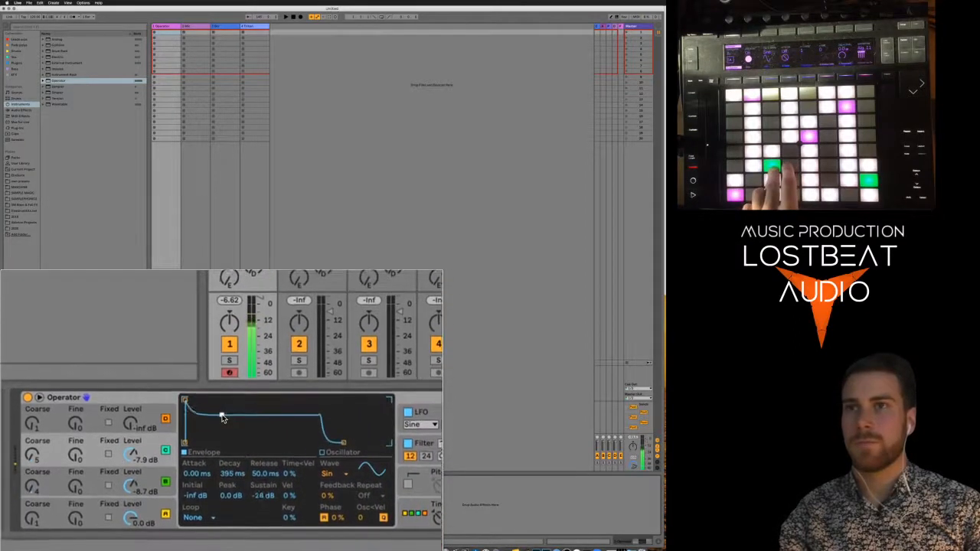
{"action": "left_click_drag", "start_coordinate": [222, 416], "coordinate": [226, 404]}
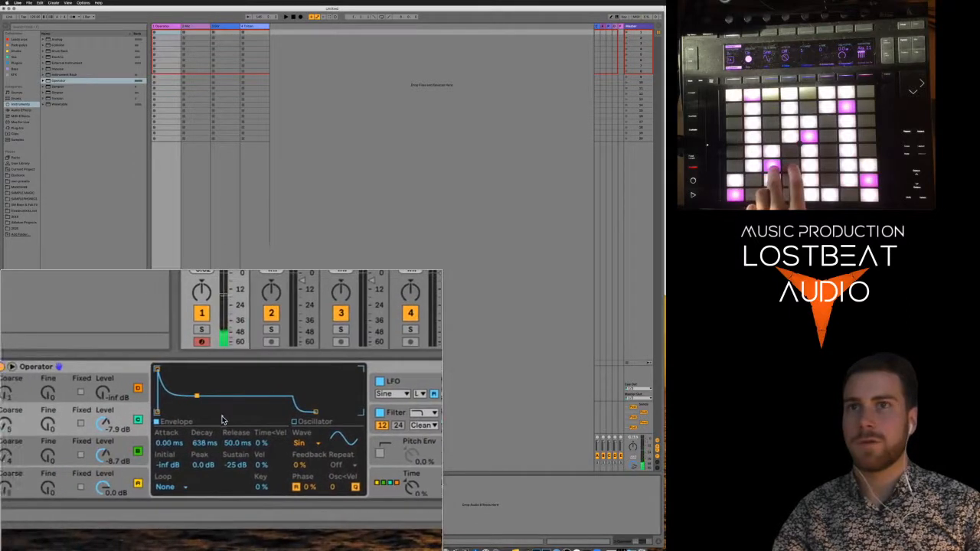
Loop oscillator C's envelope in Beat mode with a 1/6 repeat
{"action": "left_click", "coordinate": [222, 494]}
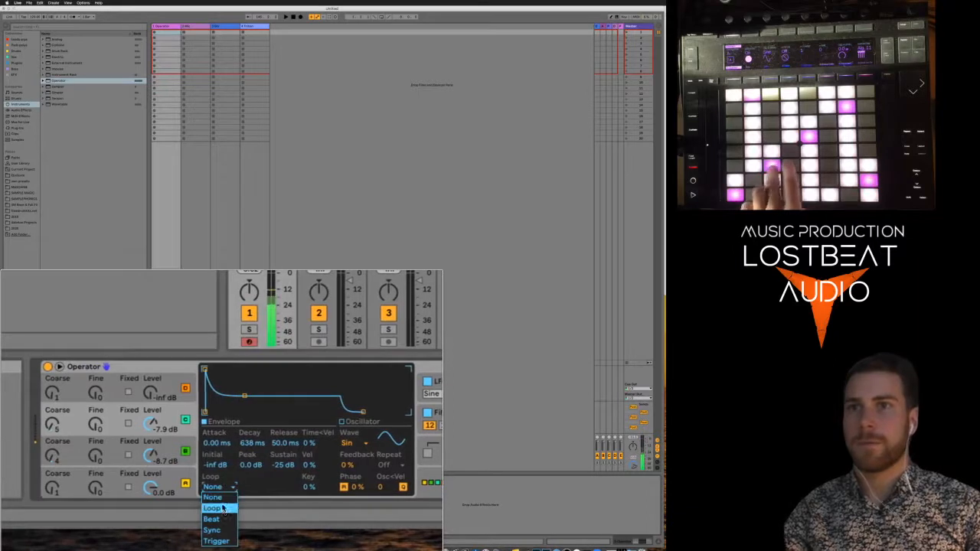
{"action": "left_click", "coordinate": [222, 518]}
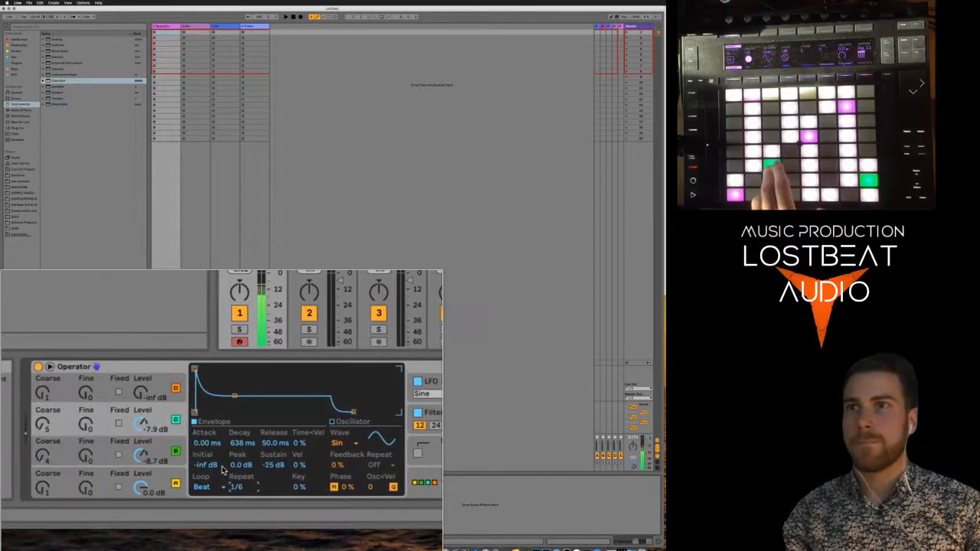
Lower the filter frequency to about 6.34 kHz, raise its resonance to about 57% and turn the LFO off
{"action": "left_click", "coordinate": [222, 414]}
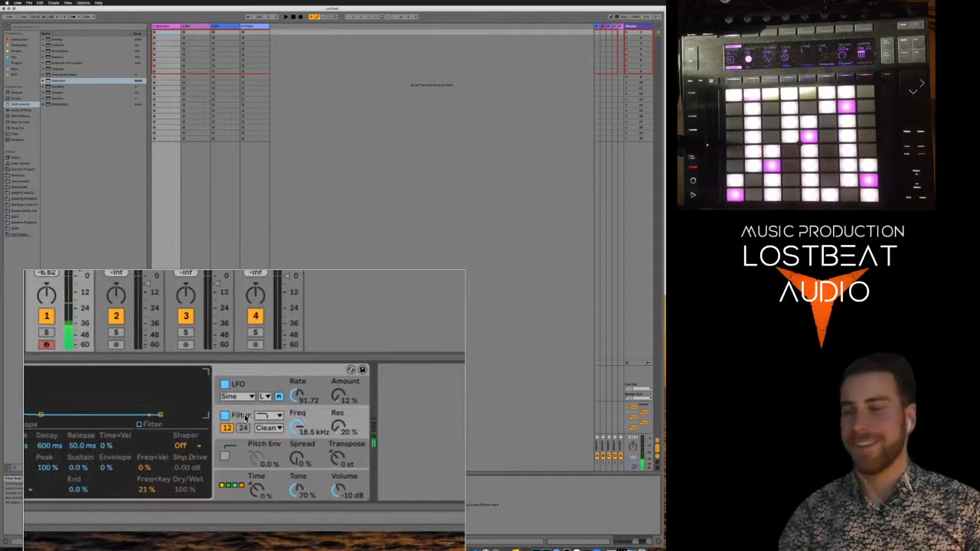
{"action": "left_click_drag", "start_coordinate": [297, 427], "coordinate": [297, 441]}
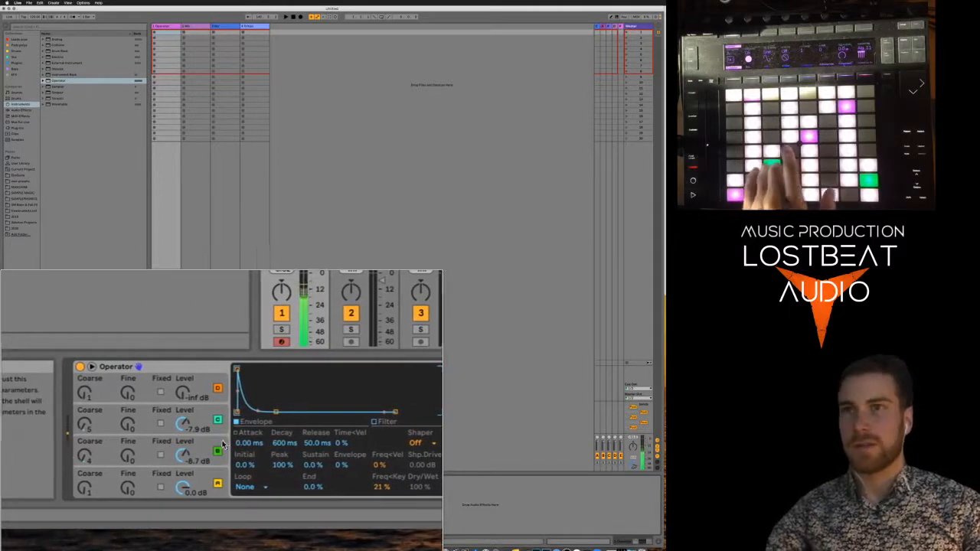
{"action": "left_click", "coordinate": [186, 456]}
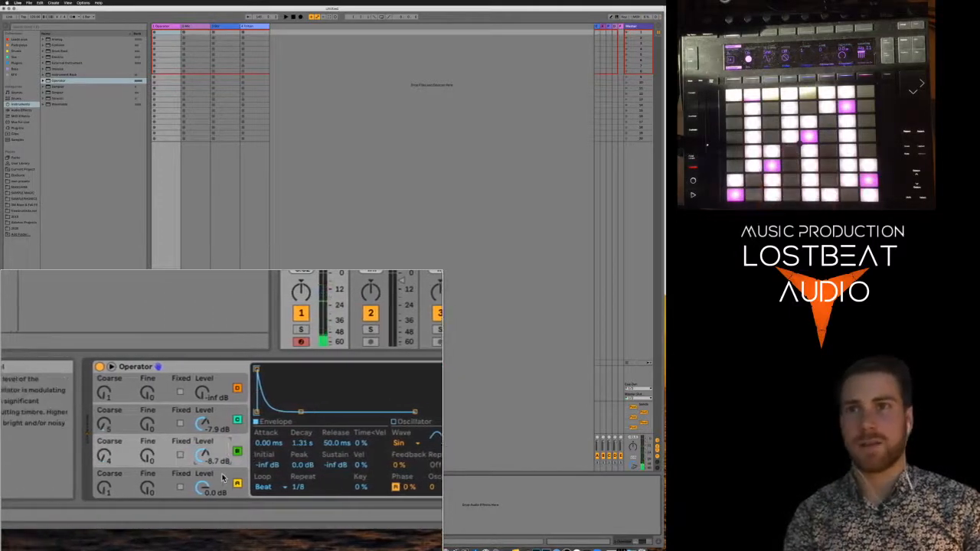
{"action": "left_click", "coordinate": [190, 485]}
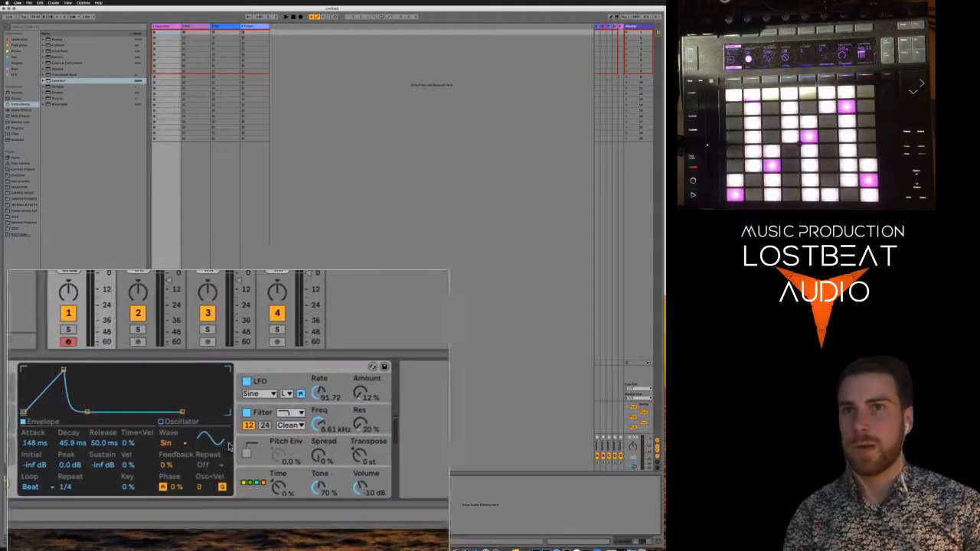
{"action": "left_click", "coordinate": [417, 427]}
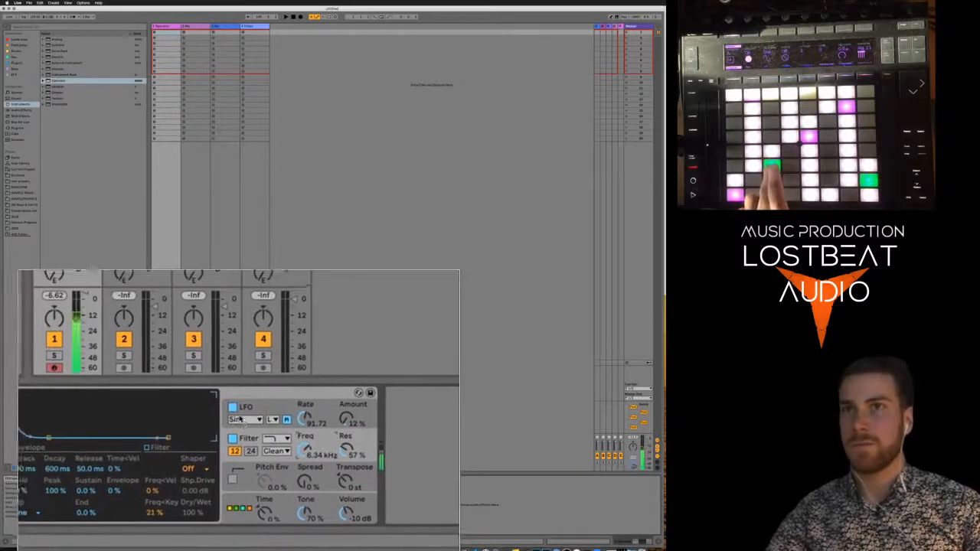
{"action": "left_click", "coordinate": [239, 418]}
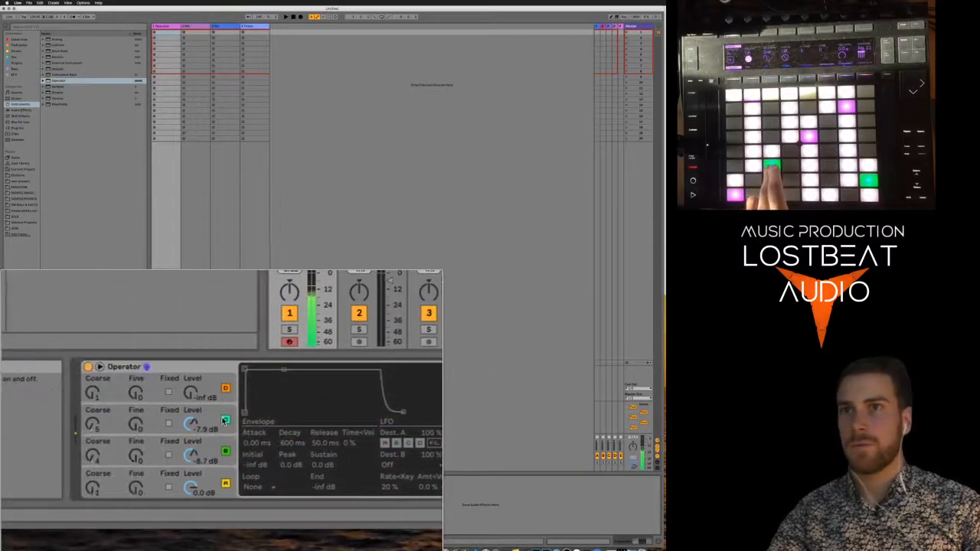
Audition oscillators A, B and C by switching them off and on in turn, ending with all three on
{"action": "left_click", "coordinate": [225, 421]}
{"action": "left_click", "coordinate": [225, 453]}
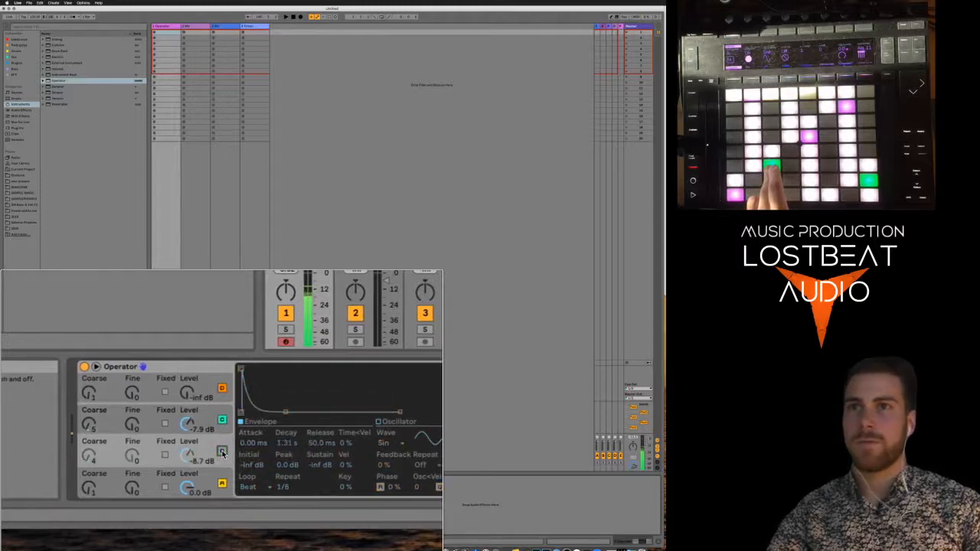
{"action": "left_click", "coordinate": [222, 453]}
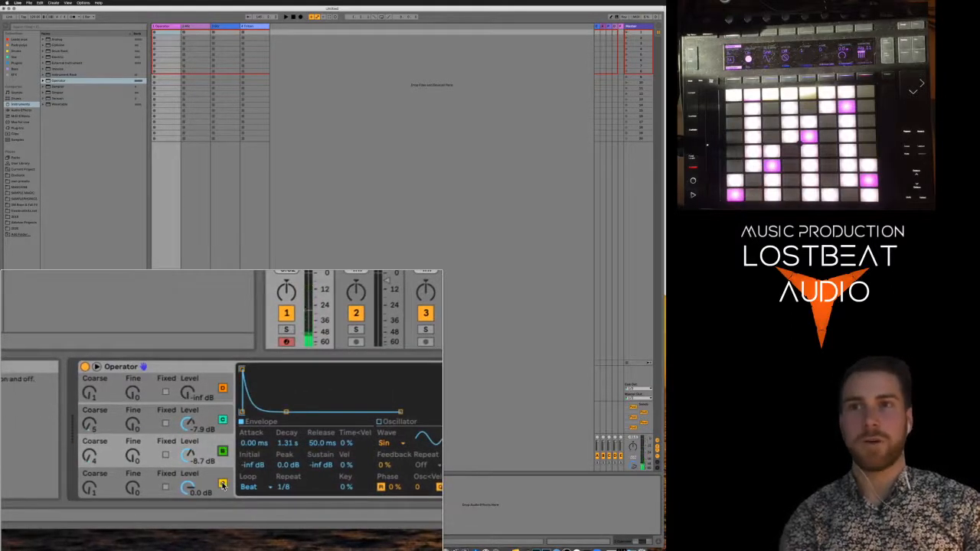
{"action": "left_click", "coordinate": [222, 452]}
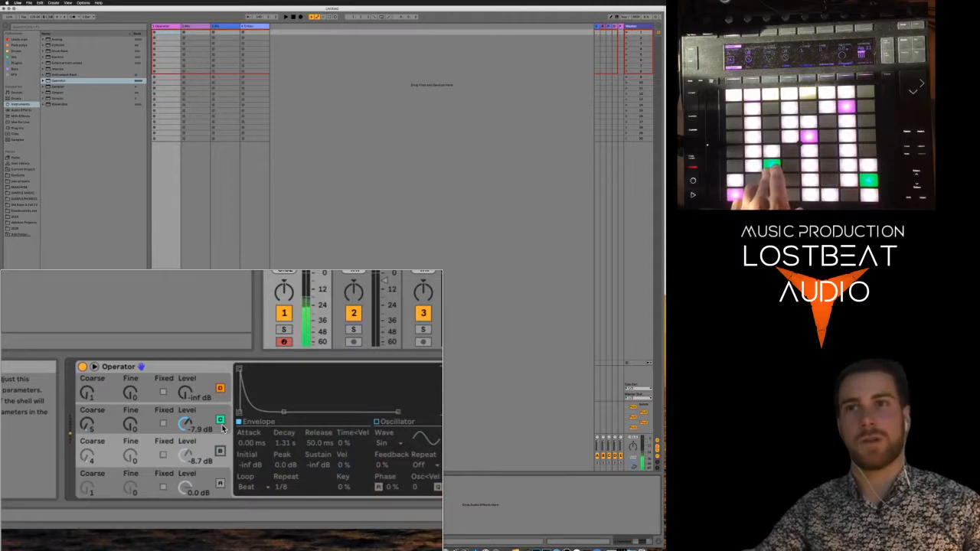
{"action": "left_click", "coordinate": [222, 455]}
{"action": "left_click", "coordinate": [222, 421]}
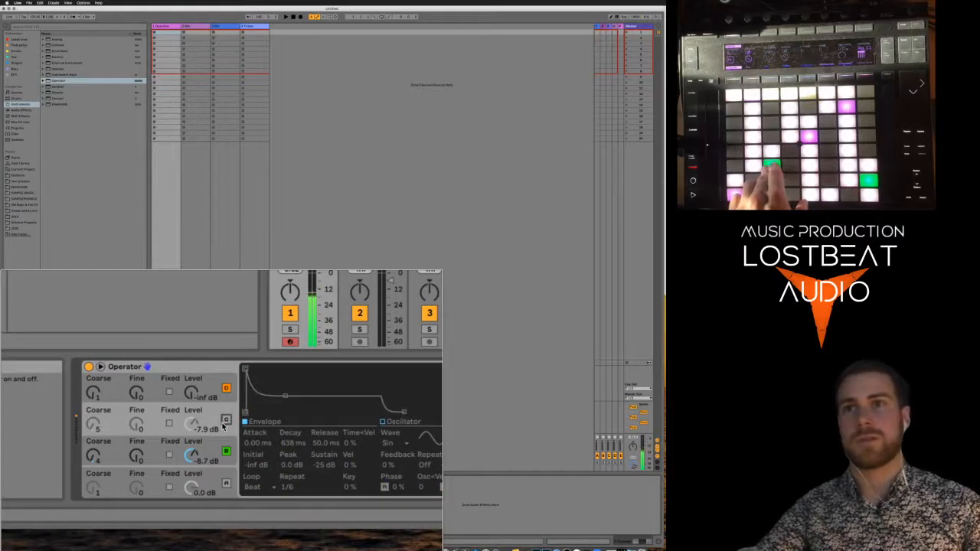
{"action": "left_click", "coordinate": [222, 485]}
{"action": "left_click", "coordinate": [222, 455]}
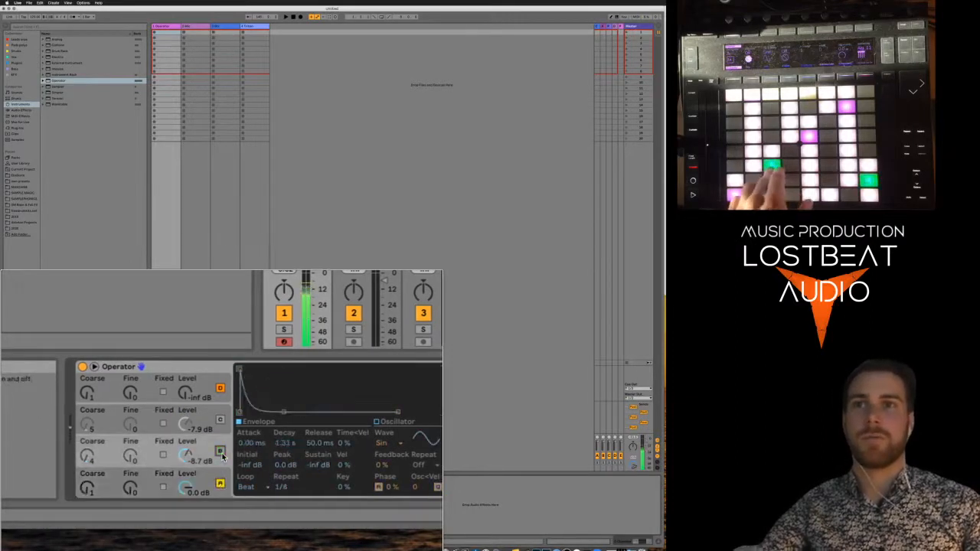
{"action": "left_click", "coordinate": [222, 455]}
{"action": "left_click", "coordinate": [221, 421]}
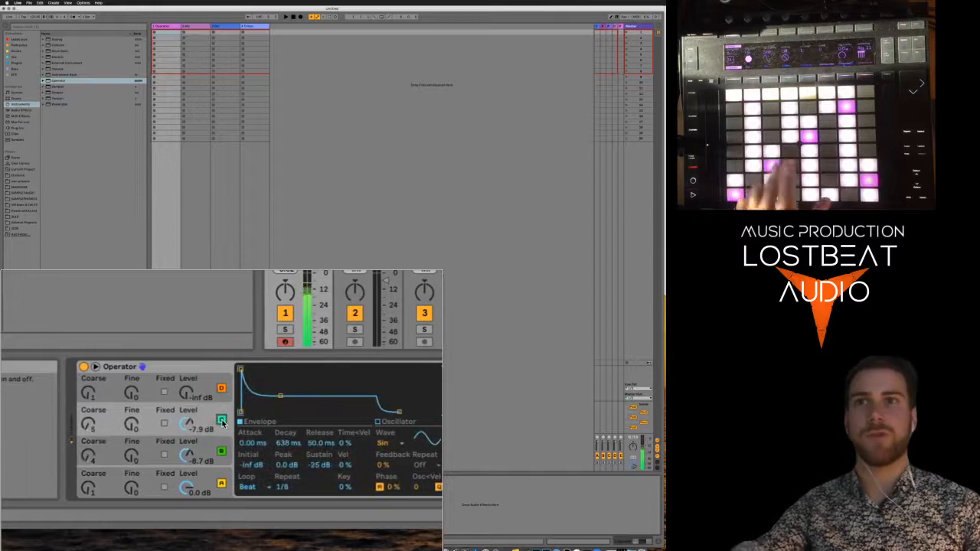
{"action": "left_click", "coordinate": [222, 487]}
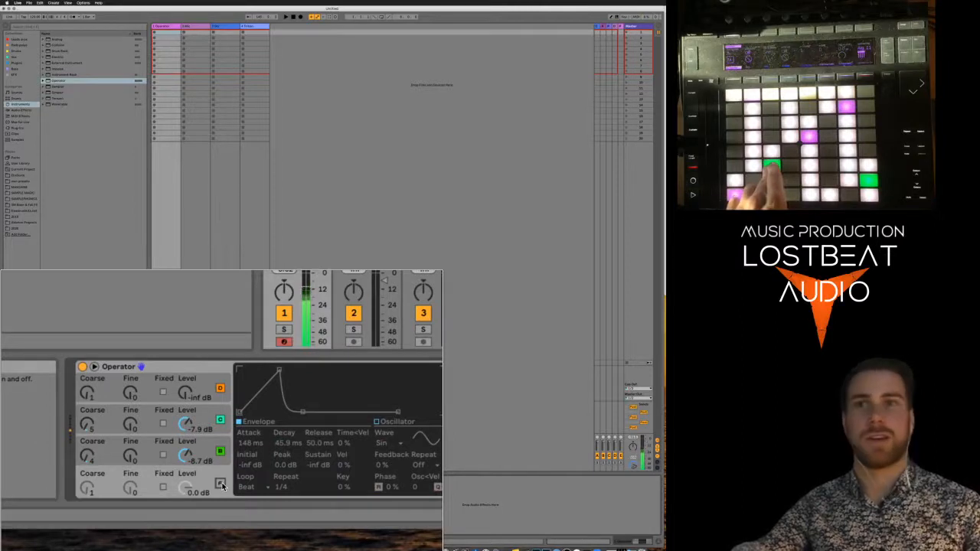
{"action": "left_click", "coordinate": [222, 487]}
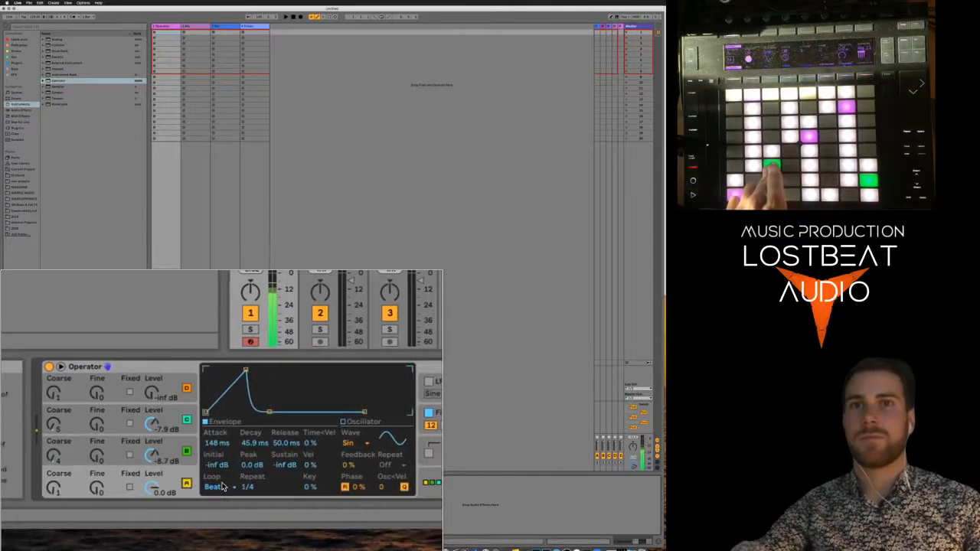
Try oscillator A's envelope in Loop mode with a time of about 349 ms and return it to Beat mode
{"action": "left_click", "coordinate": [221, 487]}
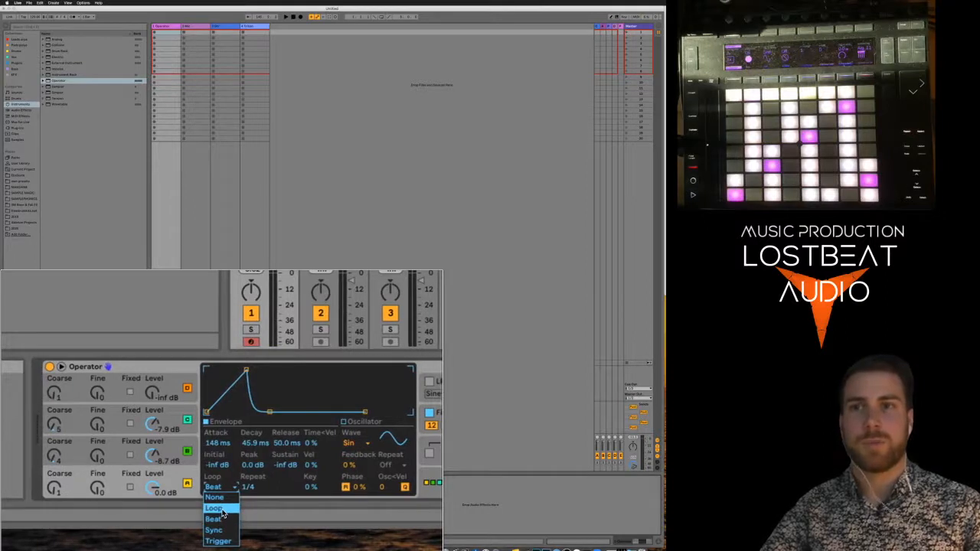
{"action": "left_click", "coordinate": [223, 522]}
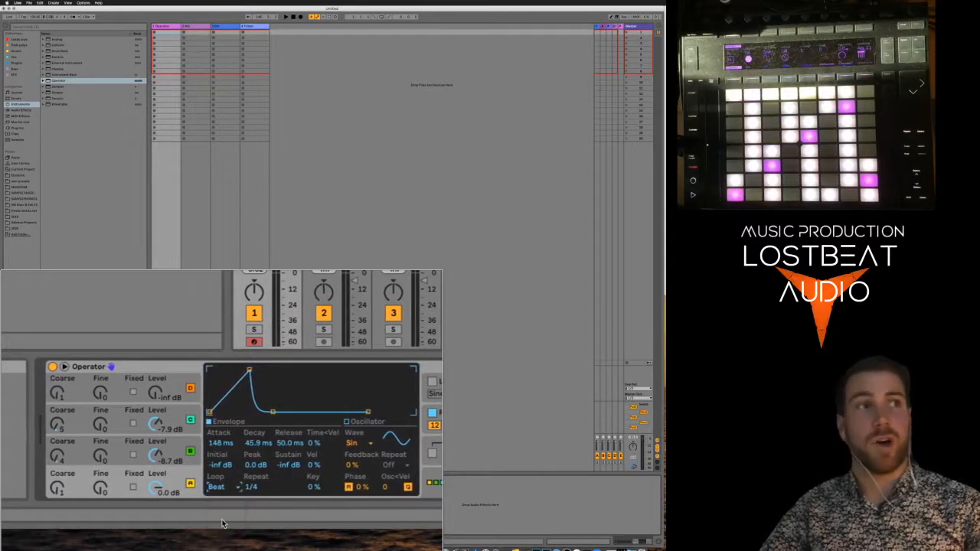
{"action": "left_click", "coordinate": [223, 489]}
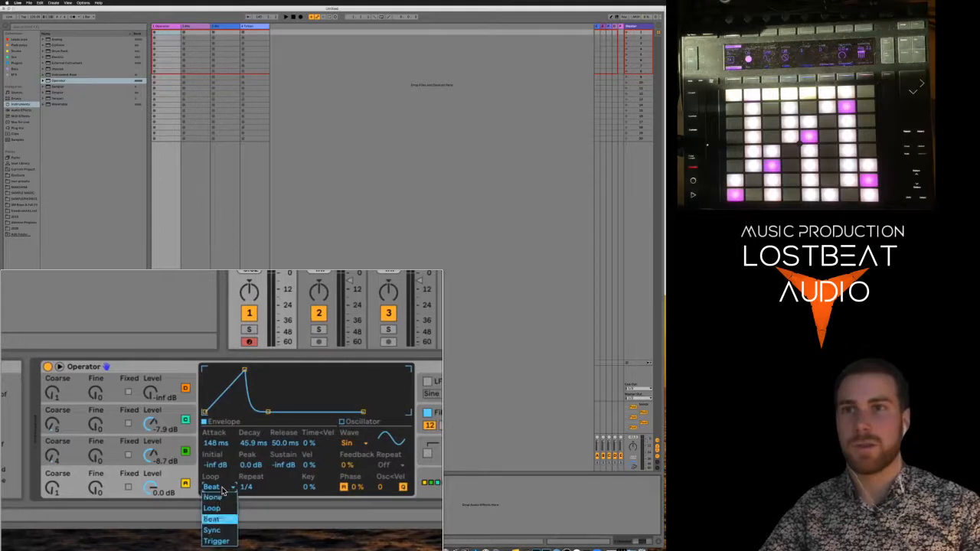
{"action": "left_click", "coordinate": [223, 511]}
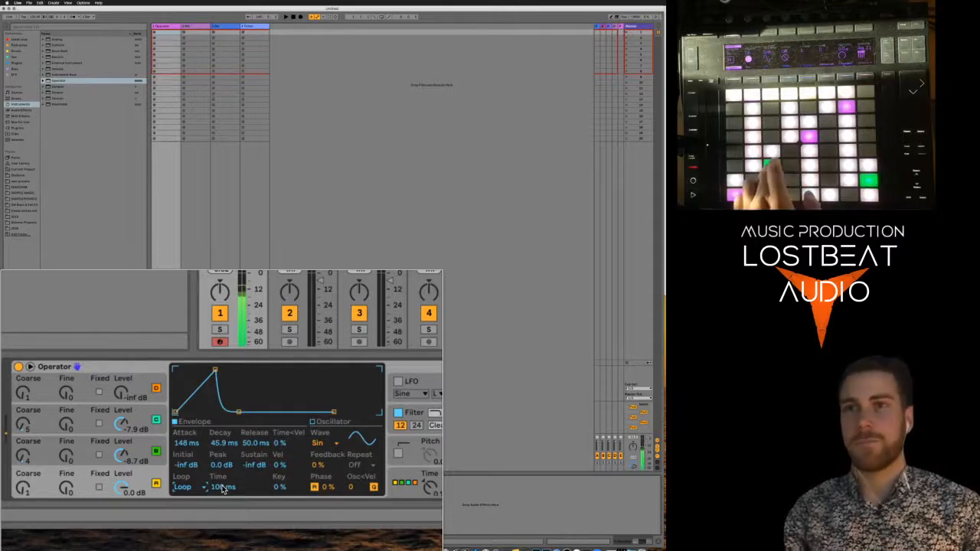
{"action": "mouse_move", "coordinate": [223, 490]}
{"action": "left_mouse_down"}
{"action": "mouse_move", "coordinate": [223, 475]}
{"action": "mouse_move", "coordinate": [223, 492]}
{"action": "left_mouse_up"}
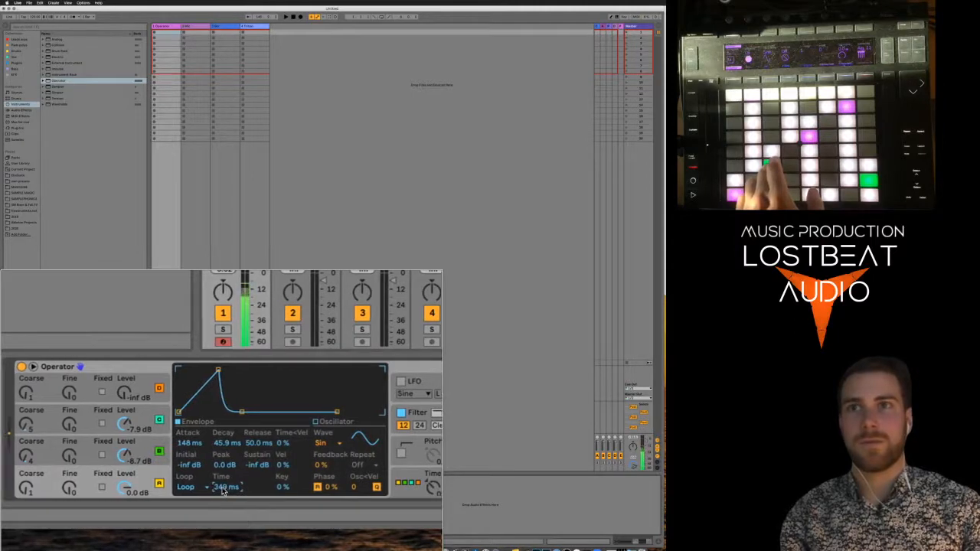
{"action": "left_click", "coordinate": [211, 487]}
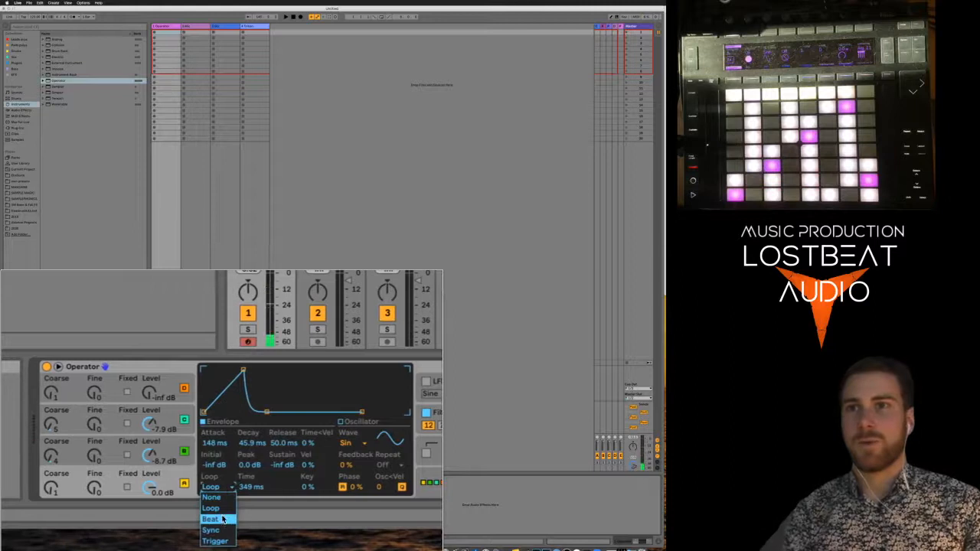
{"action": "left_click", "coordinate": [207, 519]}
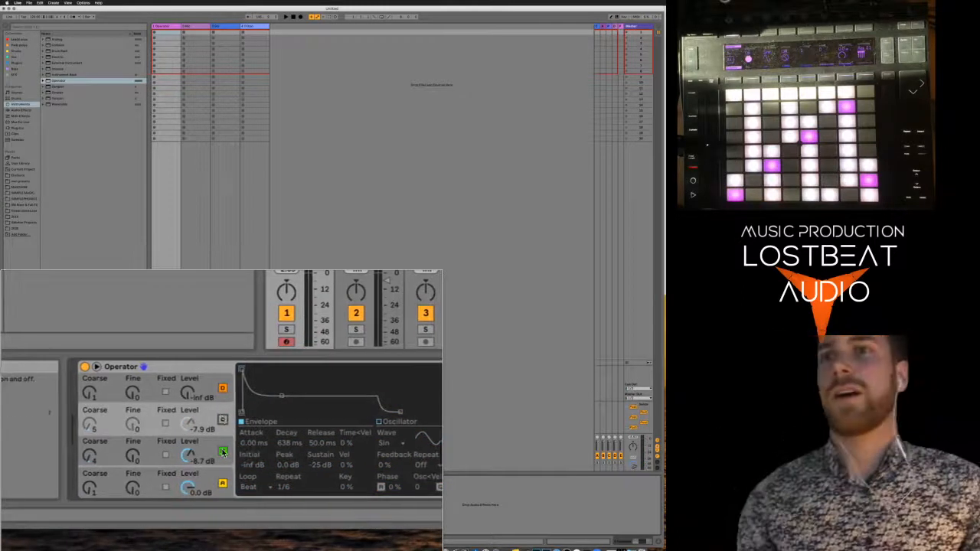
Turn oscillators C and B off, keeping oscillator A on
{"action": "left_click", "coordinate": [222, 451]}
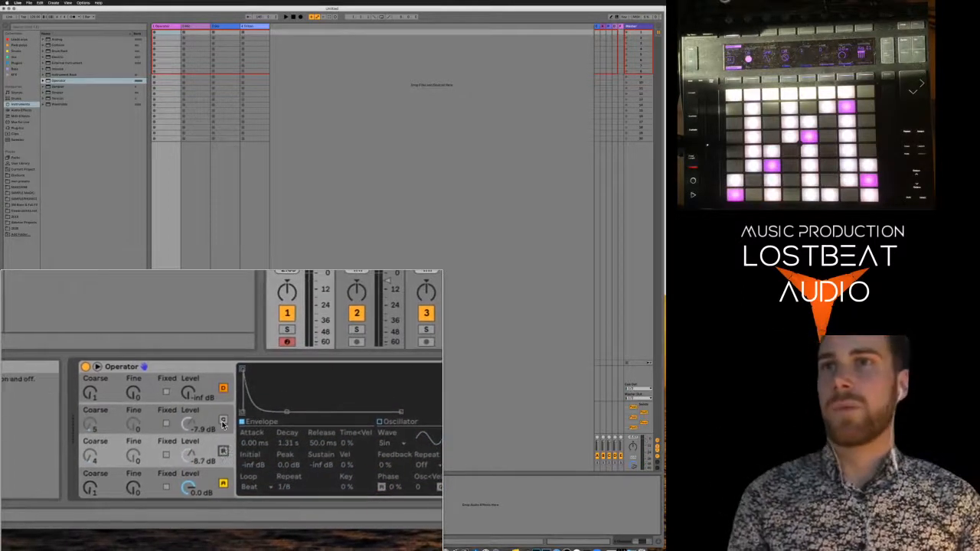
Turn oscillator C back on, set its Coarse frequency to 4 and set oscillator A's Coarse frequency to 2
{"action": "left_click", "coordinate": [225, 421]}
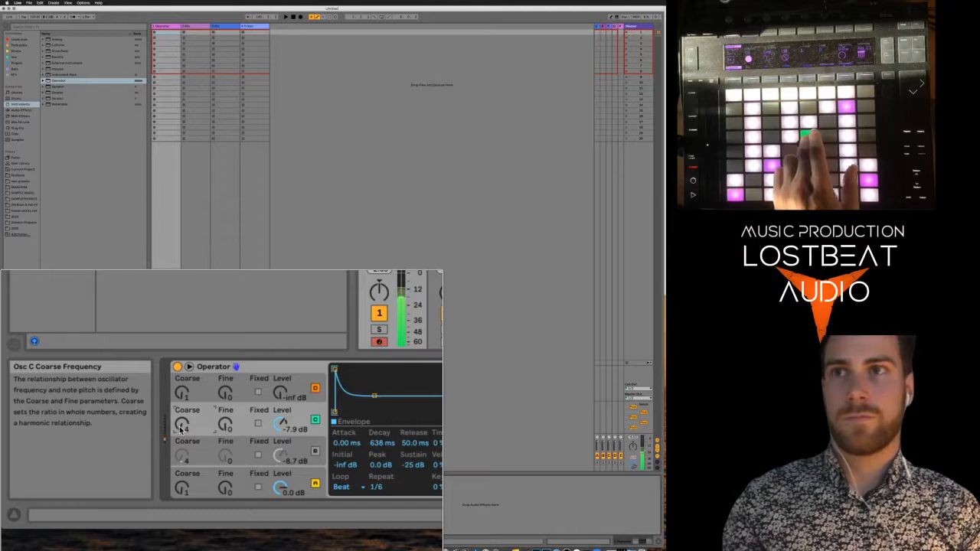
{"action": "left_click", "coordinate": [182, 488]}
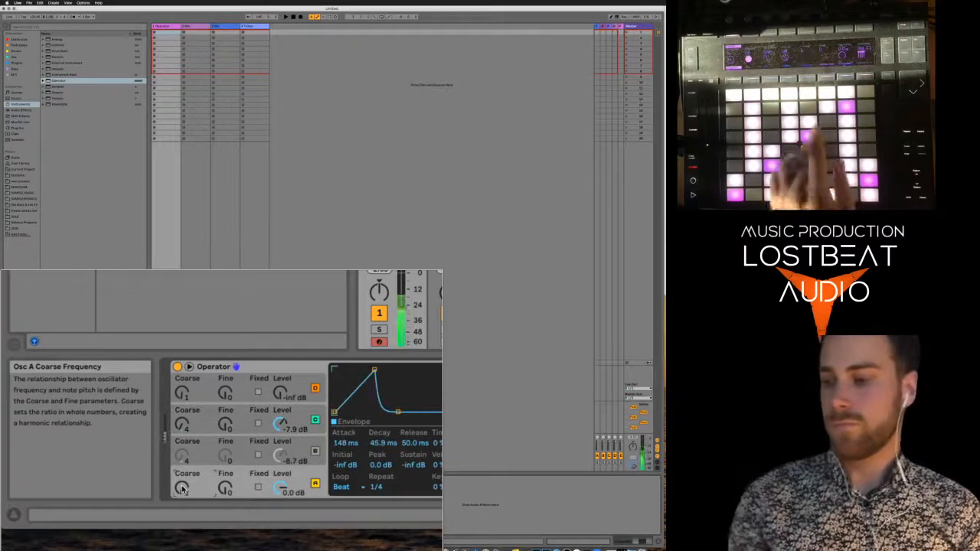
{"action": "scroll", "coordinate": [192, 475], "scroll_direction": "right", "scroll_amount": 5}
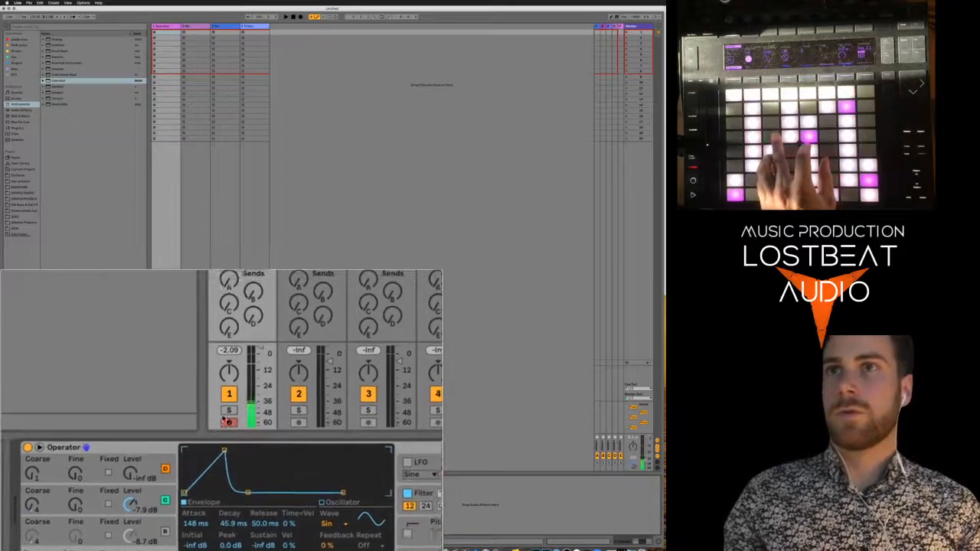
{"action": "left_click_drag", "start_coordinate": [222, 411], "coordinate": [222, 406]}
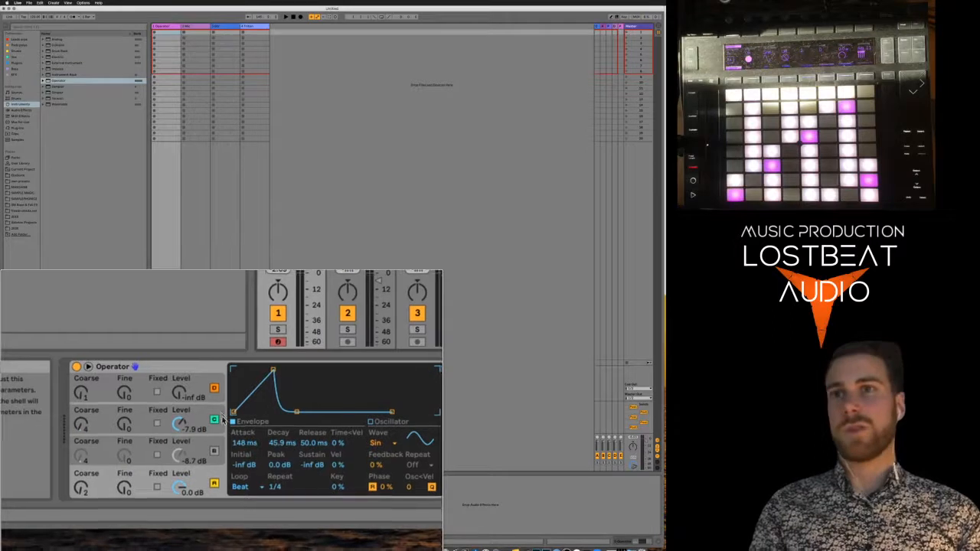
Insert a MIDI track after the first Operator track and load an Operator instrument onto it
{"action": "scroll", "coordinate": [222, 459], "scroll_direction": "right", "scroll_amount": 3}
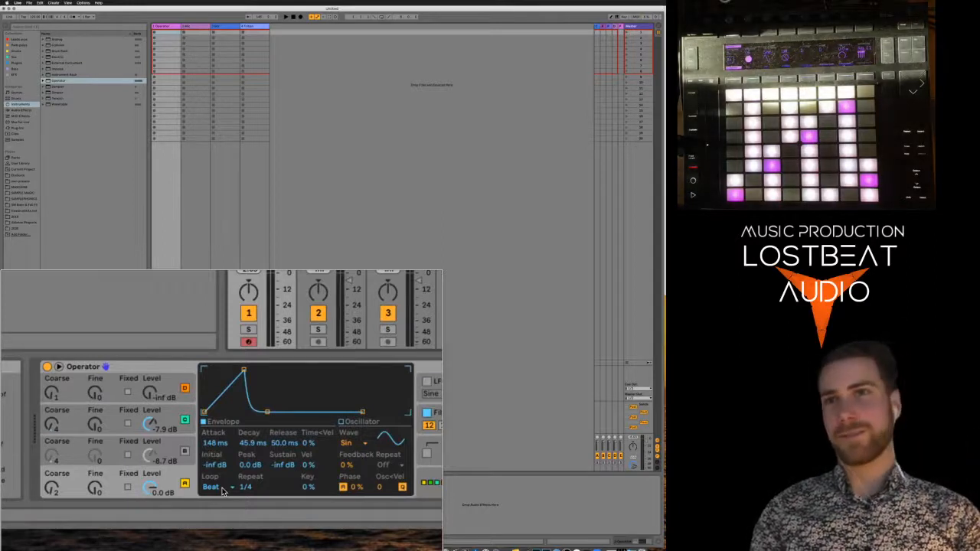
{"action": "scroll", "coordinate": [223, 491], "scroll_direction": "right", "scroll_amount": 1}
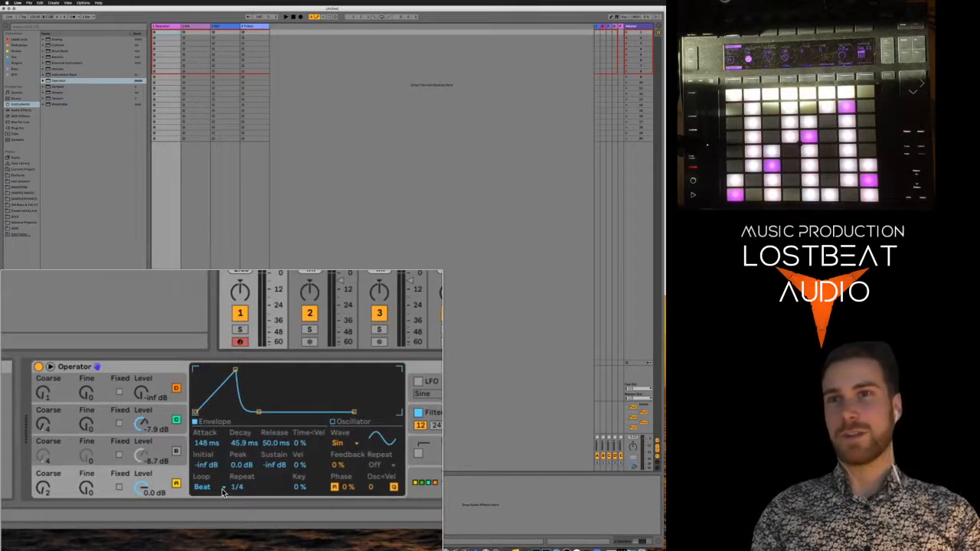
{"action": "scroll", "coordinate": [223, 491], "scroll_direction": "right", "scroll_amount": 1}
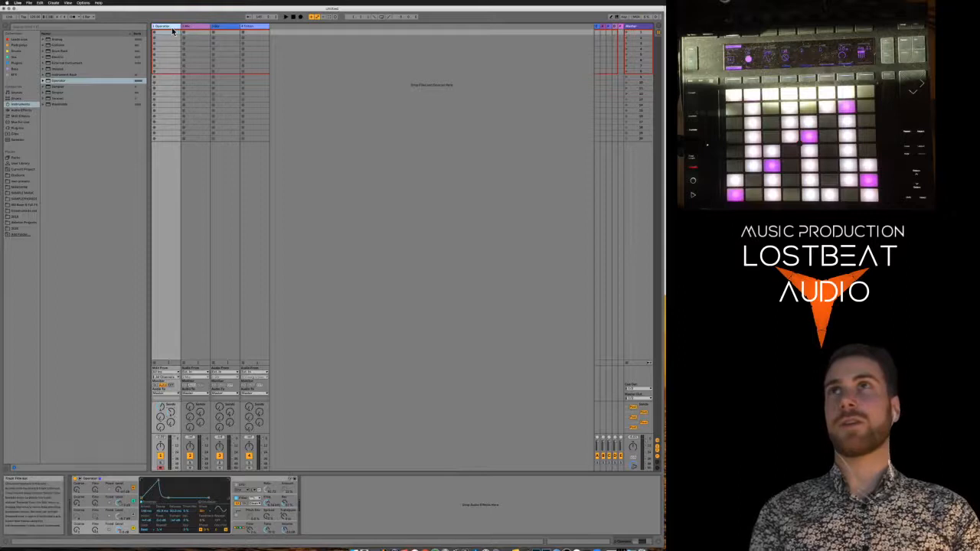
{"action": "key", "text": "super+shift+t"}
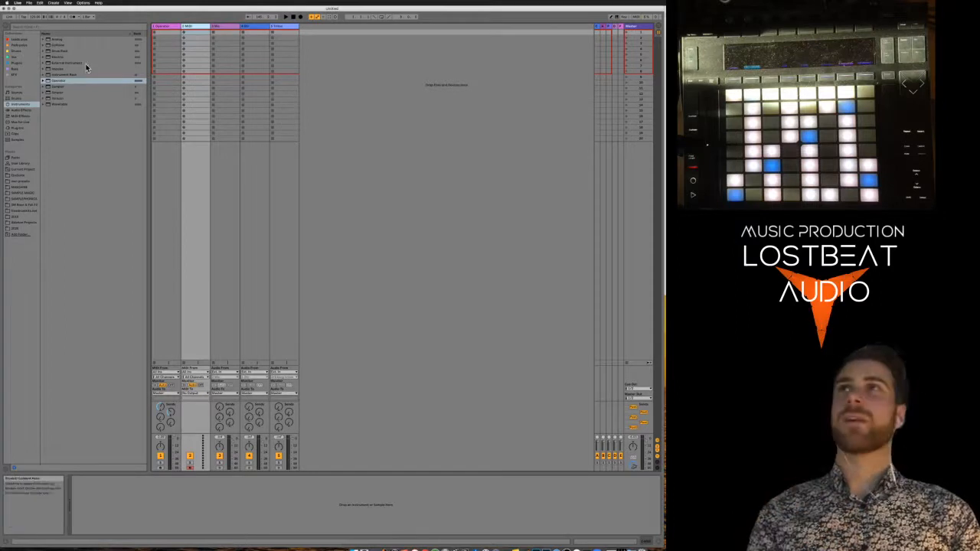
{"action": "double_click", "coordinate": [62, 82]}
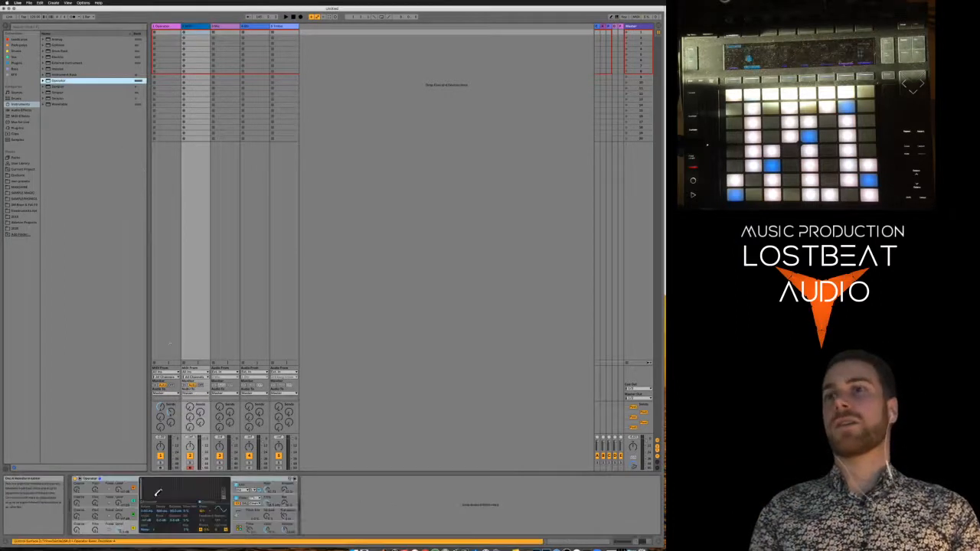
Set oscillator A to a sawtooth waveform and record a held chord into the new Operator track's first clip slot
{"action": "left_click_drag", "start_coordinate": [143, 482], "coordinate": [227, 512]}
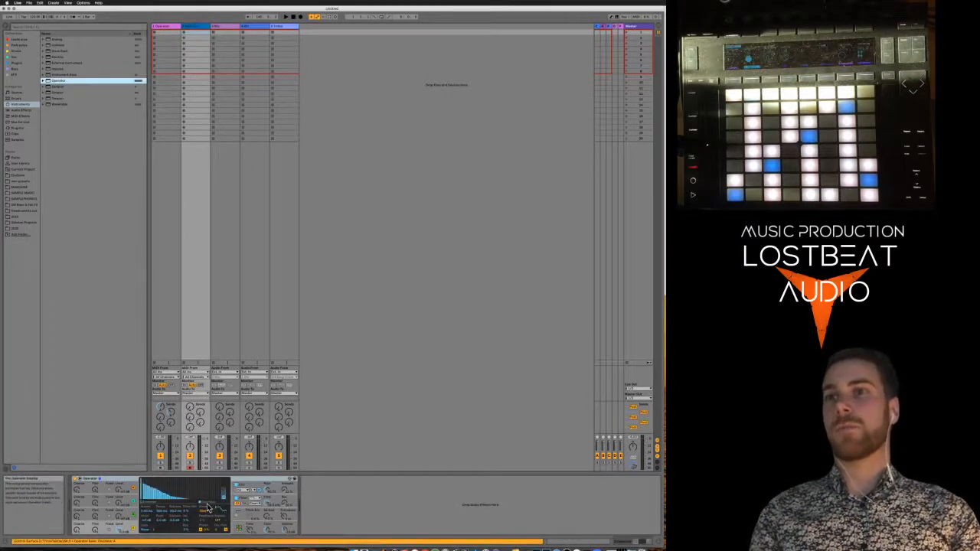
{"action": "left_click", "coordinate": [210, 512]}
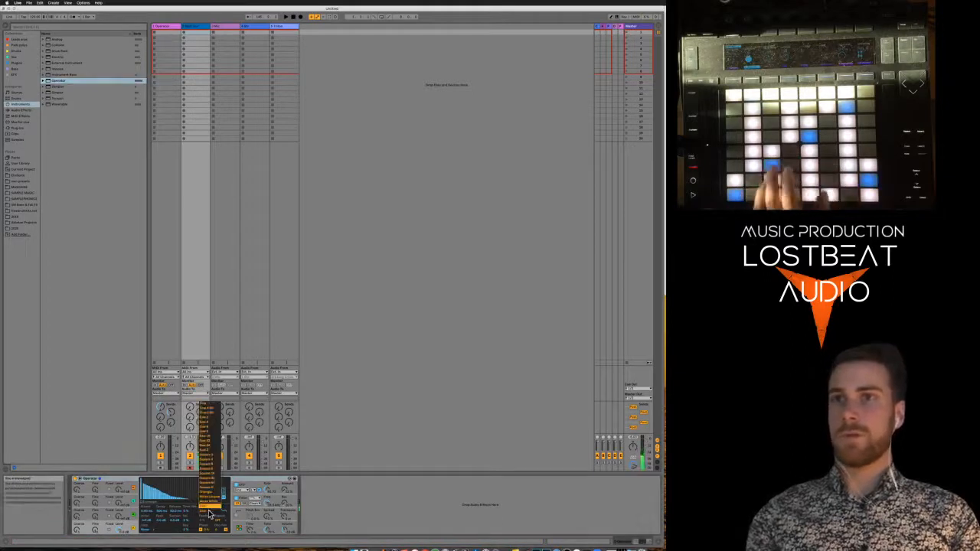
{"action": "left_click", "coordinate": [214, 457]}
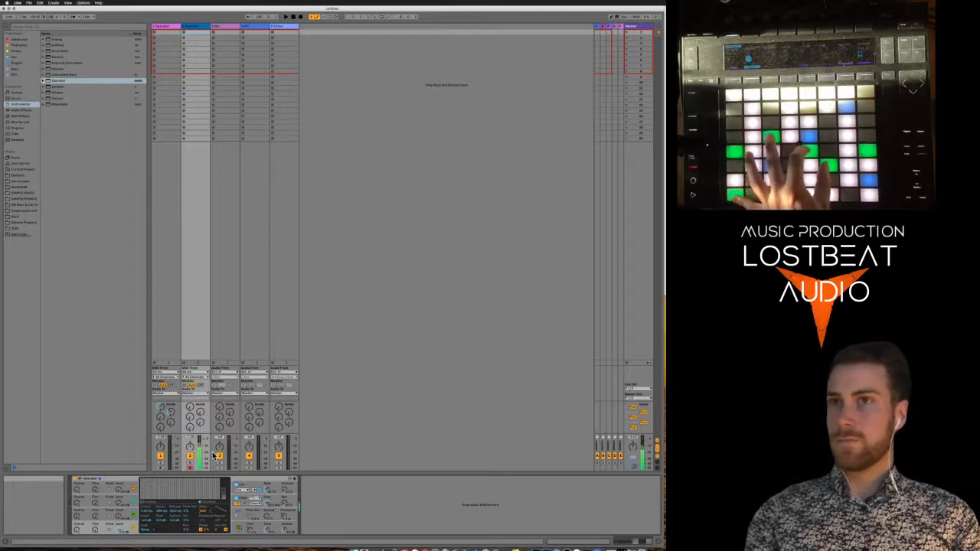
{"action": "left_click", "coordinate": [183, 33]}
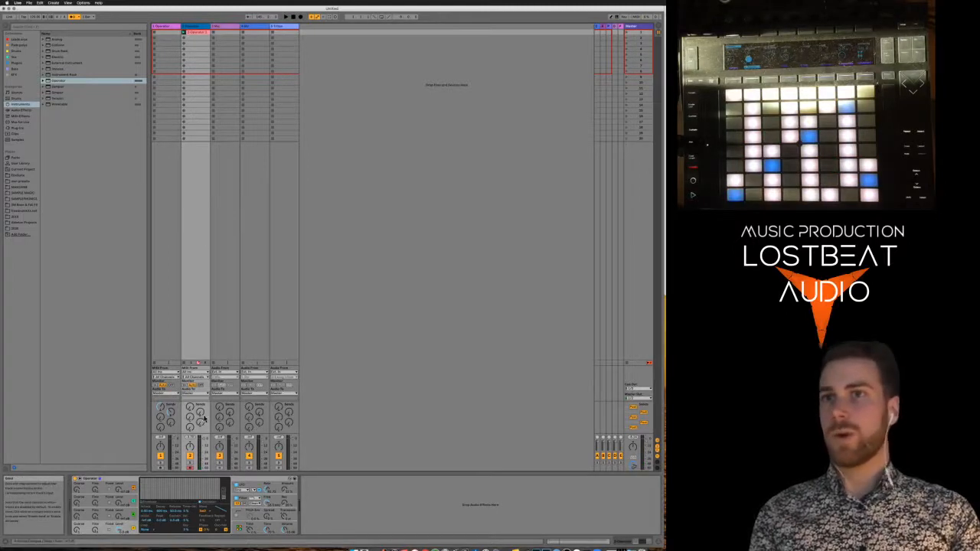
Loop the filter envelope in Beat mode with a repeat rate of 1/4
{"action": "left_click", "coordinate": [241, 499]}
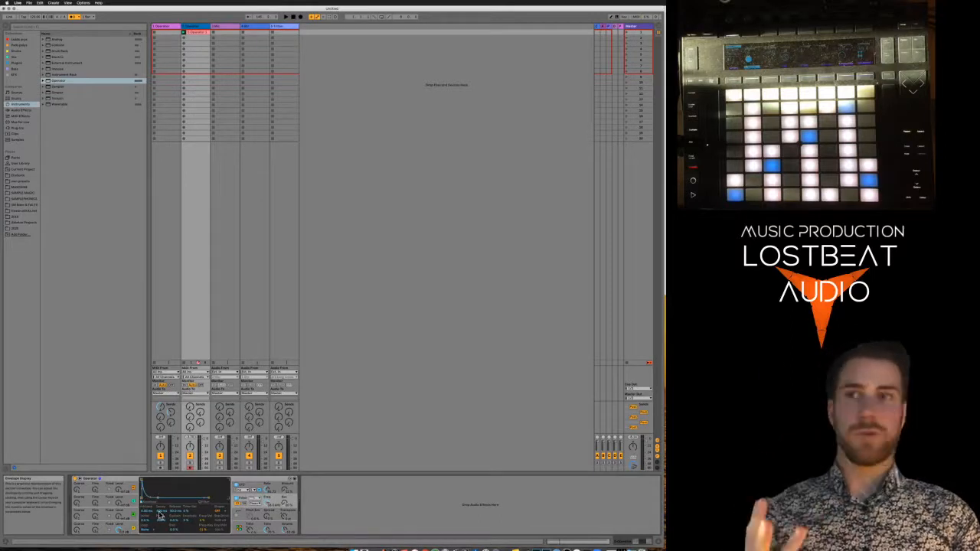
{"action": "left_click", "coordinate": [152, 531]}
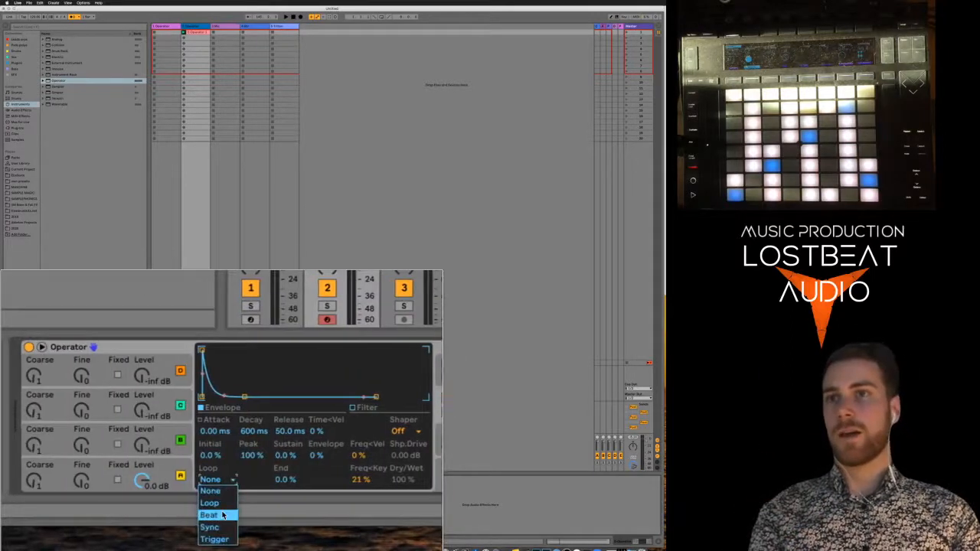
{"action": "left_click", "coordinate": [204, 516]}
{"action": "right_click", "coordinate": [222, 481]}
{"action": "key", "text": "Escape"}
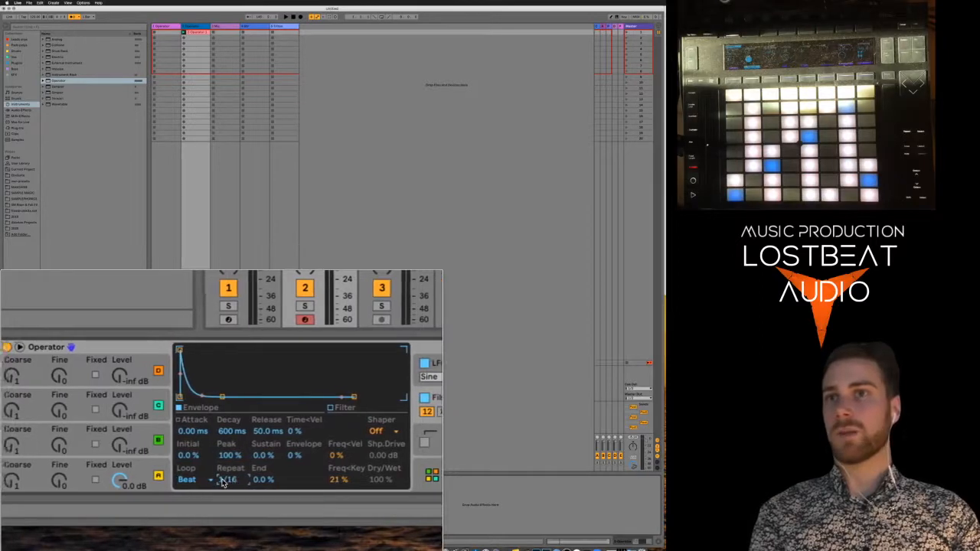
{"action": "scroll", "coordinate": [223, 479], "scroll_direction": "up", "scroll_amount": 4}
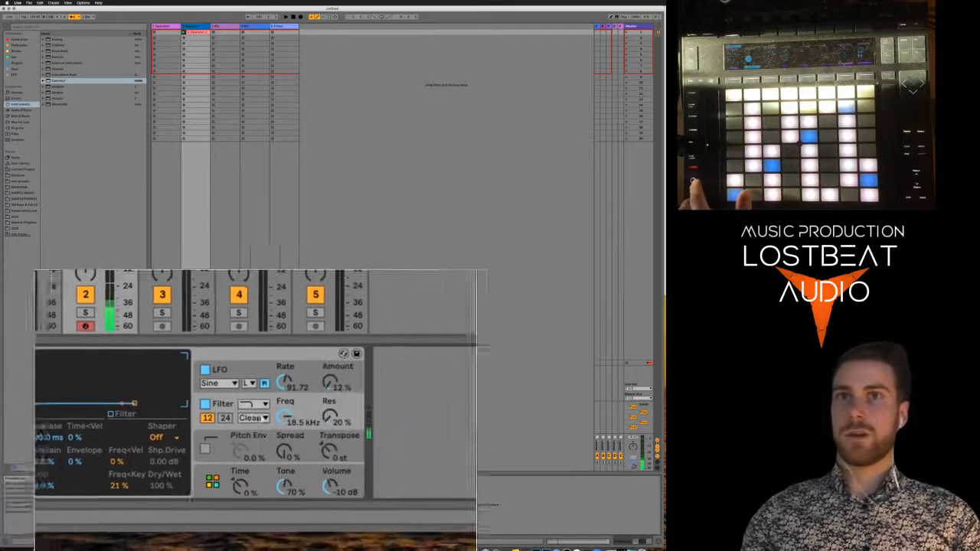
Lower the filter frequency to 269 Hz, with a filter envelope amount of 62% and resonance of 43%
{"action": "left_click_drag", "start_coordinate": [267, 419], "coordinate": [268, 442]}
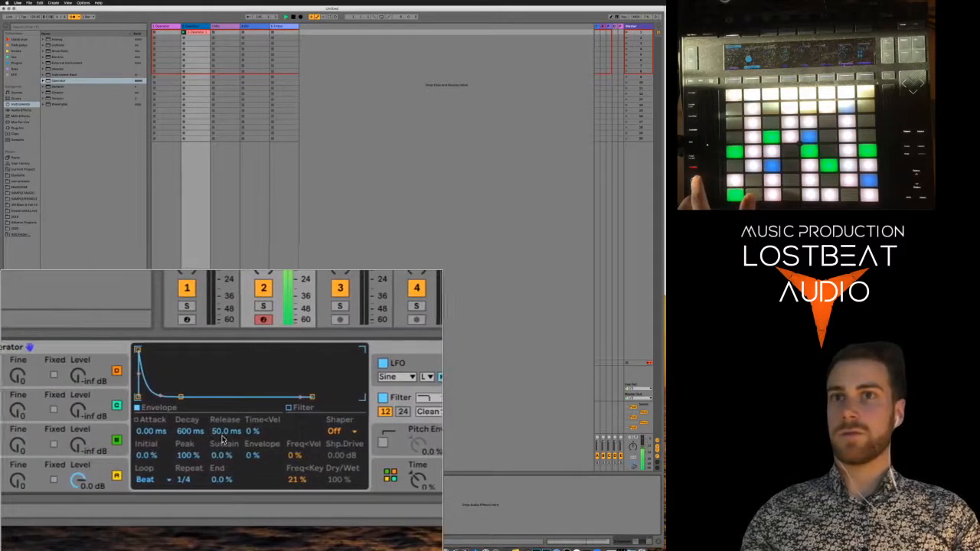
{"action": "left_click_drag", "start_coordinate": [223, 456], "coordinate": [223, 458]}
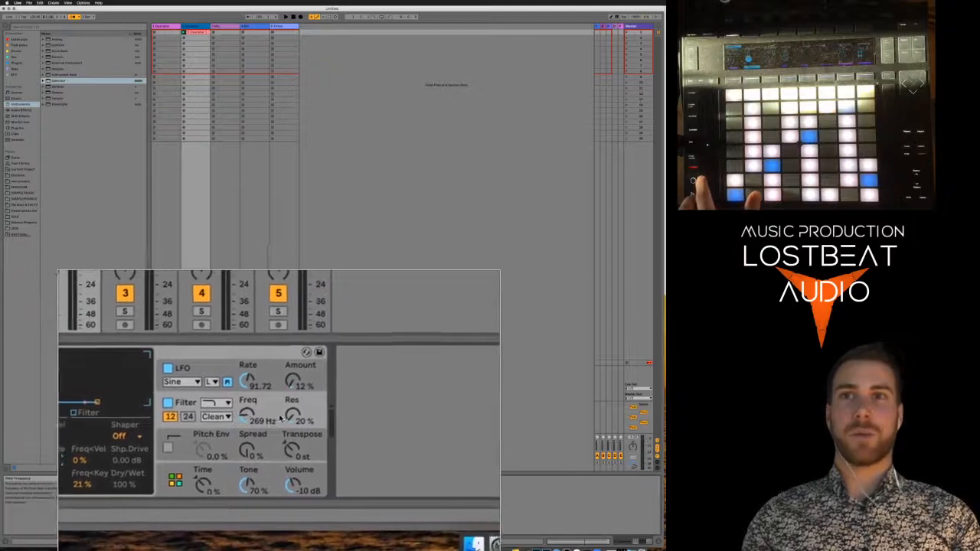
{"action": "left_click_drag", "start_coordinate": [287, 418], "coordinate": [285, 418]}
Set the filter circuit to PRD with 4.31 dB of drive and try the Hard shaper followed by another shaper type
{"action": "left_click", "coordinate": [257, 412]}
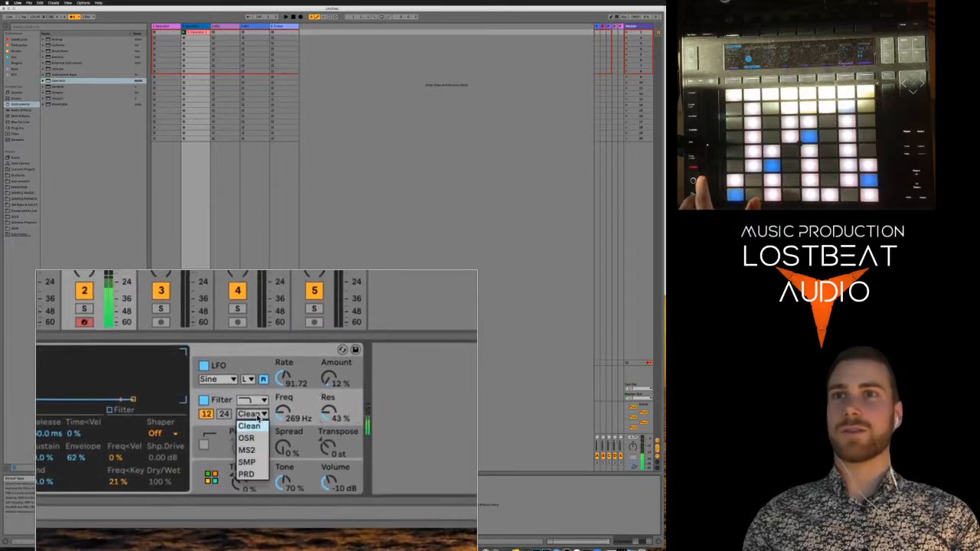
{"action": "left_click", "coordinate": [252, 472]}
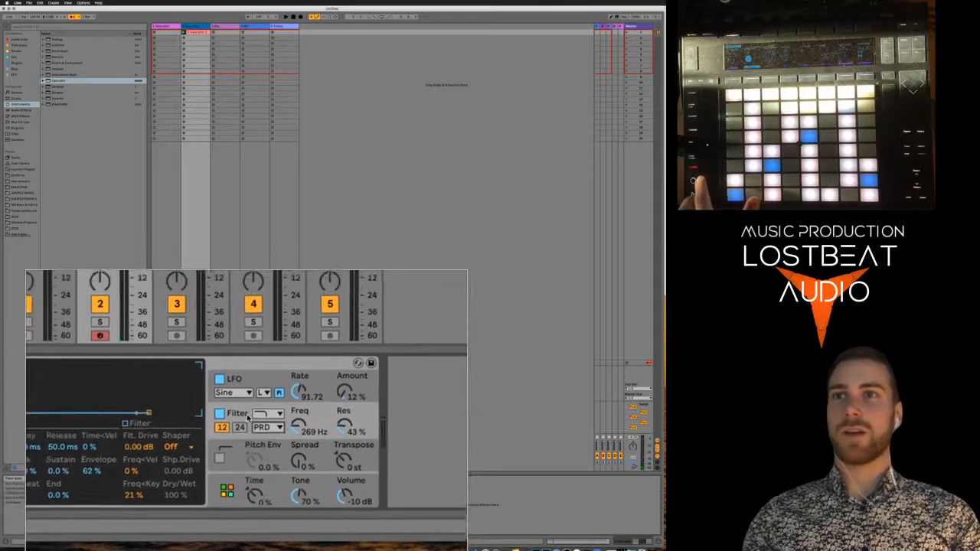
{"action": "left_click_drag", "start_coordinate": [222, 435], "coordinate": [222, 434]}
{"action": "left_click", "coordinate": [223, 435]}
{"action": "left_click", "coordinate": [223, 467]}
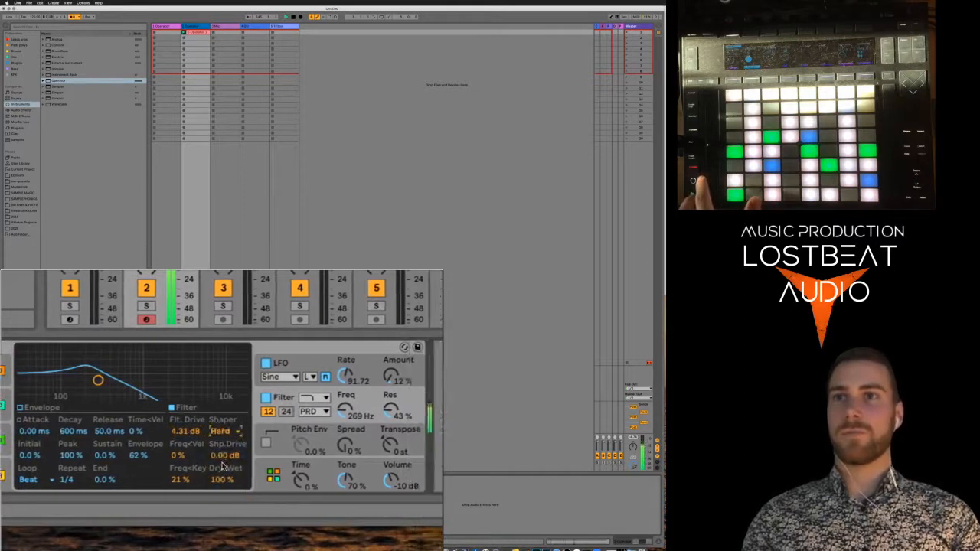
{"action": "left_click", "coordinate": [223, 432]}
{"action": "left_click", "coordinate": [214, 490]}
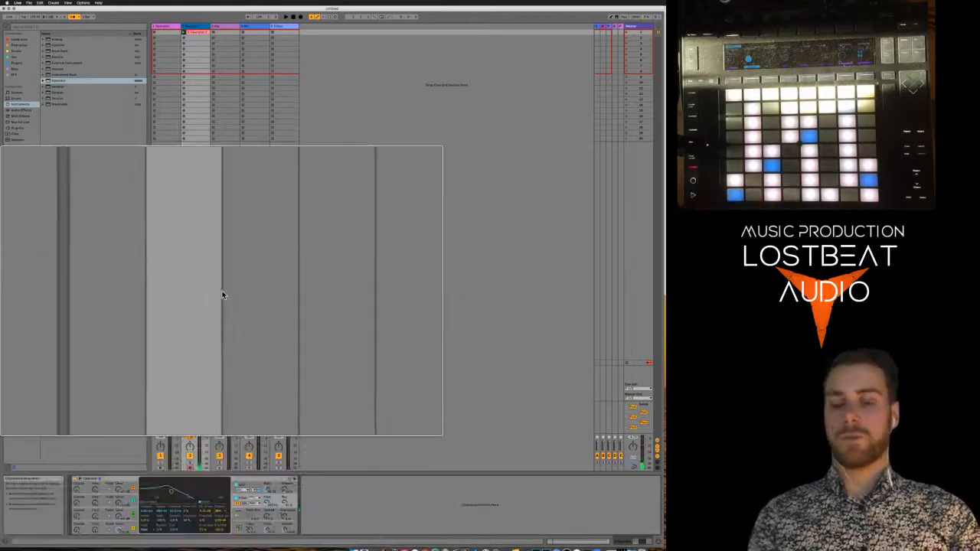
Look at the recorded chord clip's notes, return to the Operator device view and play the clip
{"action": "scroll", "coordinate": [219, 295], "scroll_direction": "down", "scroll_amount": 5}
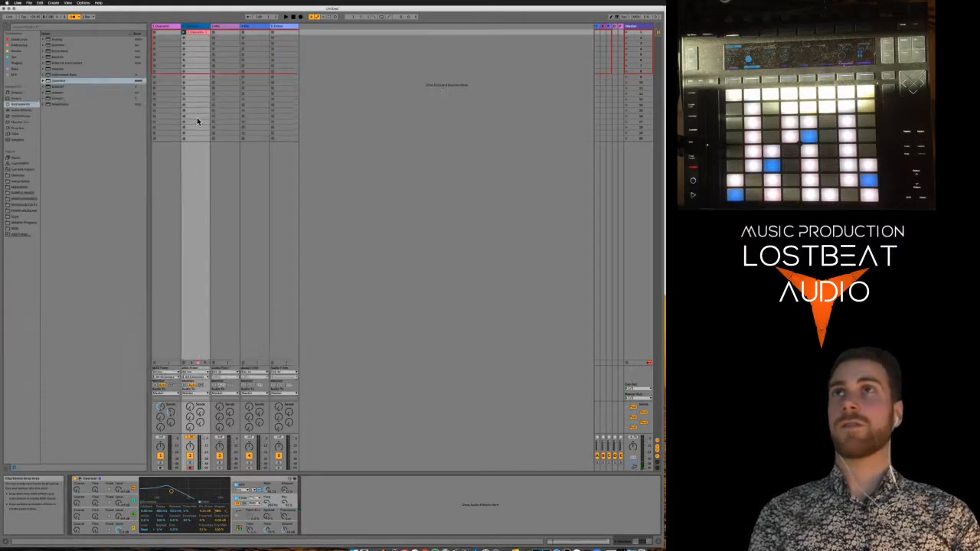
{"action": "double_click", "coordinate": [201, 33]}
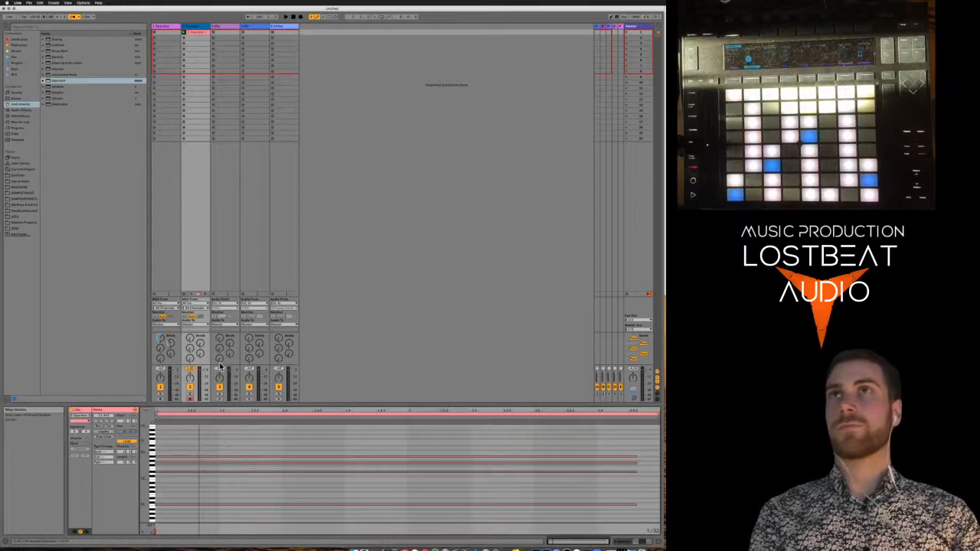
{"action": "key", "text": "shift+Tab"}
{"action": "key", "text": "space"}
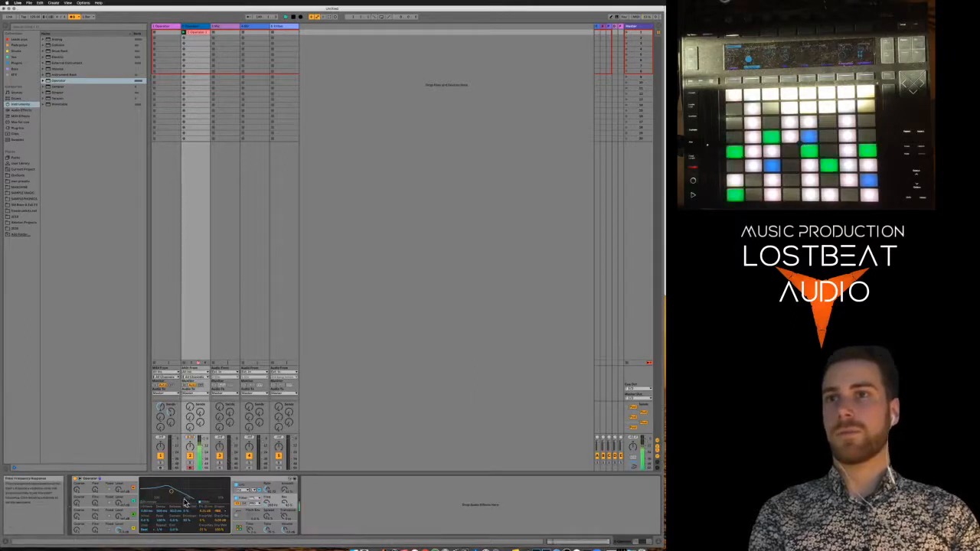
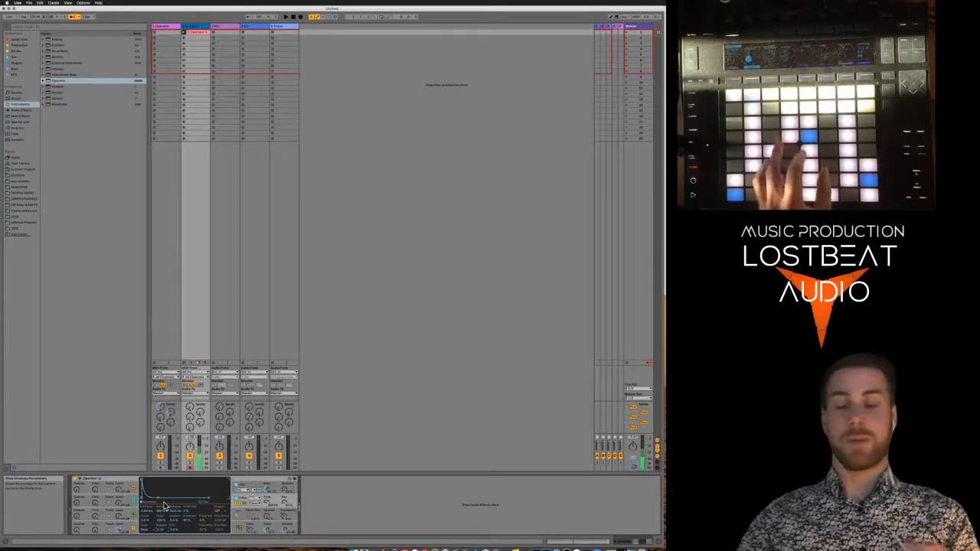
Adjust the filter envelope's repeat rate and reshape it with a slower attack and a raised sustain level
{"action": "left_click", "coordinate": [168, 525]}
{"action": "left_click_drag", "start_coordinate": [164, 529], "coordinate": [164, 527]}
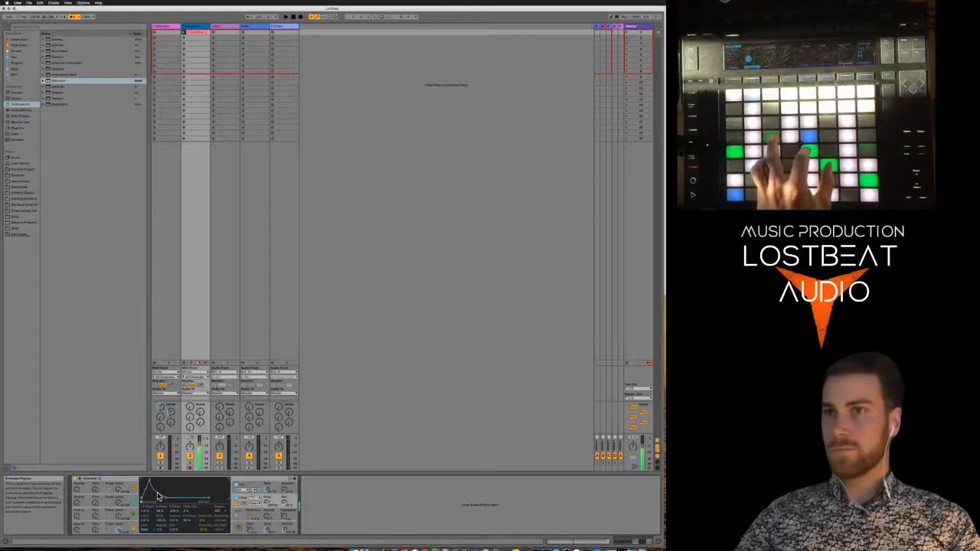
{"action": "left_click_drag", "start_coordinate": [165, 498], "coordinate": [165, 493]}
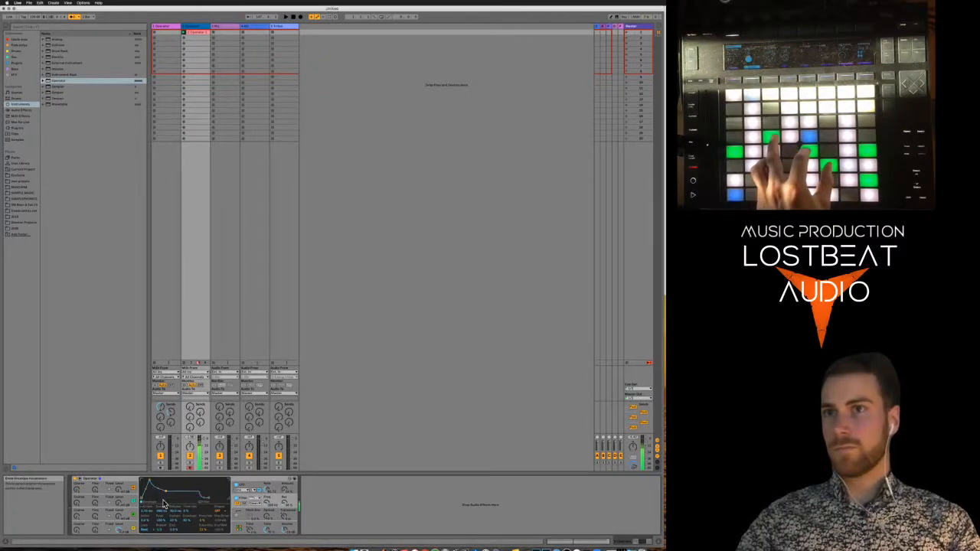
{"action": "left_click_drag", "start_coordinate": [165, 492], "coordinate": [166, 494]}
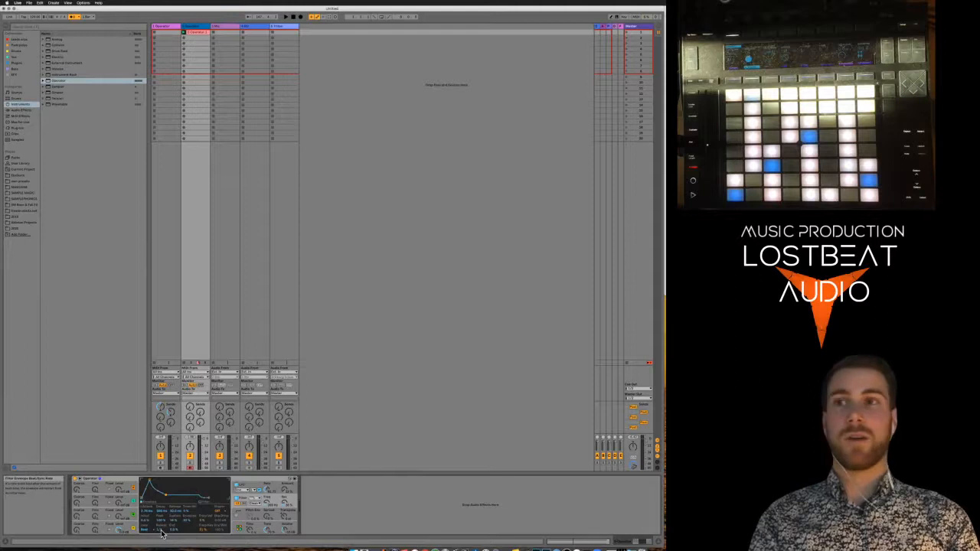
Set oscillator B's envelope and the filter envelope to Loop mode
{"action": "left_click", "coordinate": [107, 519]}
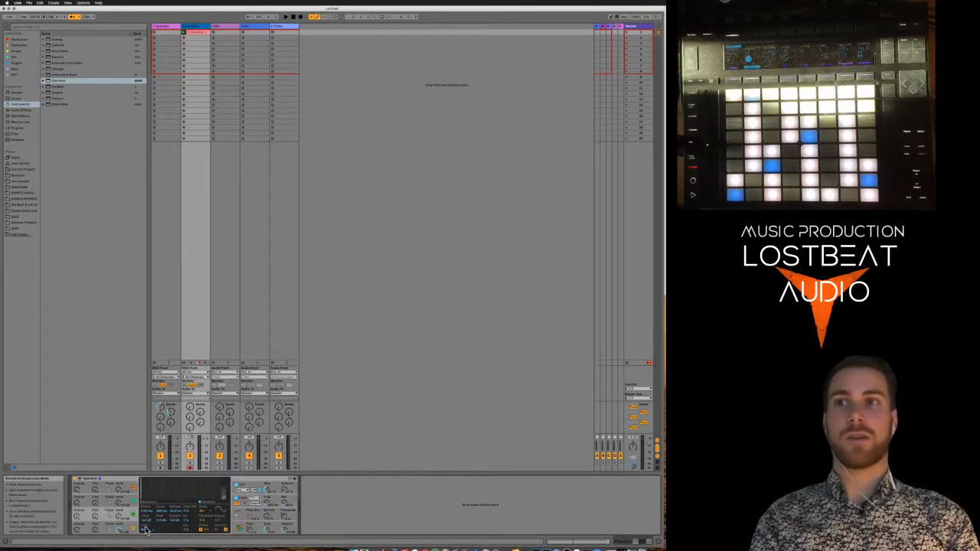
{"action": "left_click", "coordinate": [242, 501]}
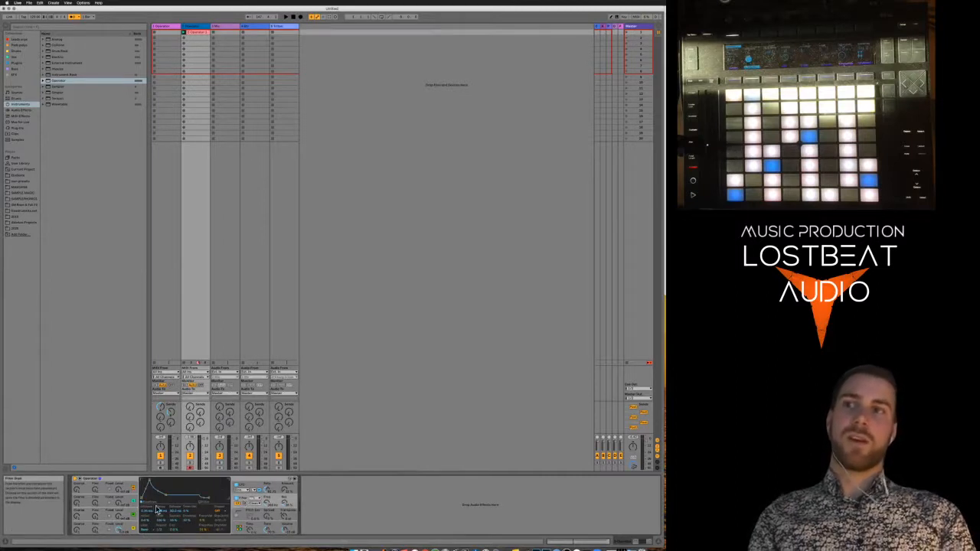
{"action": "left_click", "coordinate": [131, 513]}
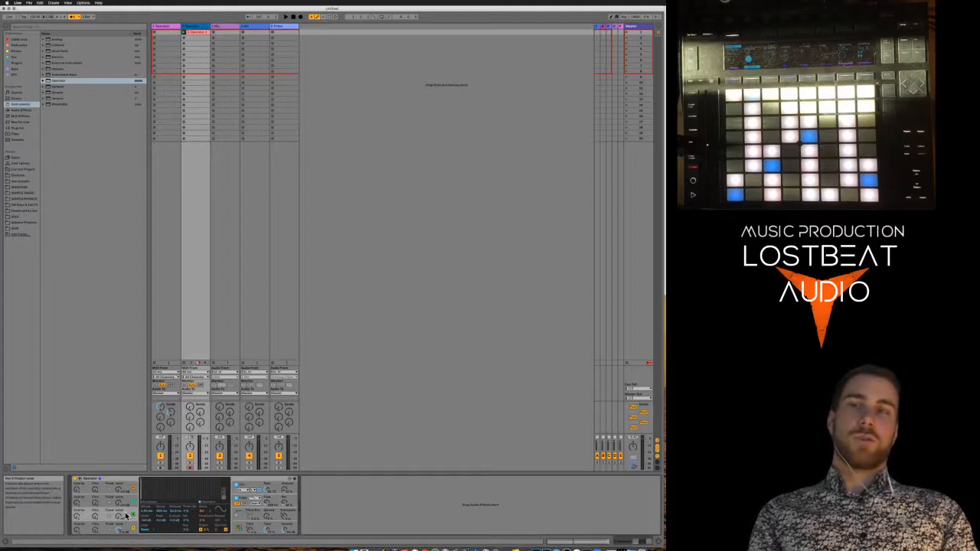
{"action": "left_click", "coordinate": [149, 530]}
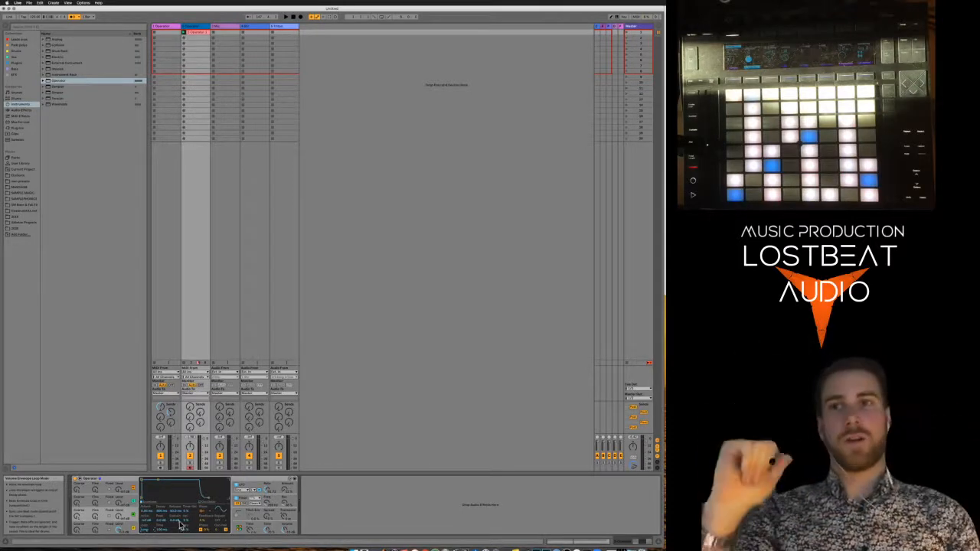
{"action": "left_click", "coordinate": [242, 503]}
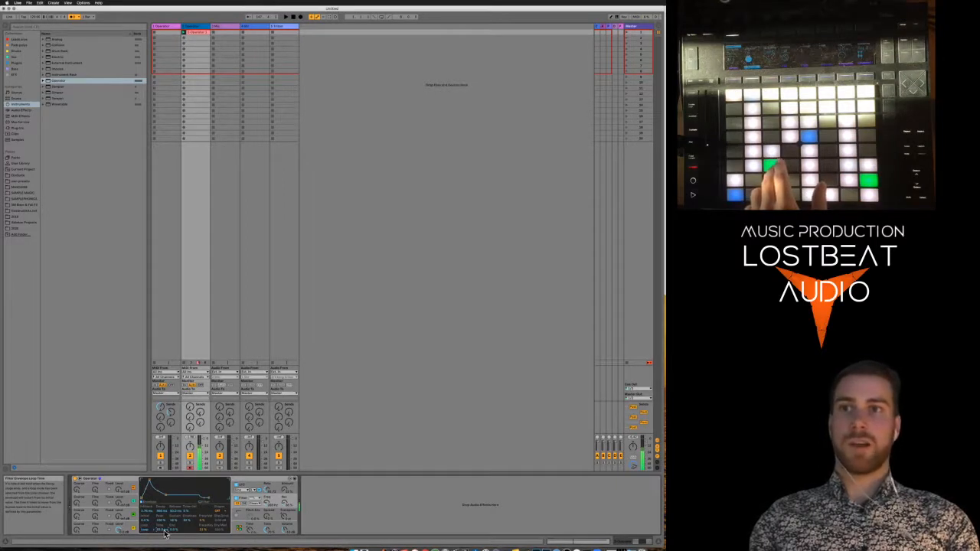
Review the envelope settings of oscillator A, oscillator B and the filter in Operator
{"action": "left_click", "coordinate": [130, 527]}
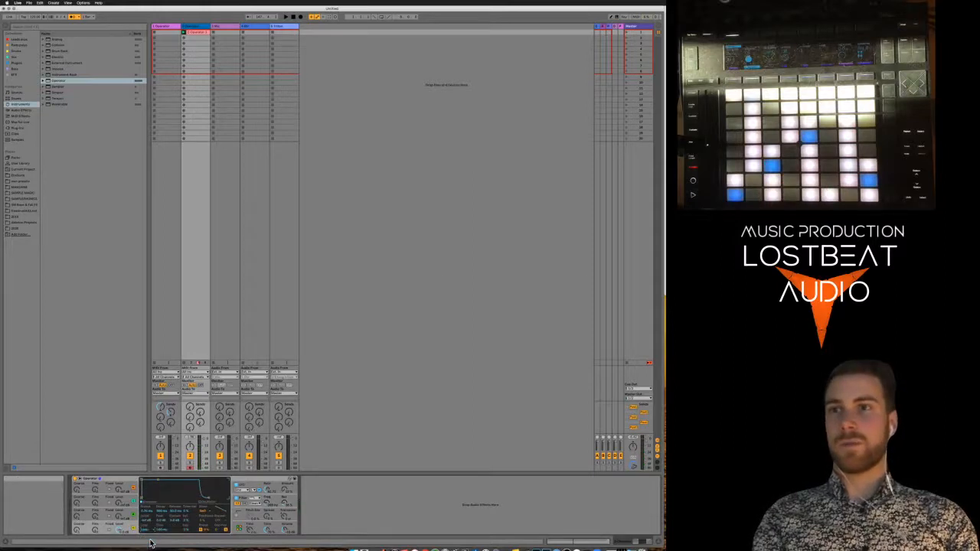
{"action": "left_click", "coordinate": [120, 517]}
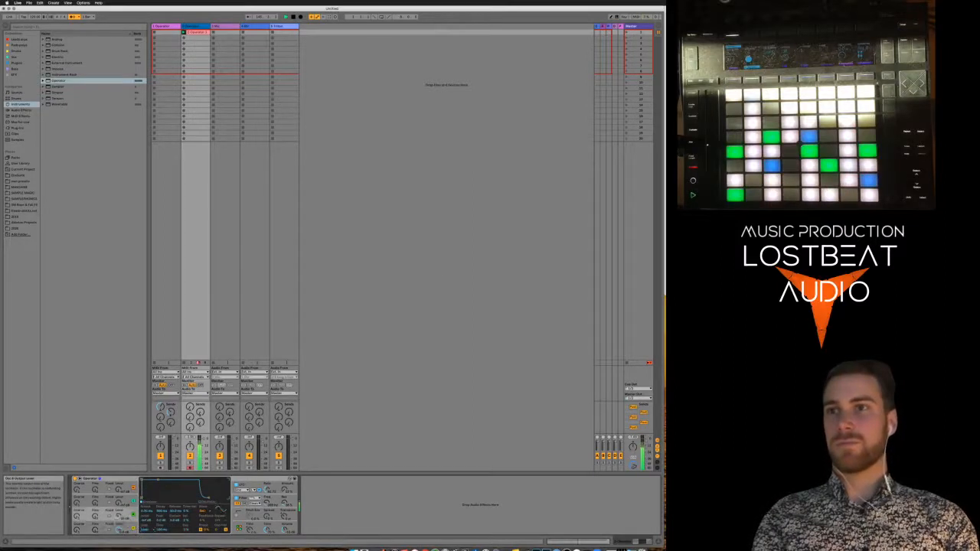
{"action": "left_click", "coordinate": [128, 528]}
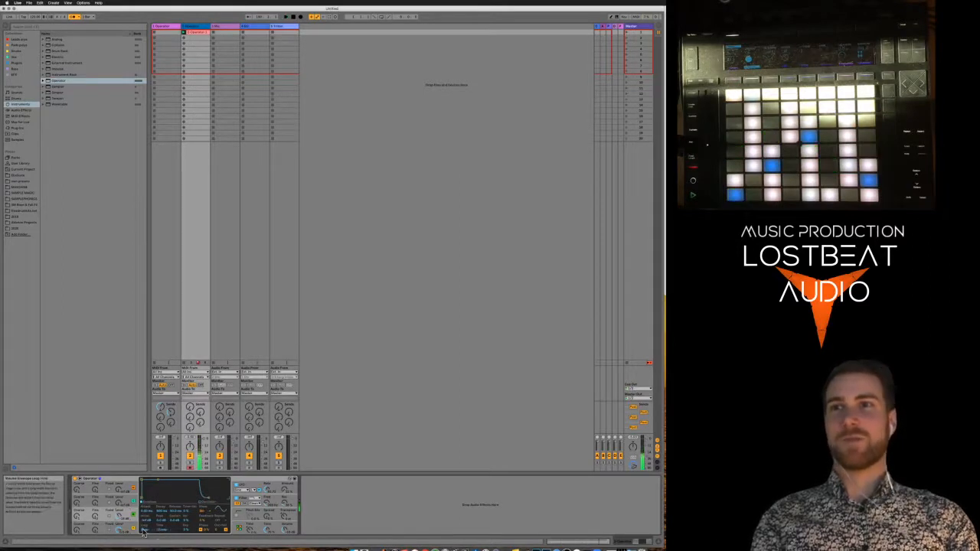
{"action": "left_click", "coordinate": [245, 502]}
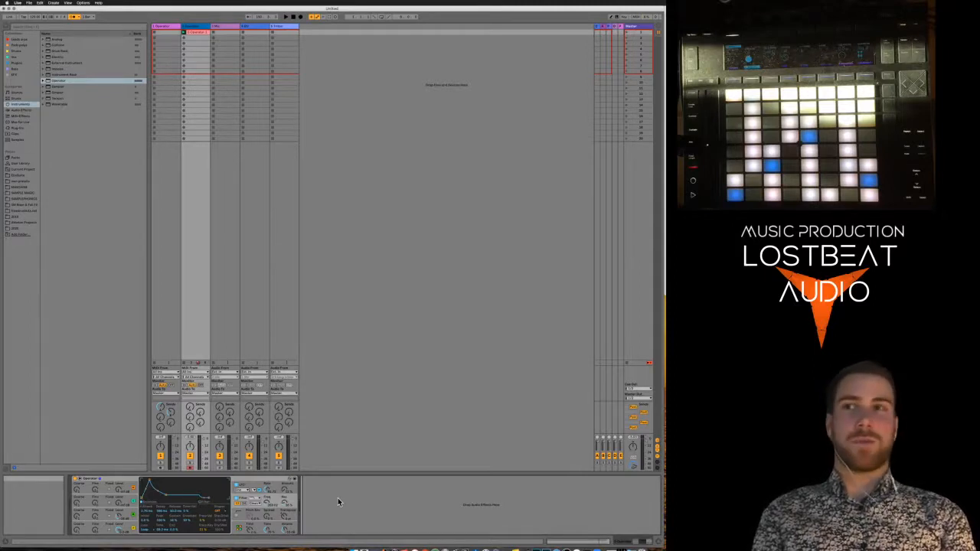
Search the Max for Live devices for "lfo" and add LFO MIDI before Operator, mapped to the filter envelope's loop time
{"action": "left_click", "coordinate": [20, 122]}
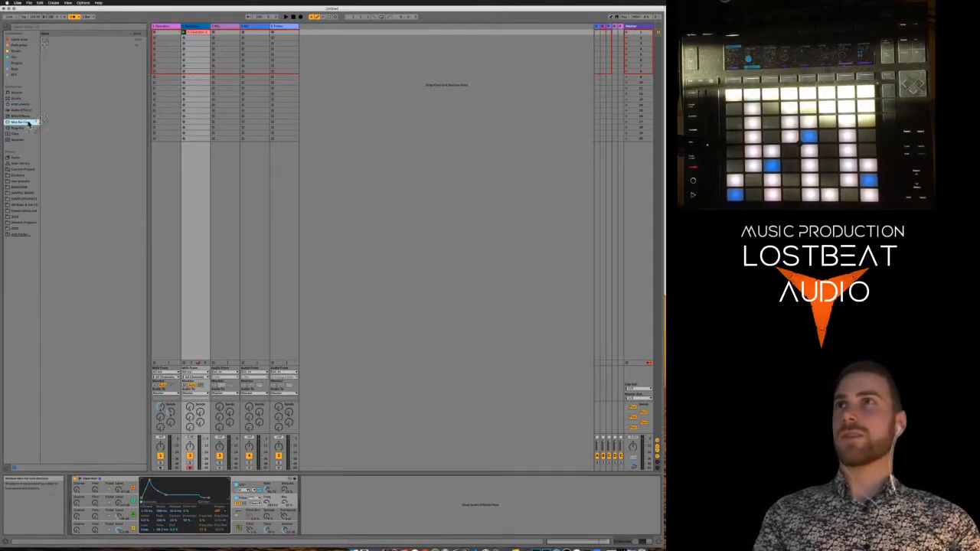
{"action": "left_click", "coordinate": [56, 28]}
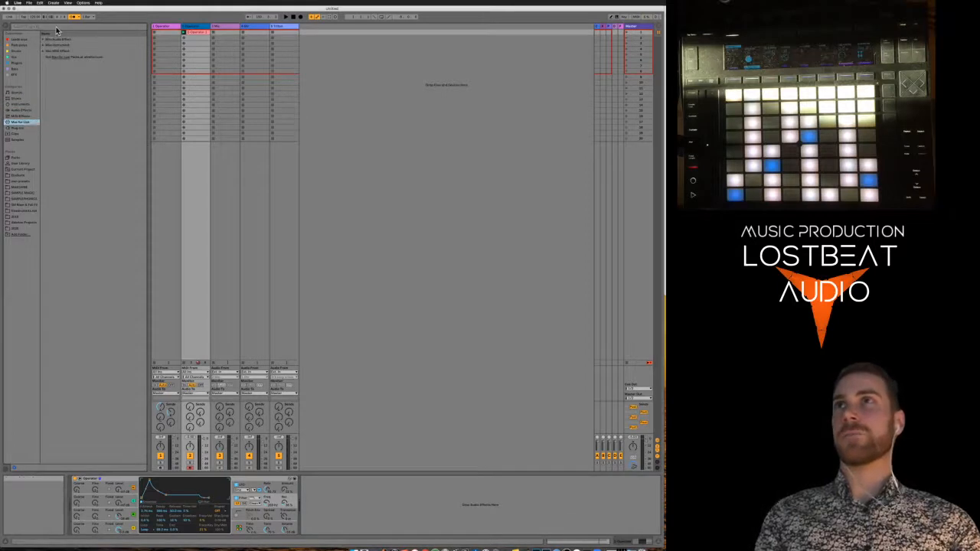
{"action": "type", "text": "lfo"}
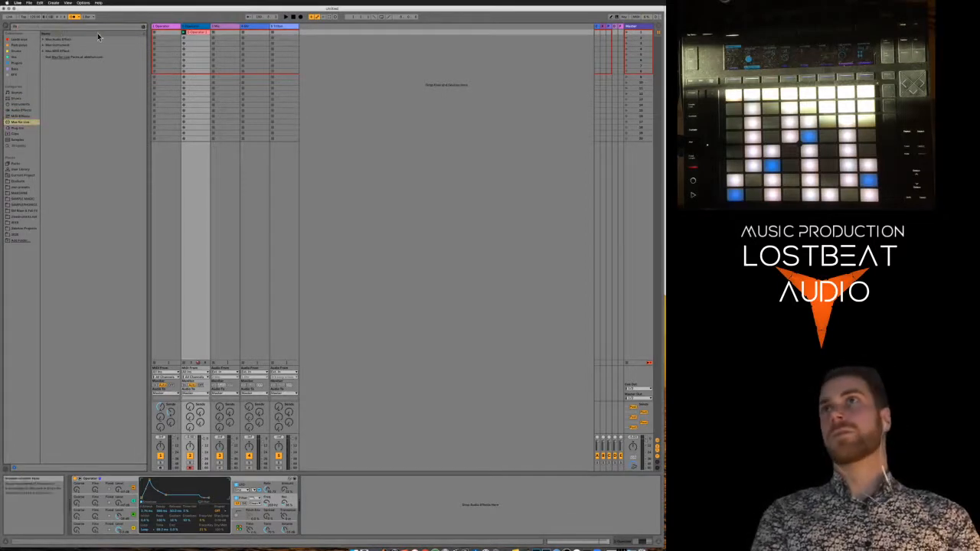
{"action": "left_click", "coordinate": [44, 52]}
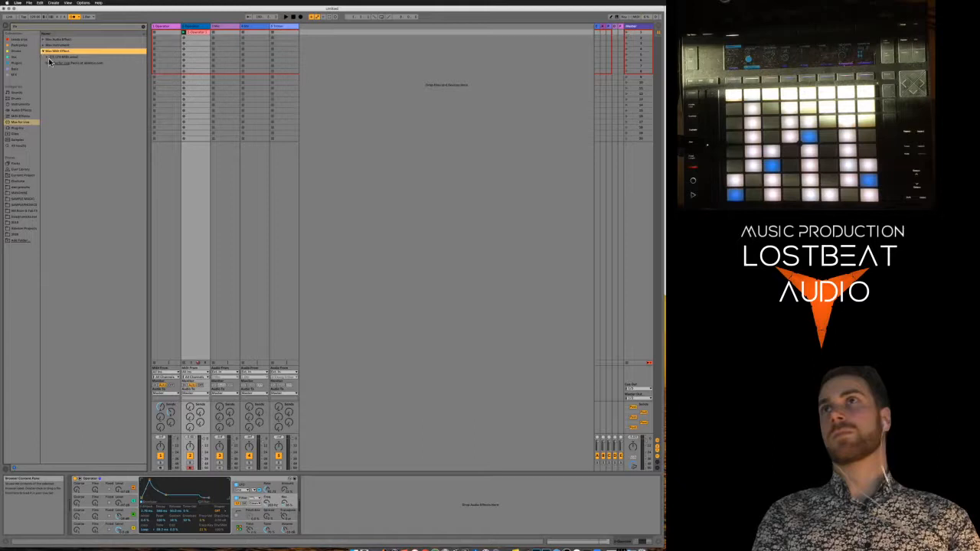
{"action": "left_click", "coordinate": [56, 58]}
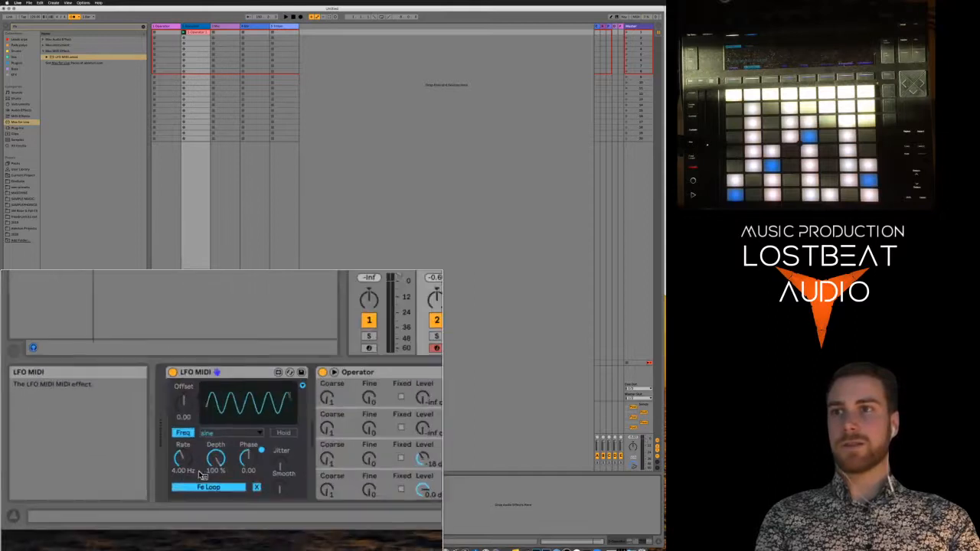
Slow the LFO's rate to 0.24 Hz, lower its offset to -0.43 and play the chord clip
{"action": "left_click_drag", "start_coordinate": [186, 462], "coordinate": [186, 498]}
{"action": "left_click_drag", "start_coordinate": [184, 462], "coordinate": [184, 468]}
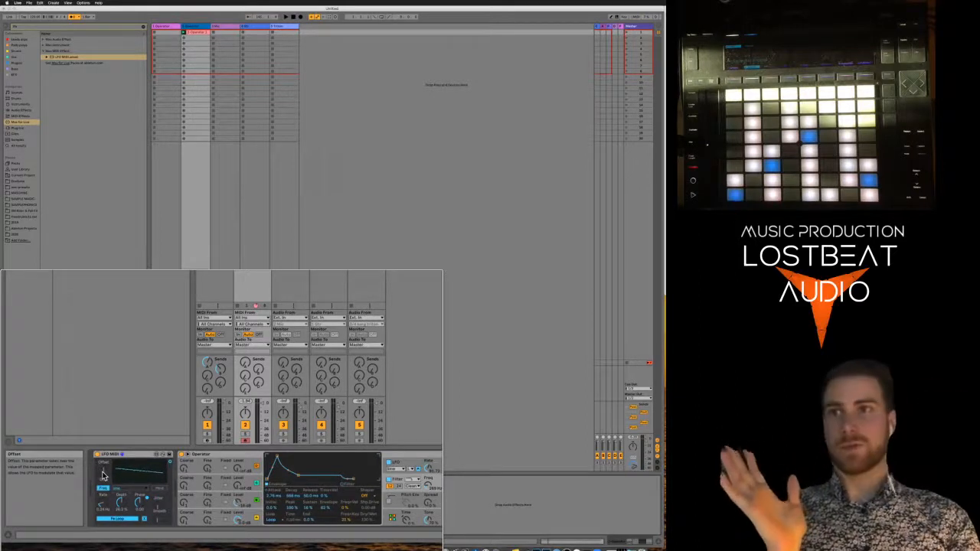
{"action": "left_click_drag", "start_coordinate": [103, 475], "coordinate": [103, 483]}
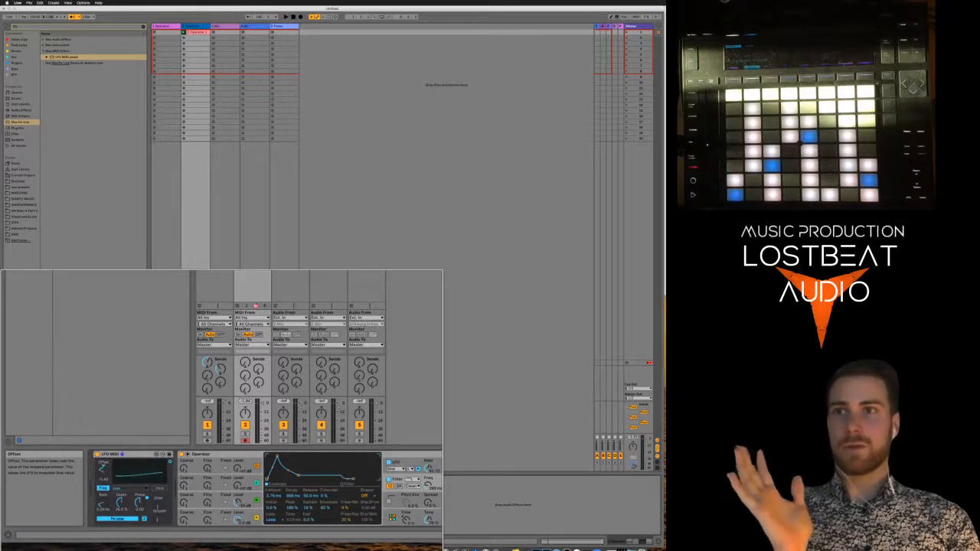
{"action": "key", "text": "space"}
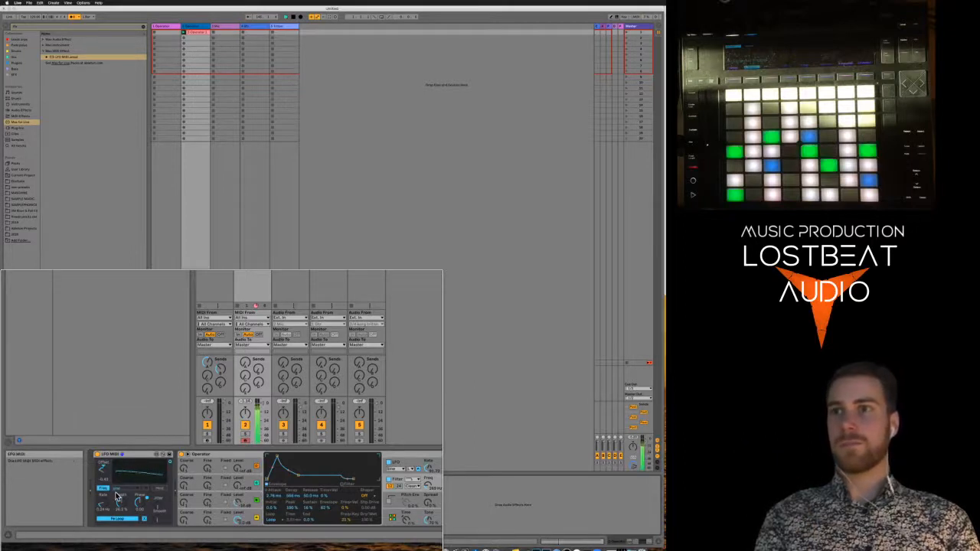
Set the loop mode of the oscillator A and B envelopes to None
{"action": "left_click", "coordinate": [214, 517]}
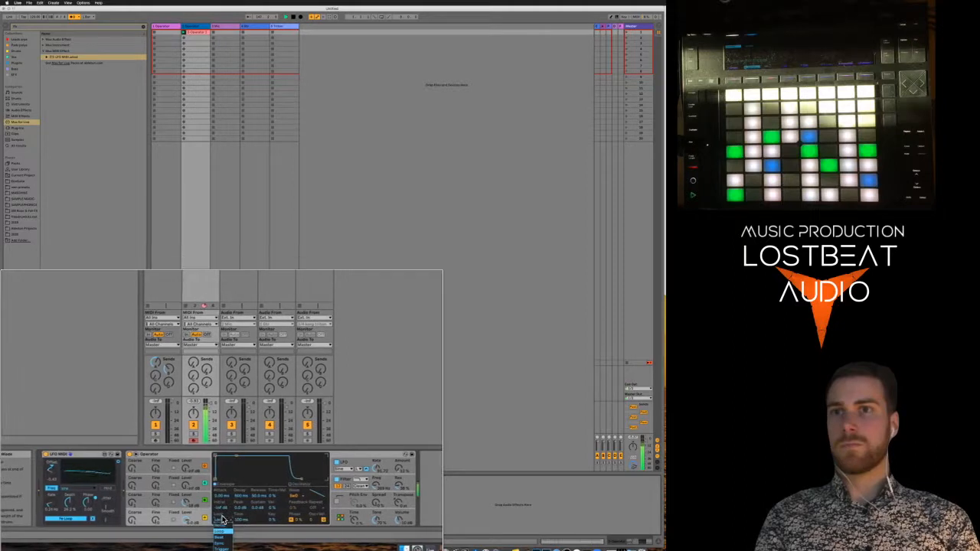
{"action": "left_click", "coordinate": [222, 521]}
{"action": "left_click", "coordinate": [222, 526]}
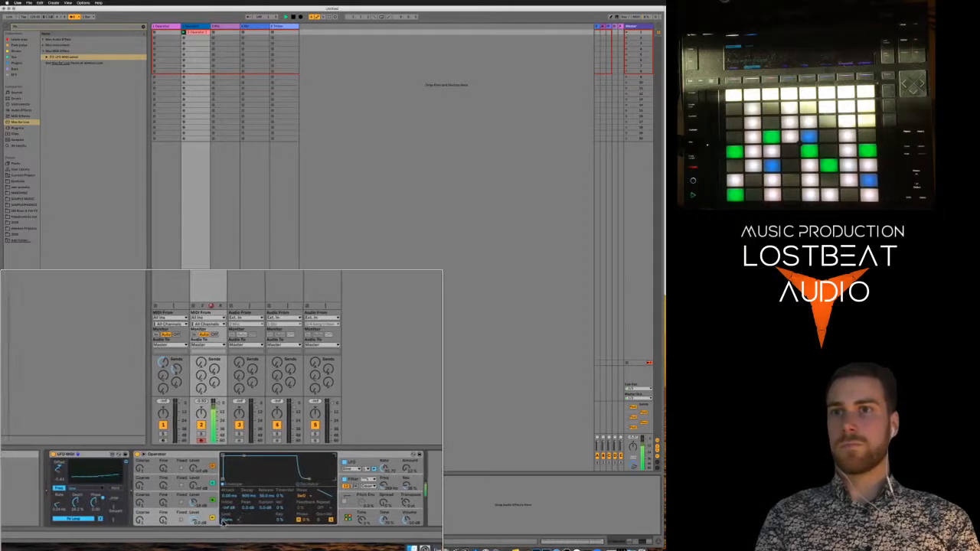
{"action": "left_click", "coordinate": [224, 522]}
{"action": "left_click", "coordinate": [223, 530]}
{"action": "left_click", "coordinate": [223, 522]}
{"action": "left_click", "coordinate": [223, 528]}
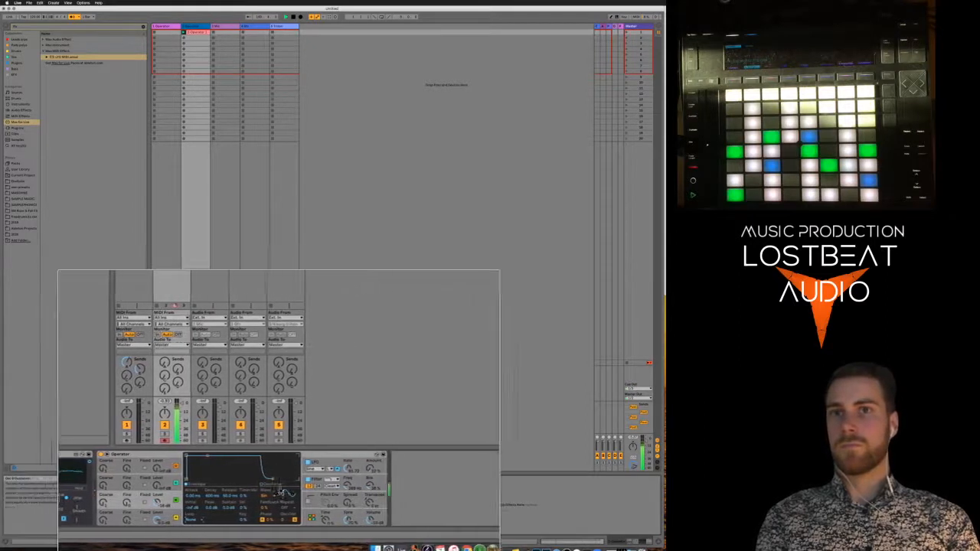
Set the filter envelope's loop mode to Beat and remap the LFO to its repeat rate, with the clip playing
{"action": "left_click", "coordinate": [305, 487]}
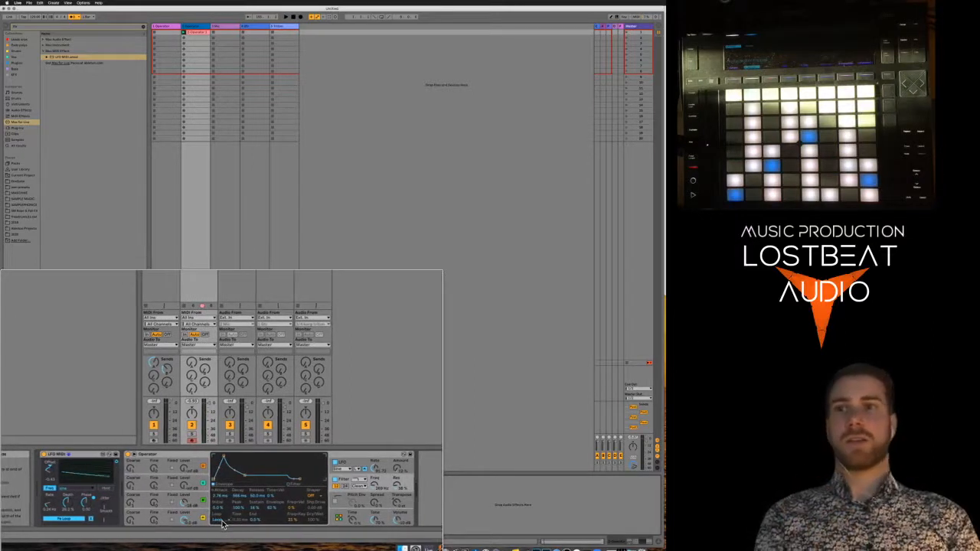
{"action": "left_click", "coordinate": [221, 521]}
{"action": "left_click", "coordinate": [223, 539]}
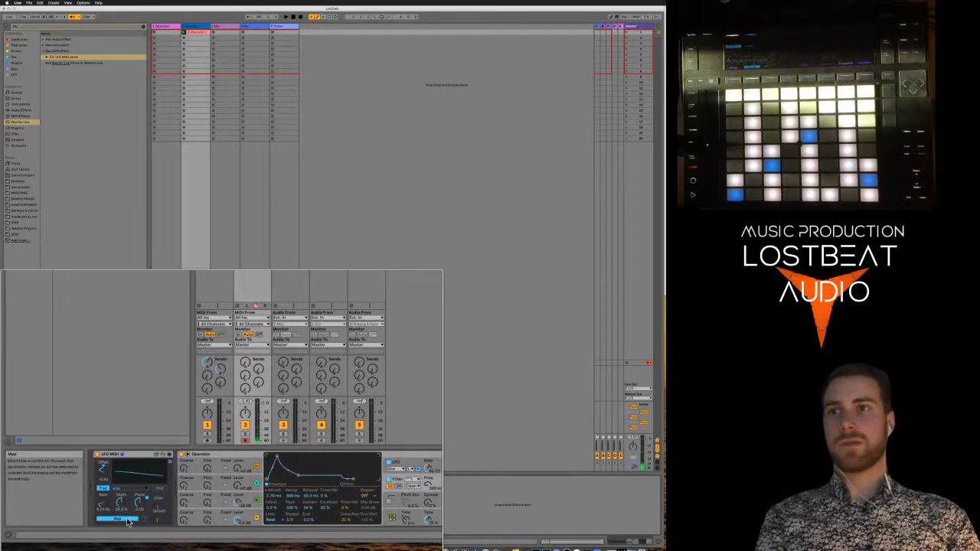
{"action": "left_click", "coordinate": [224, 523]}
{"action": "key", "text": "space"}
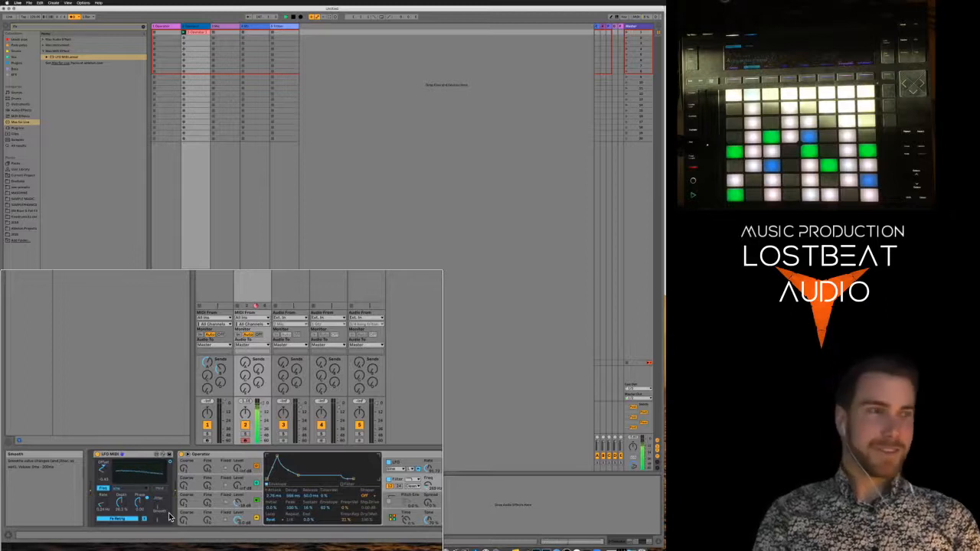
Try the LFO's random waveform with the rate raised to 7.43 Hz and stop playback
{"action": "left_click", "coordinate": [134, 491]}
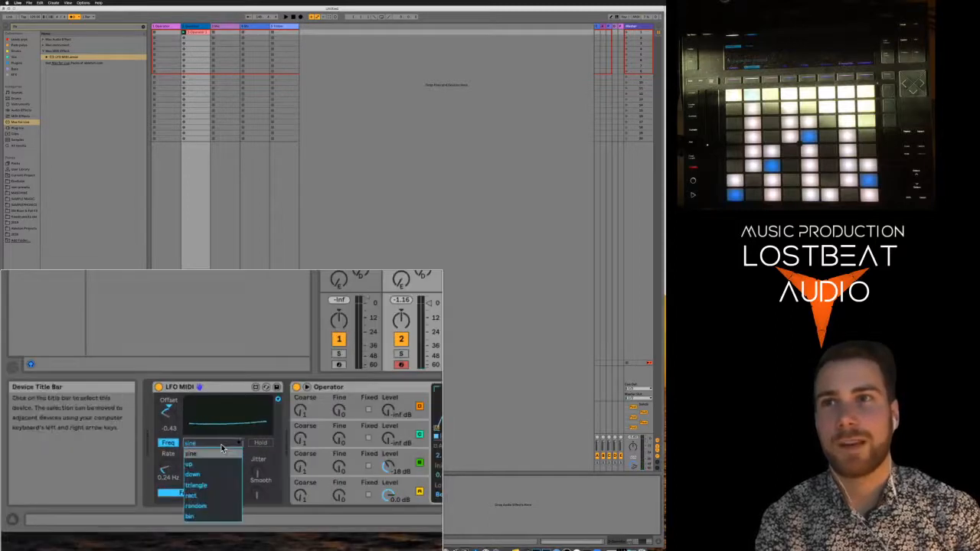
{"action": "left_click", "coordinate": [206, 505]}
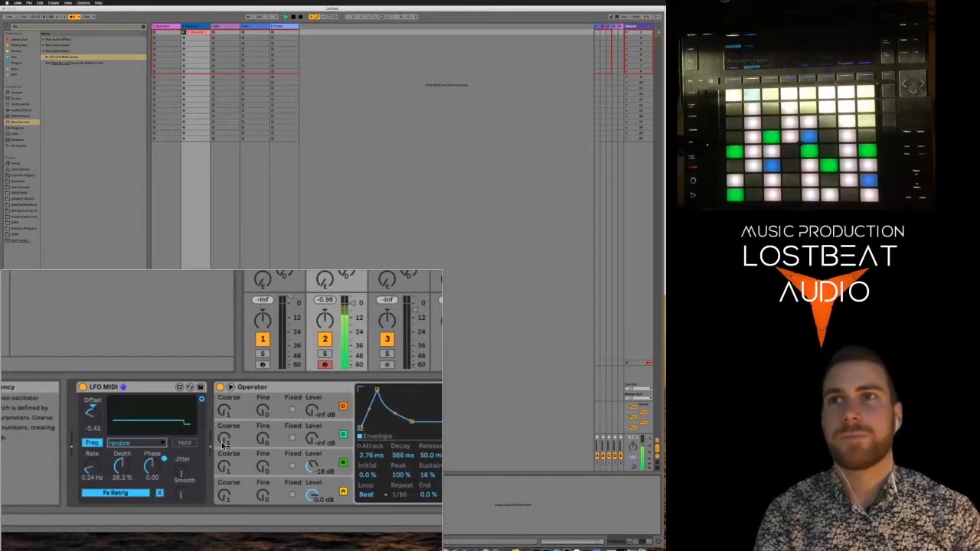
{"action": "left_click_drag", "start_coordinate": [170, 472], "coordinate": [170, 453]}
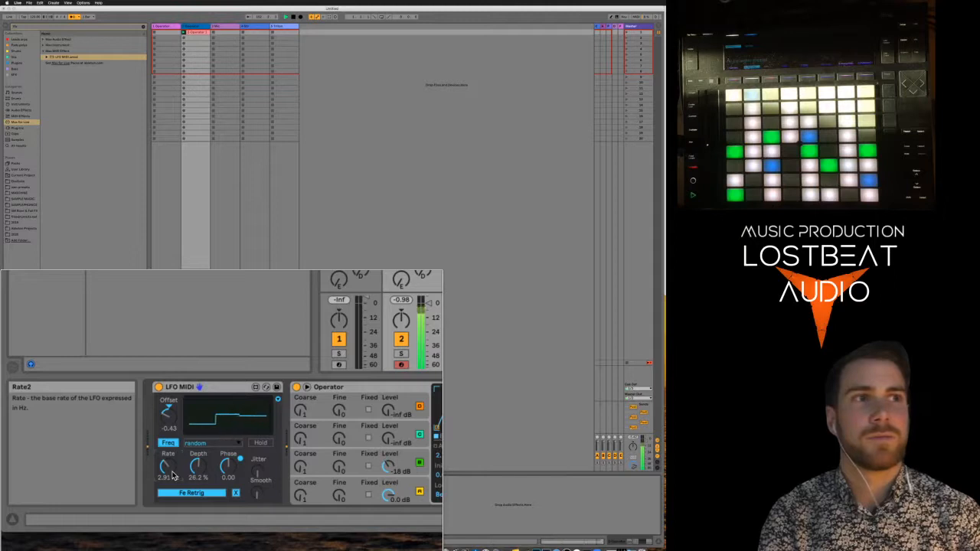
{"action": "left_click_drag", "start_coordinate": [173, 476], "coordinate": [173, 451]}
{"action": "key", "text": "space"}
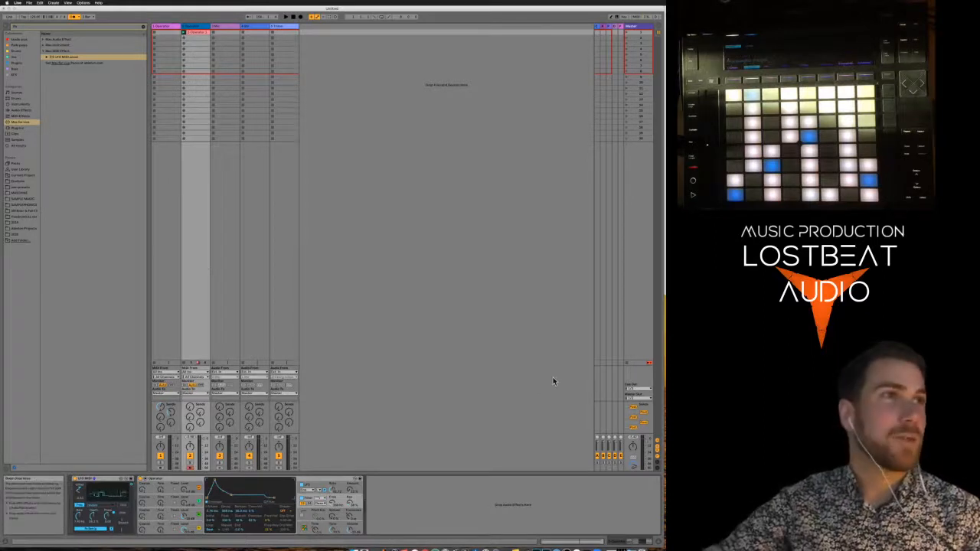
{"action": "key", "text": "super+Tab"}
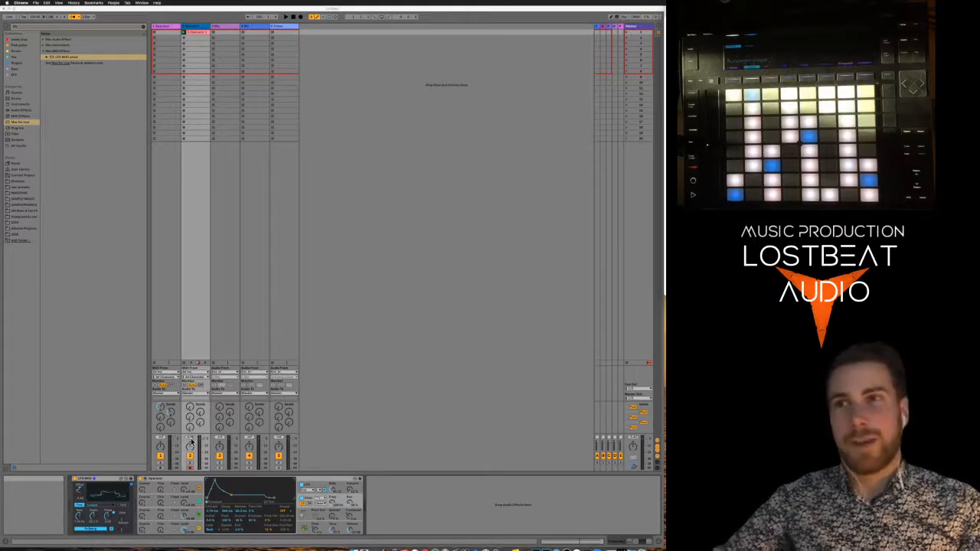
{"action": "left_click", "coordinate": [106, 482]}
{"action": "left_click", "coordinate": [106, 480]}
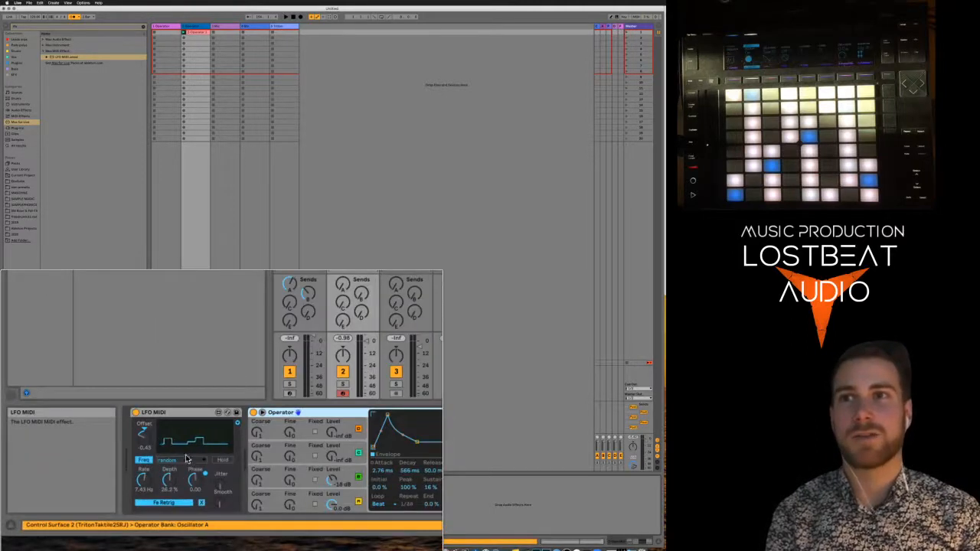
Set the waveform of the LFO MIDI device to sine
{"action": "left_click", "coordinate": [184, 460]}
{"action": "left_click", "coordinate": [185, 462]}
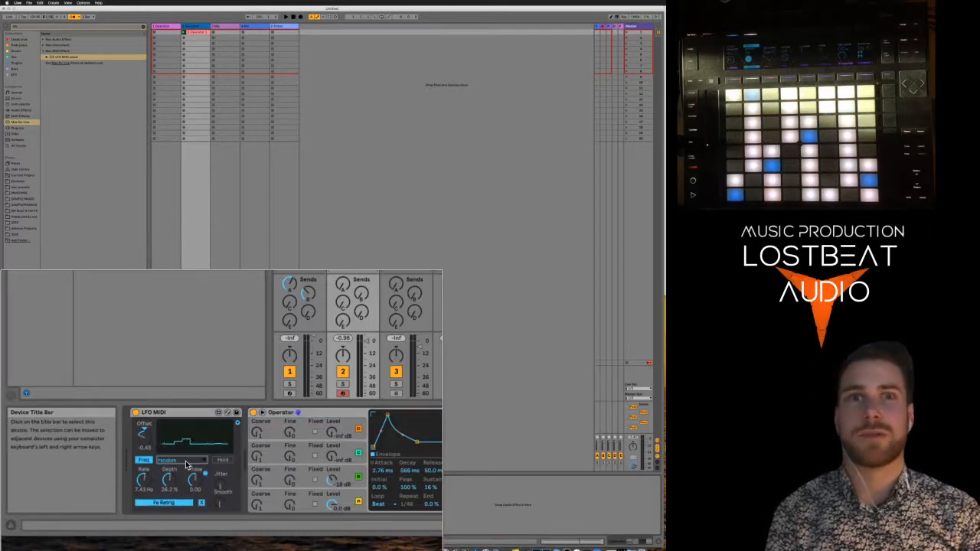
{"action": "left_click", "coordinate": [185, 461]}
{"action": "left_click", "coordinate": [184, 468]}
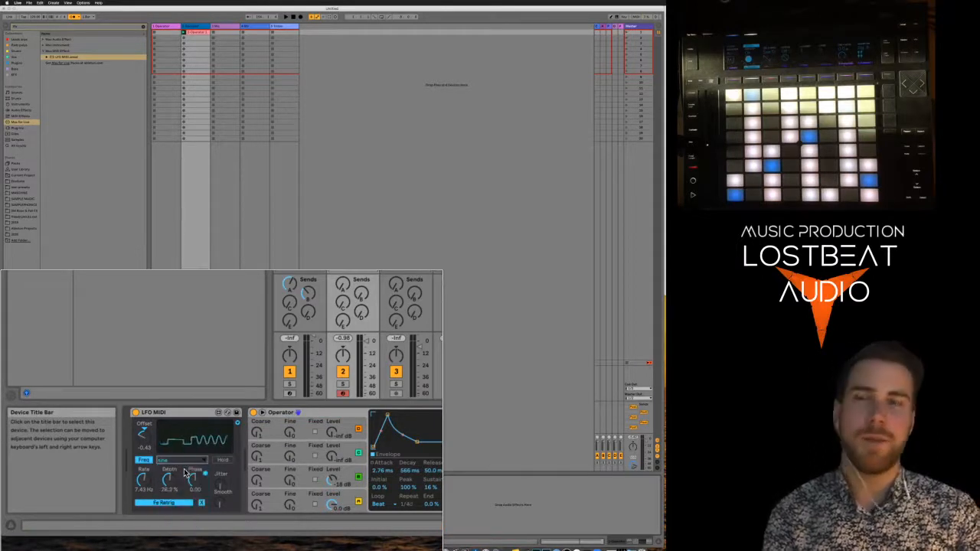
Slow the LFO's rate to 0.02 Hz and lower its offset slightly during playback
{"action": "left_click_drag", "start_coordinate": [142, 477], "coordinate": [144, 498]}
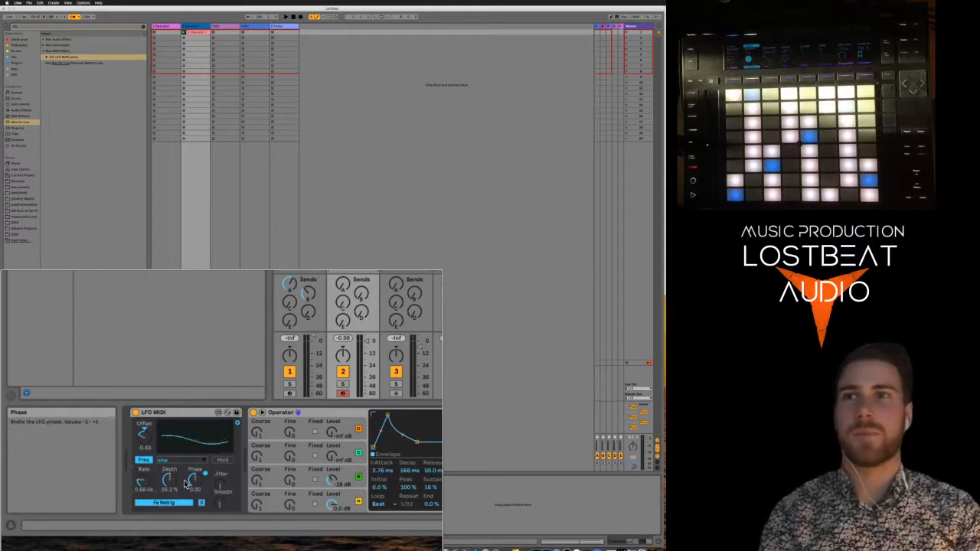
{"action": "left_click_drag", "start_coordinate": [140, 483], "coordinate": [140, 505]}
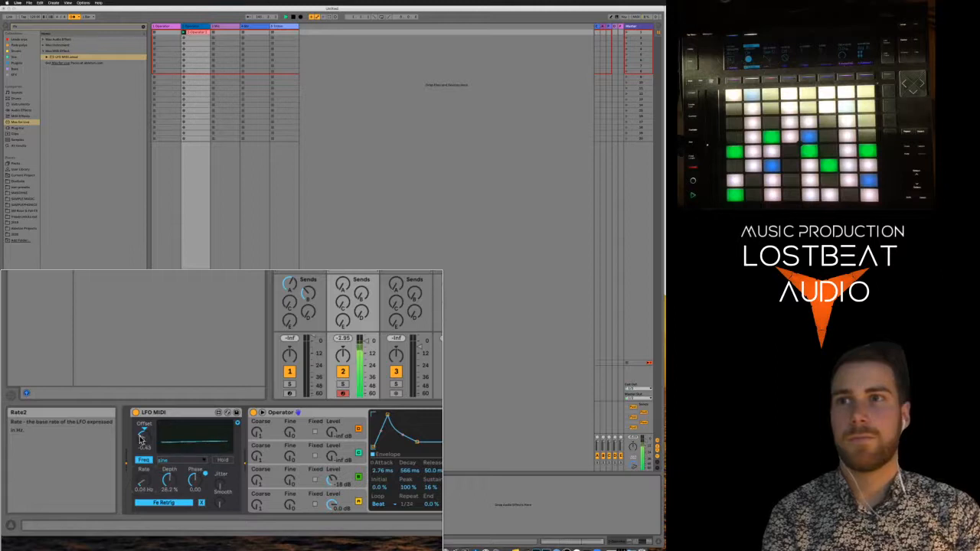
{"action": "left_click_drag", "start_coordinate": [142, 481], "coordinate": [143, 485]}
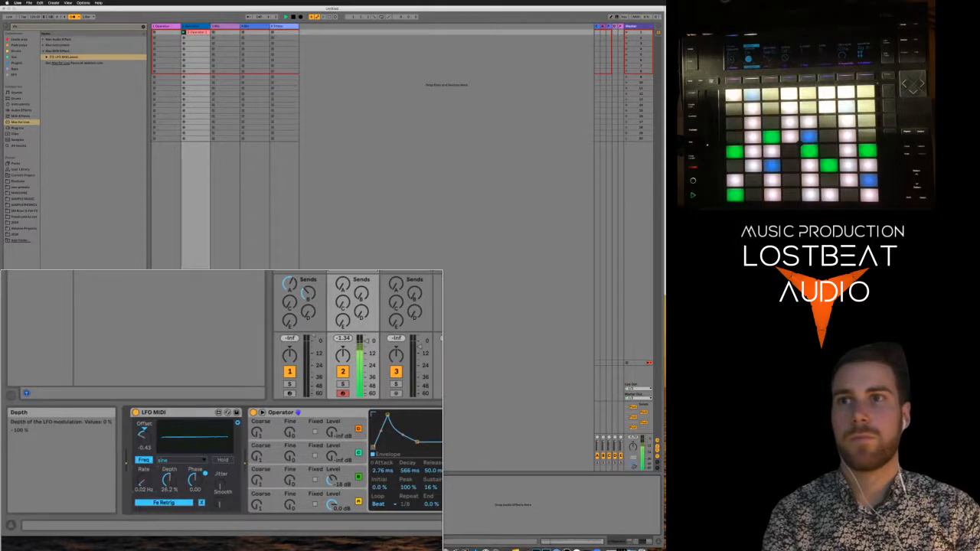
{"action": "left_click_drag", "start_coordinate": [142, 434], "coordinate": [143, 440]}
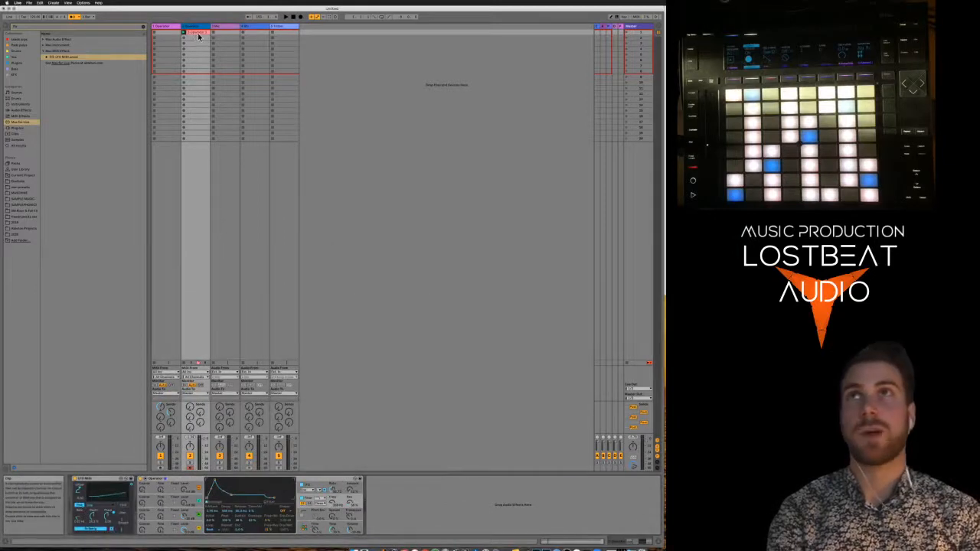
Switch to the Arrangement View and place the insertion marker on the second Operator track
{"action": "key", "text": "Tab"}
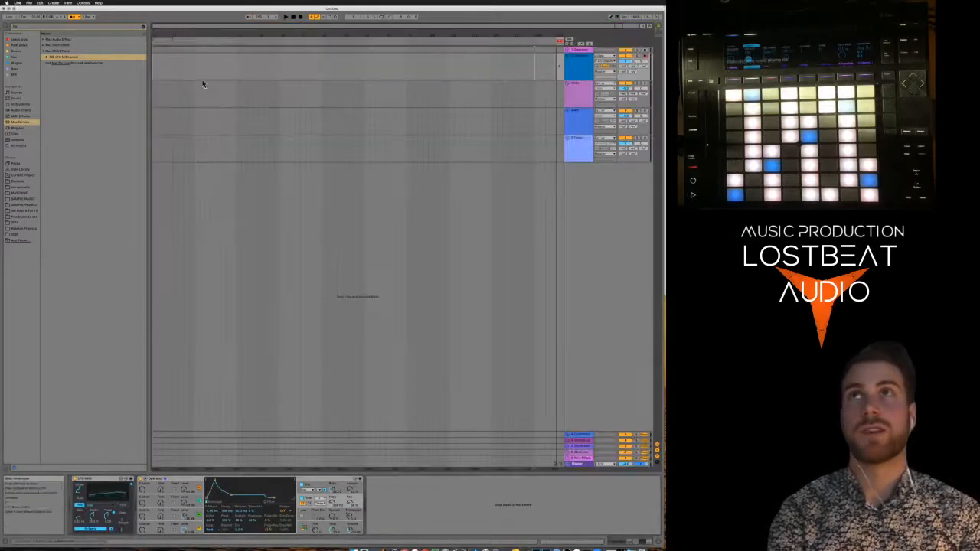
{"action": "left_click", "coordinate": [481, 75]}
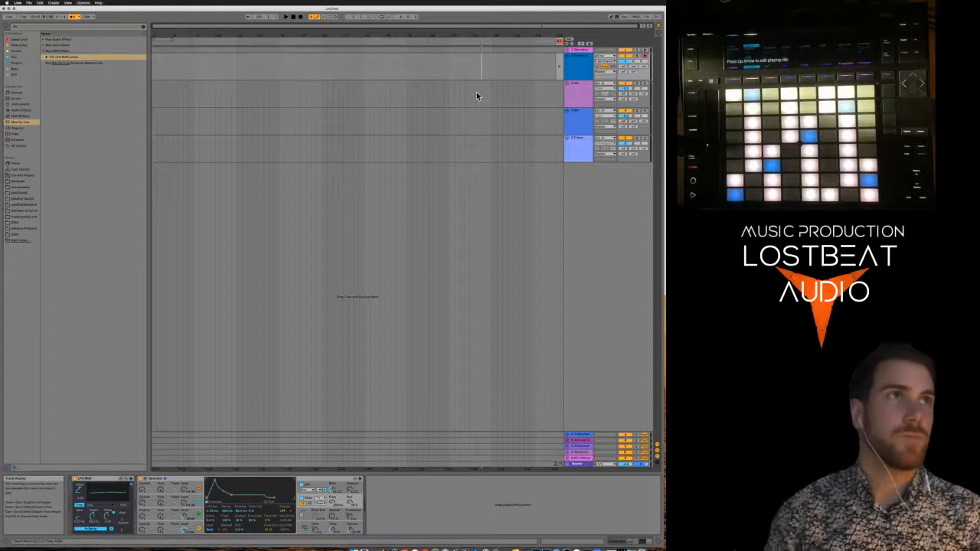
{"action": "key", "text": "super+Tab"}
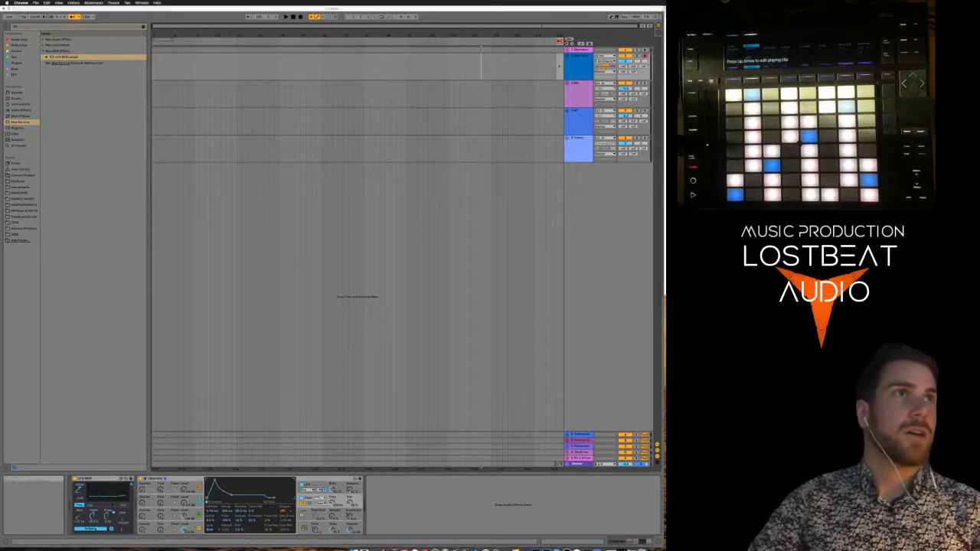
{"action": "key", "text": "super+Tab"}
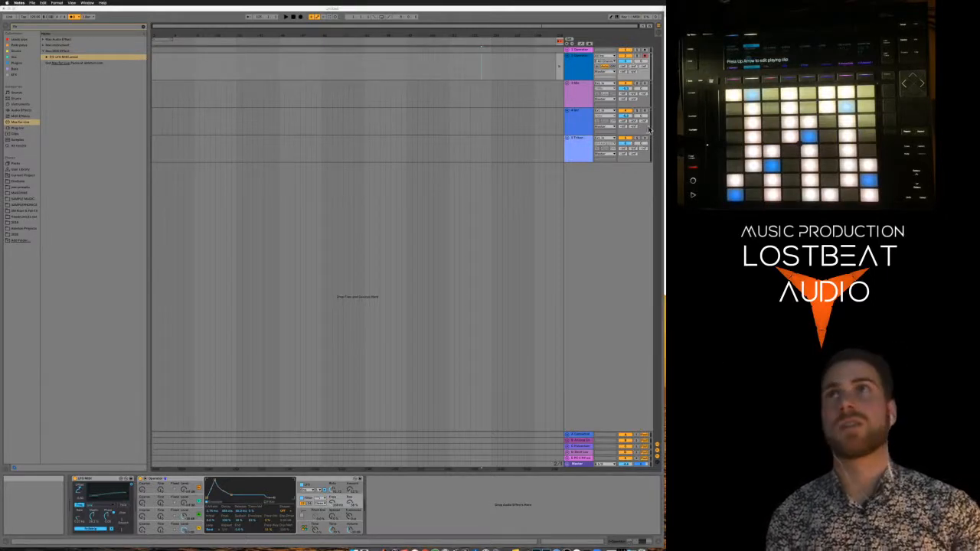
{"action": "left_click", "coordinate": [143, 30]}
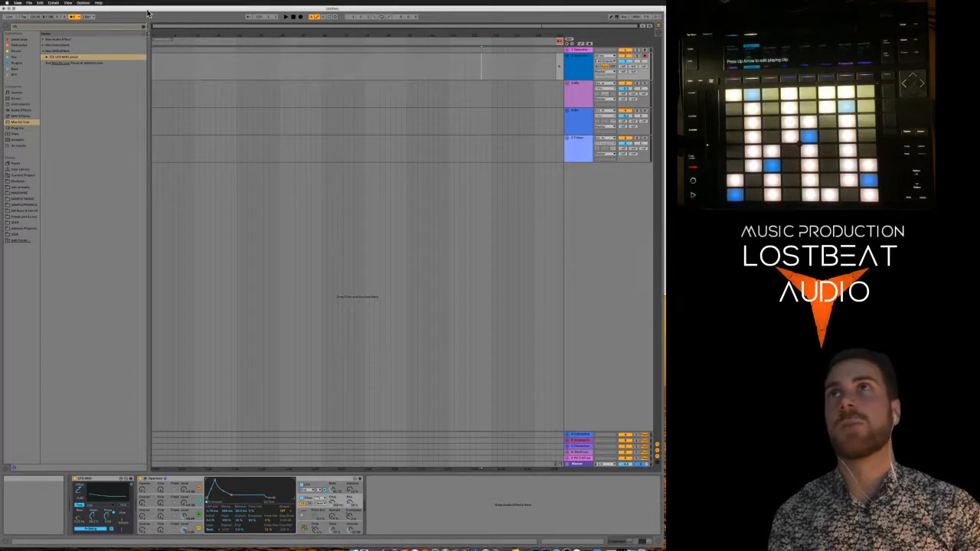
Clear the browser search and open the drums folder inside the instruments folder of the own presets place
{"action": "left_click", "coordinate": [143, 29]}
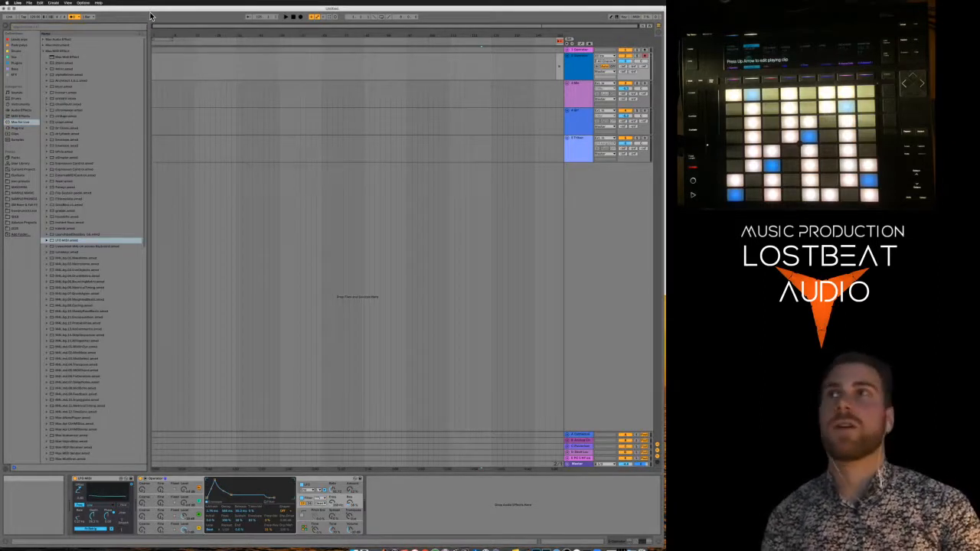
{"action": "left_click", "coordinate": [43, 52]}
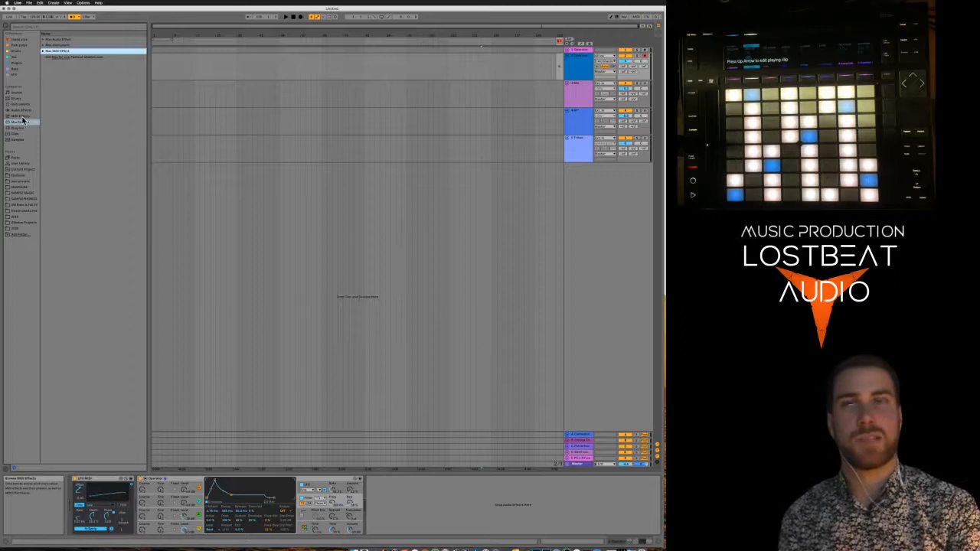
{"action": "left_click", "coordinate": [19, 181]}
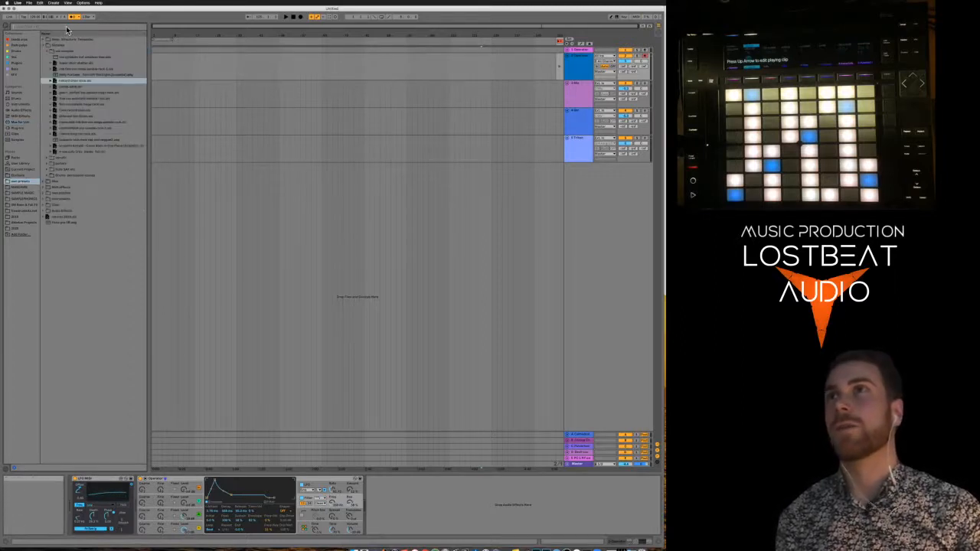
{"action": "left_click", "coordinate": [46, 52]}
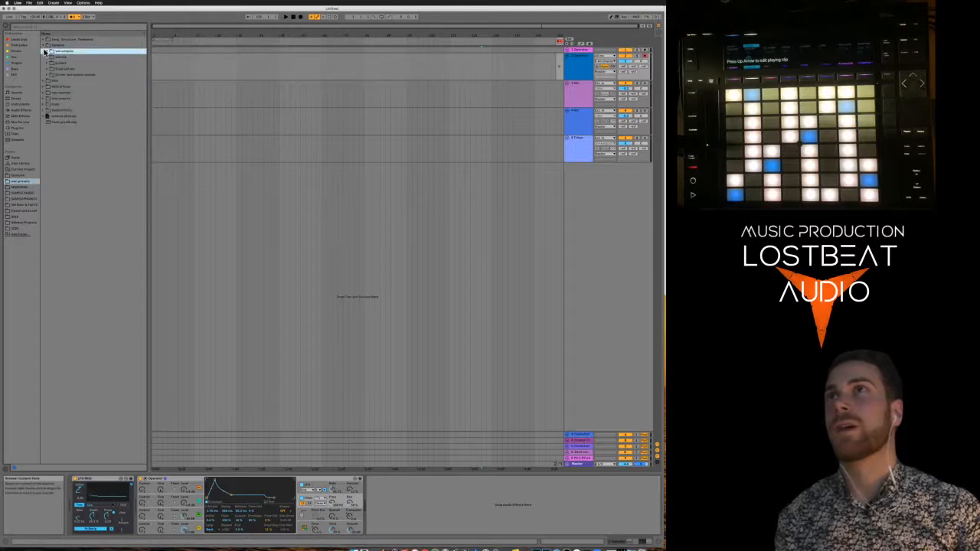
{"action": "left_click", "coordinate": [43, 100]}
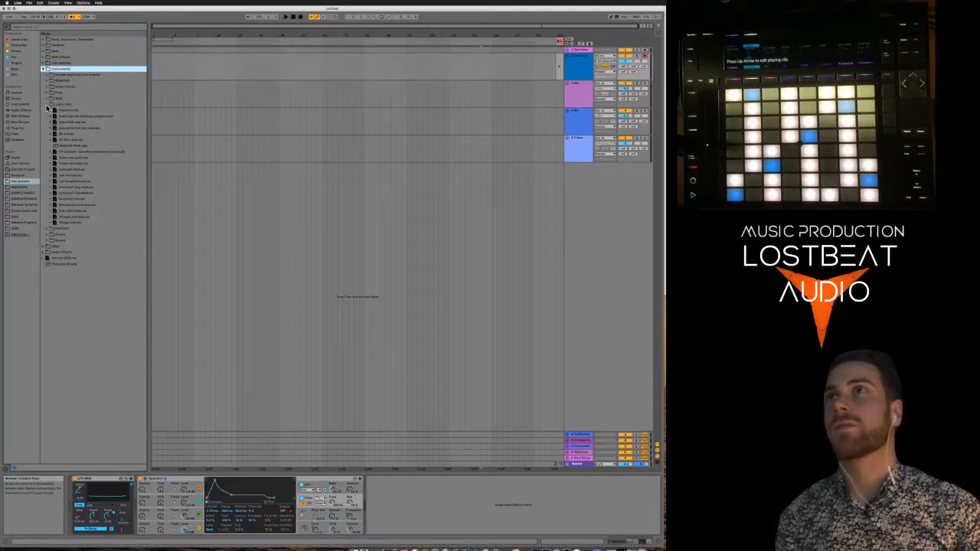
{"action": "left_click", "coordinate": [47, 104]}
{"action": "left_click", "coordinate": [47, 116]}
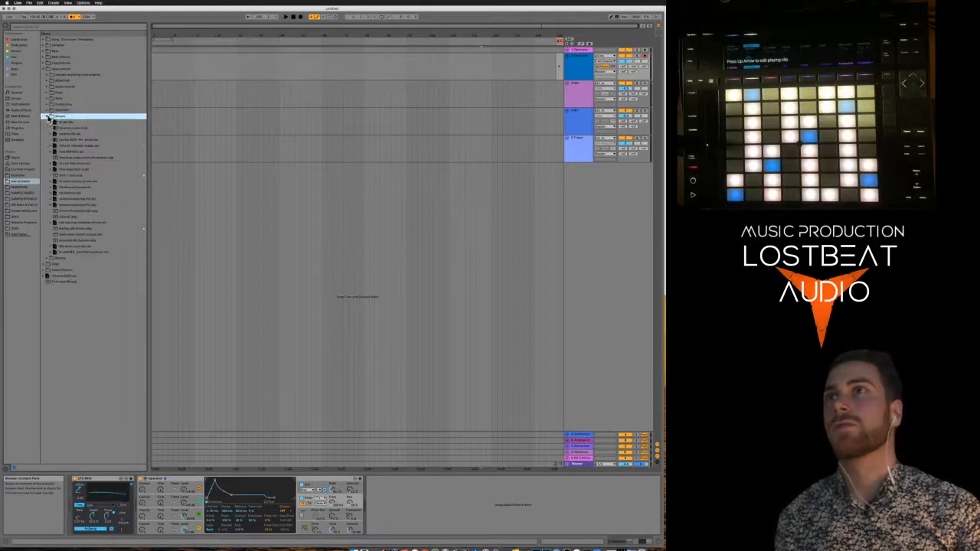
Load the saved drum set from the drums folder into the empty arrangement area below the existing tracks
{"action": "left_click", "coordinate": [73, 164]}
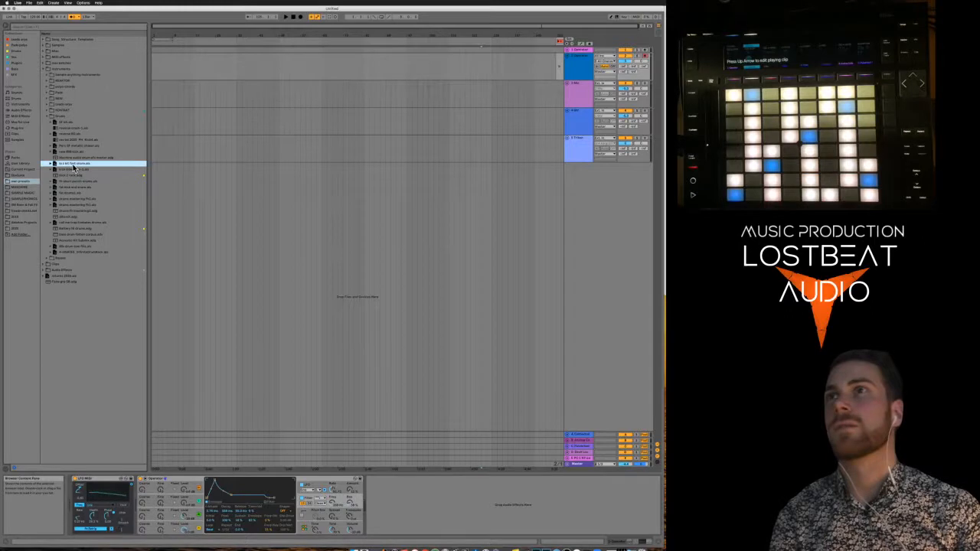
{"action": "left_click", "coordinate": [73, 222]}
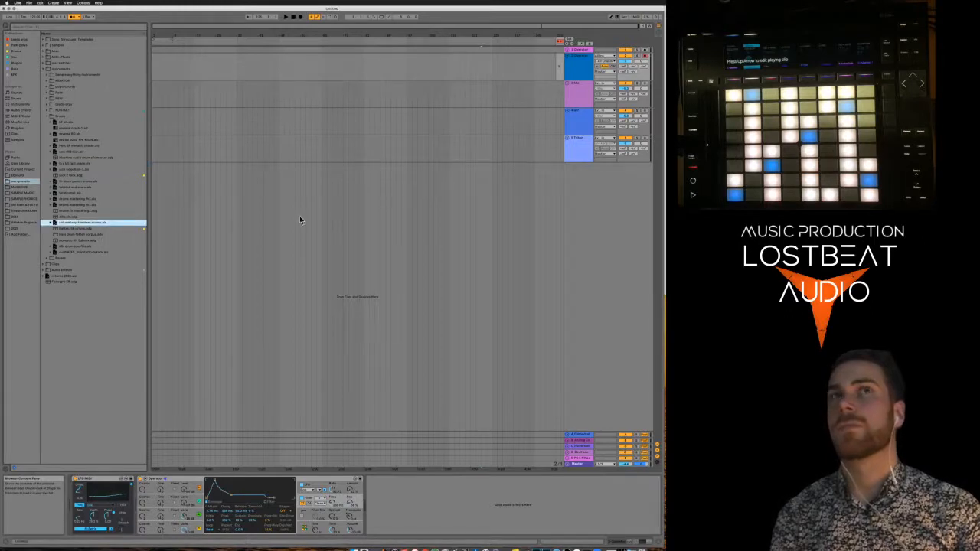
{"action": "left_click_drag", "start_coordinate": [371, 179], "coordinate": [354, 186]}
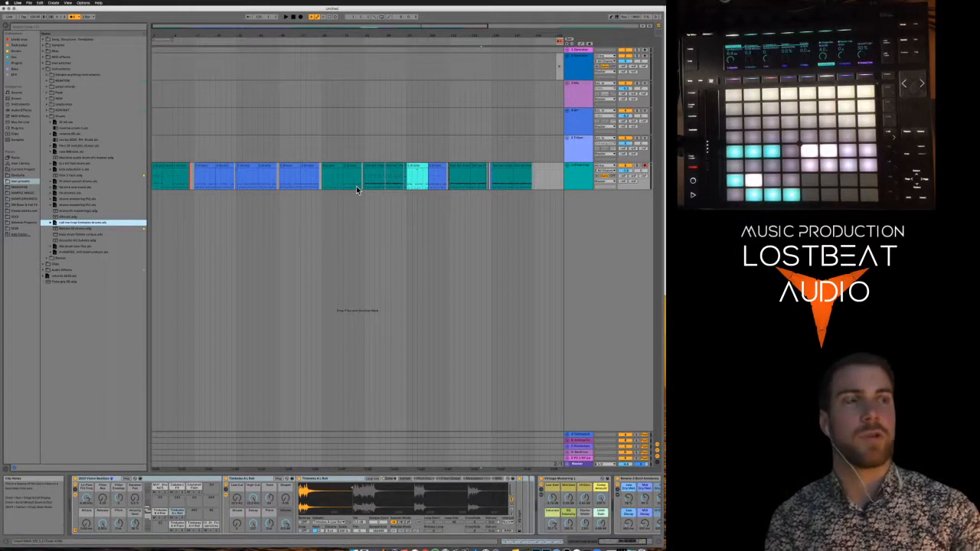
Examine the loaded track's MIDI clips together with its Drum Rack
{"action": "left_click", "coordinate": [456, 168]}
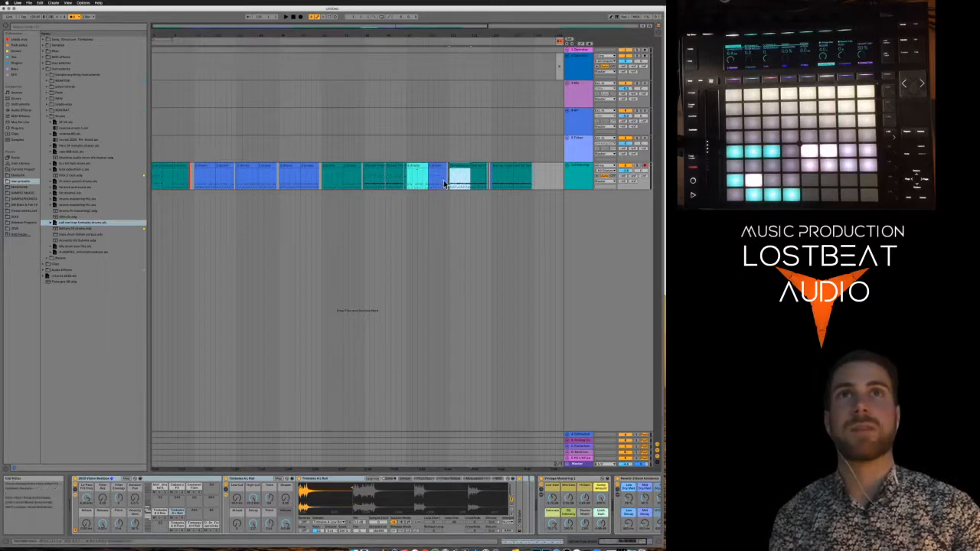
{"action": "left_click", "coordinate": [394, 167]}
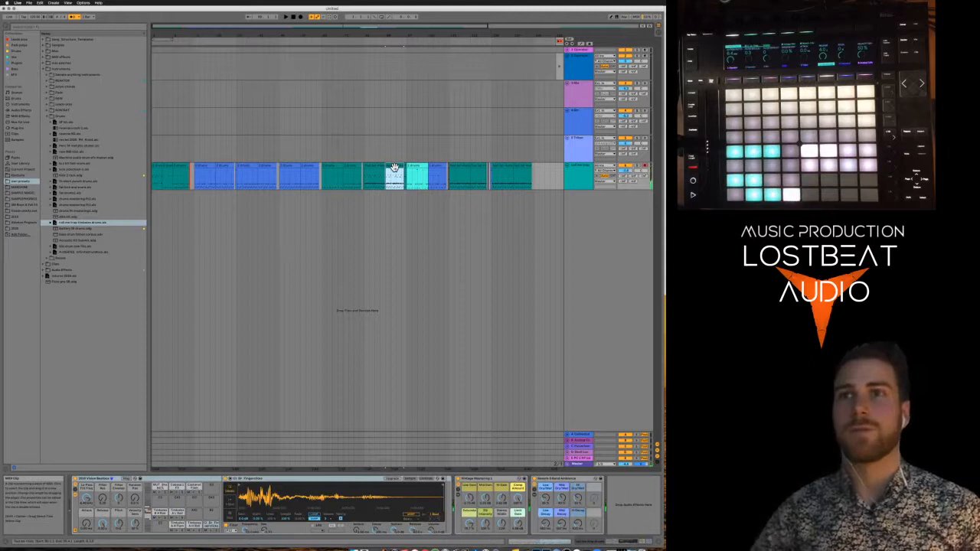
{"action": "left_click", "coordinate": [173, 480]}
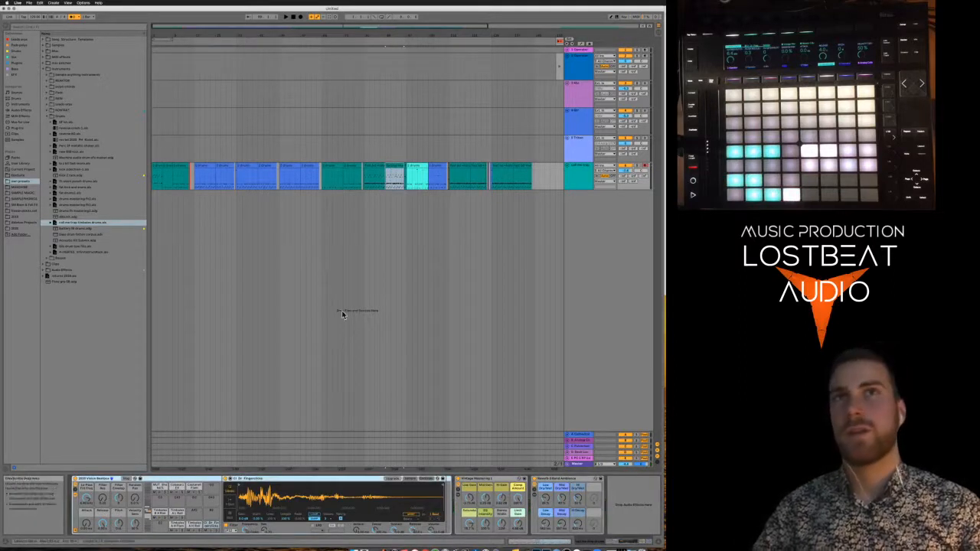
{"action": "left_click", "coordinate": [325, 178]}
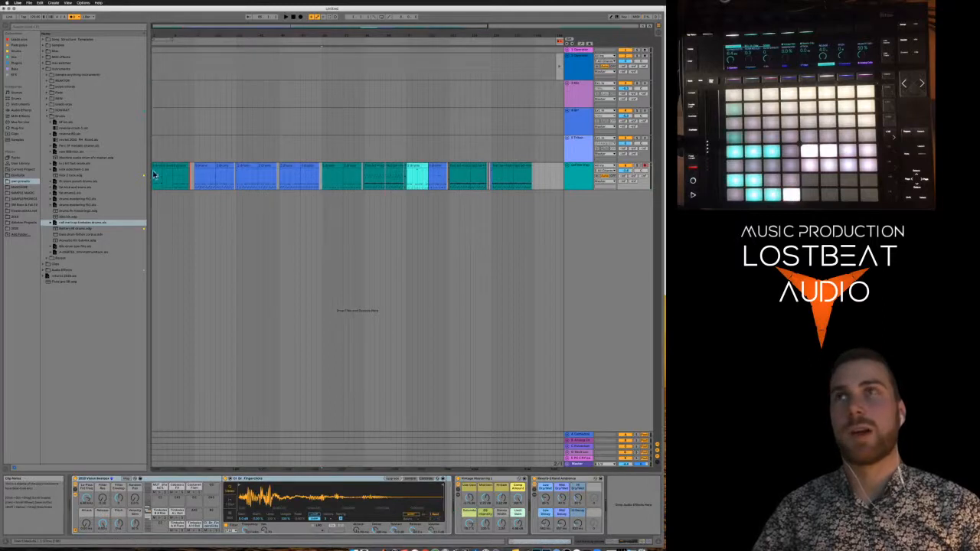
Browse the installed Packs and examine the kits in the Drums folder of Latin Percussion
{"action": "left_click", "coordinate": [12, 134]}
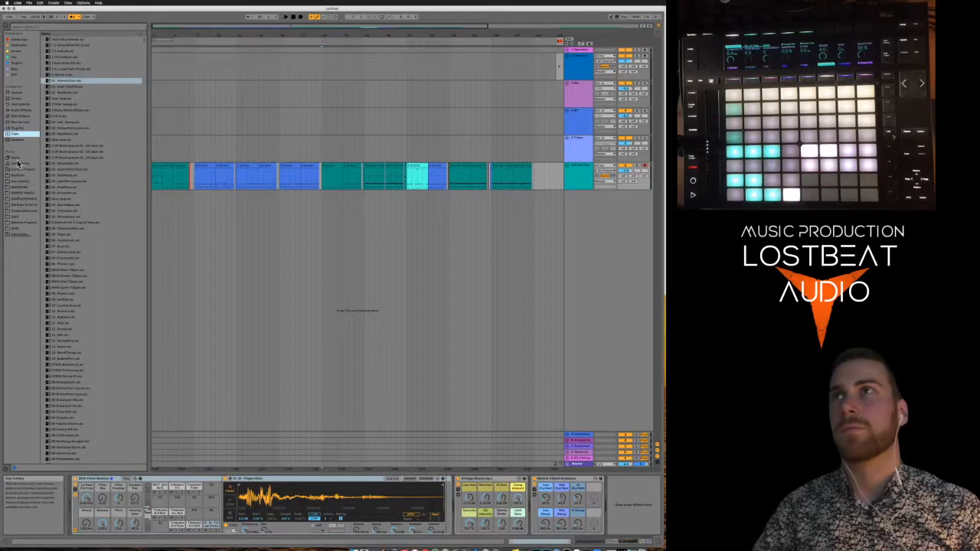
{"action": "left_click", "coordinate": [17, 159]}
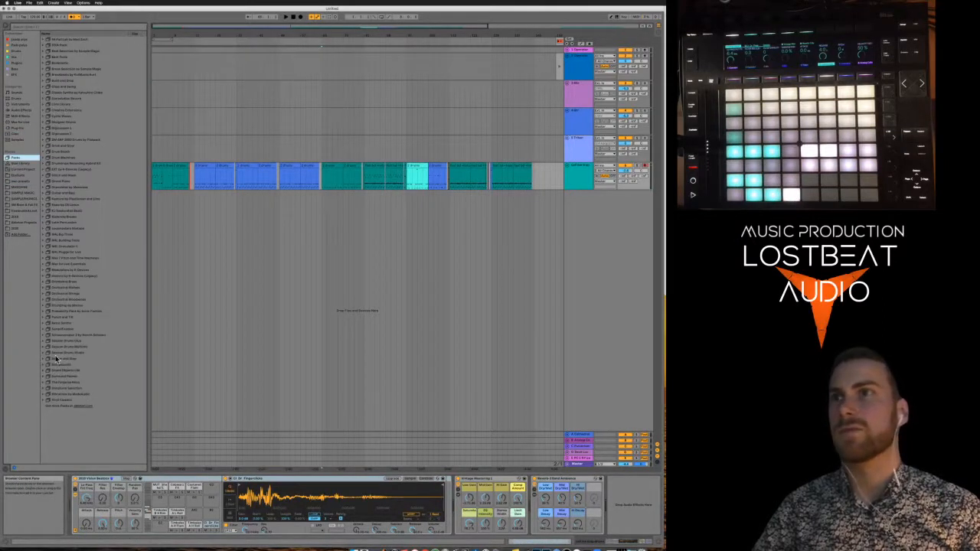
{"action": "left_click", "coordinate": [60, 223]}
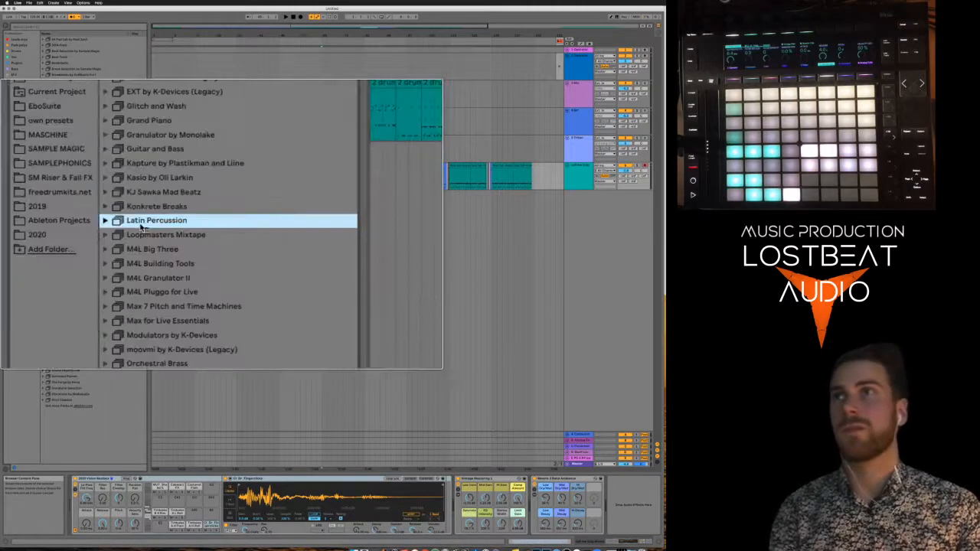
{"action": "left_click", "coordinate": [106, 221]}
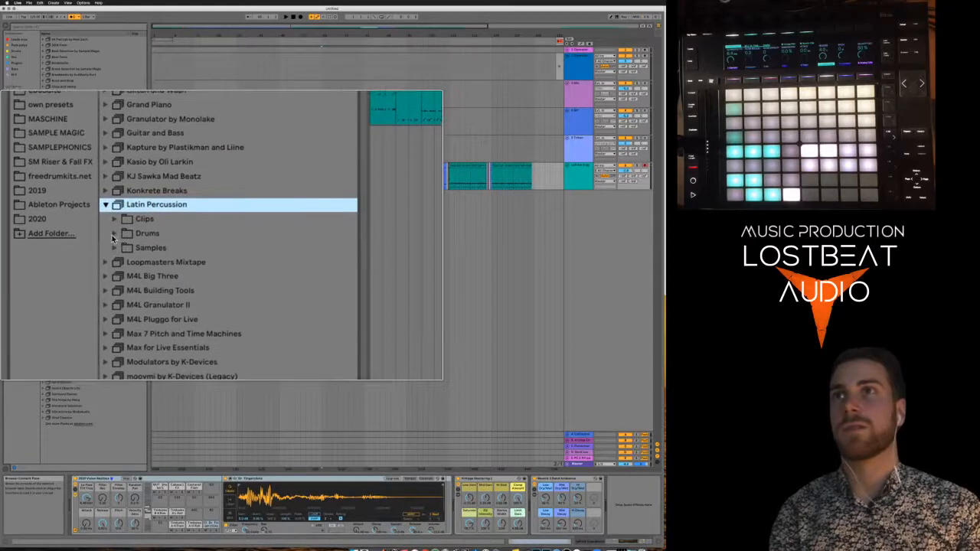
{"action": "left_click", "coordinate": [114, 249]}
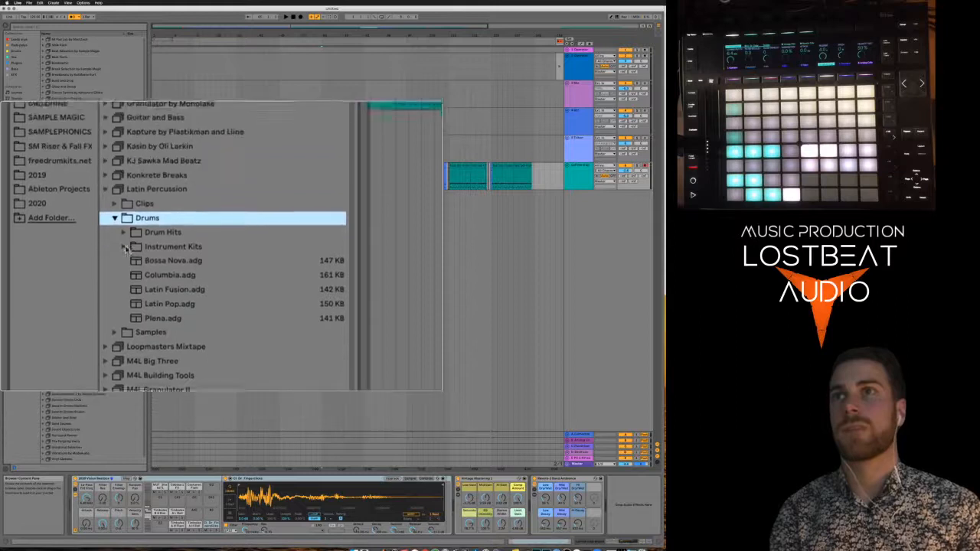
{"action": "left_click", "coordinate": [115, 236]}
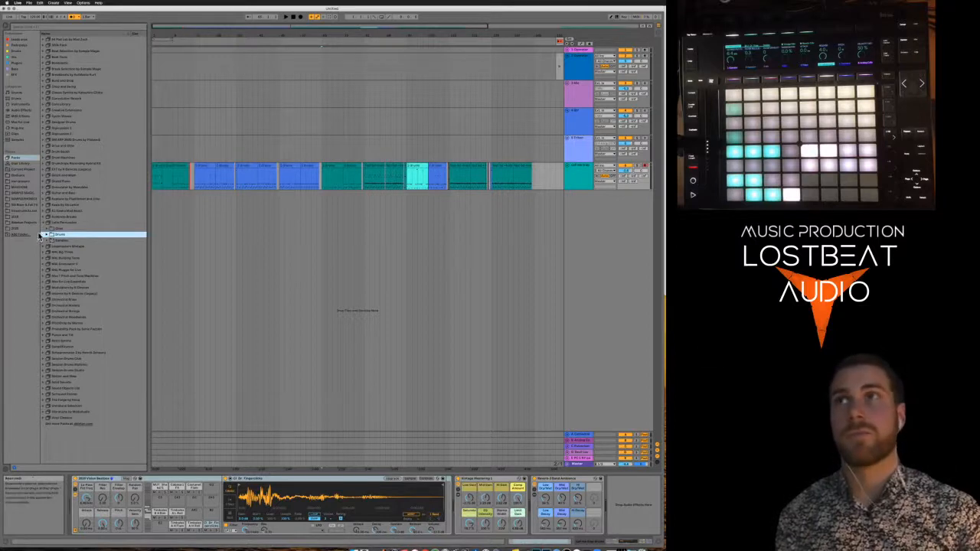
{"action": "left_click", "coordinate": [44, 222]}
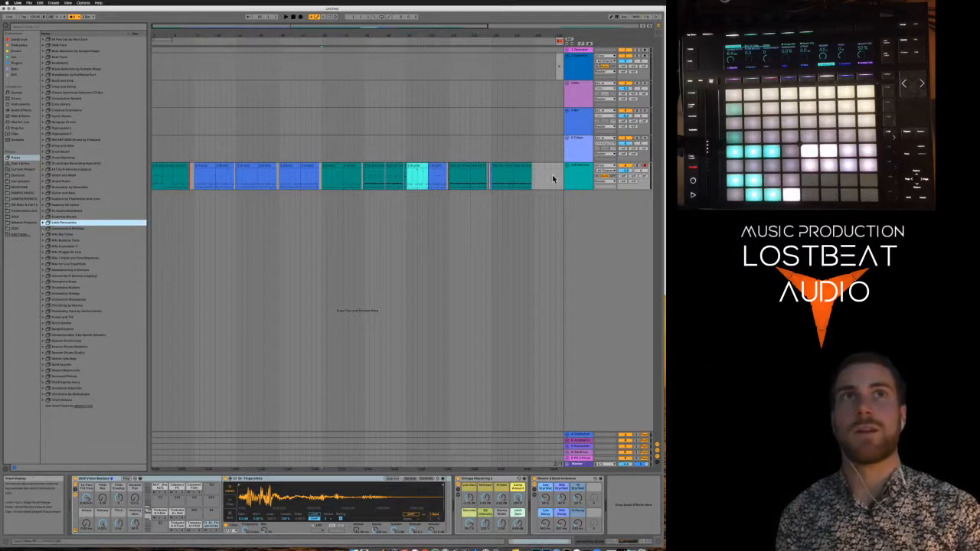
Solo the loaded drum track and audition one of its teal clips while inspecting the Drum Rack's pads
{"action": "left_click", "coordinate": [412, 175]}
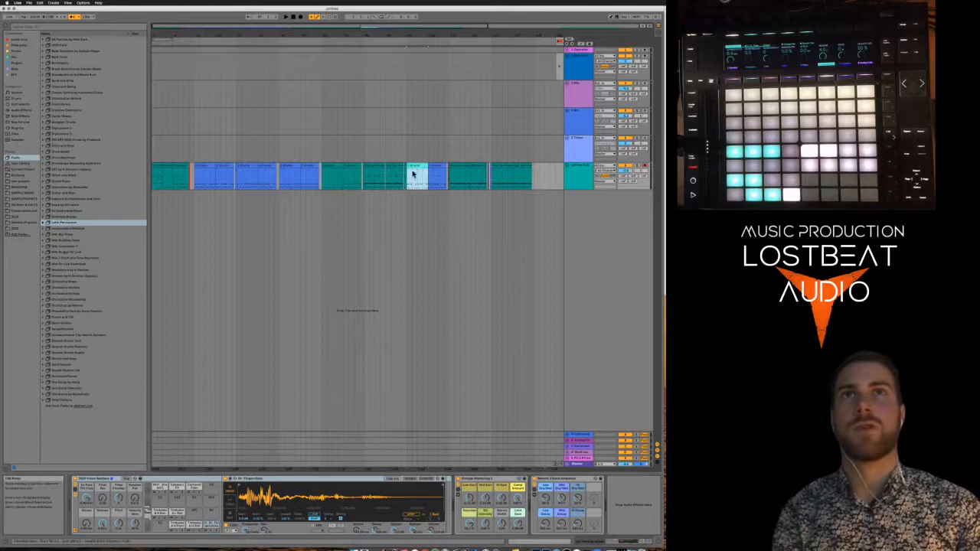
{"action": "left_click", "coordinate": [374, 173]}
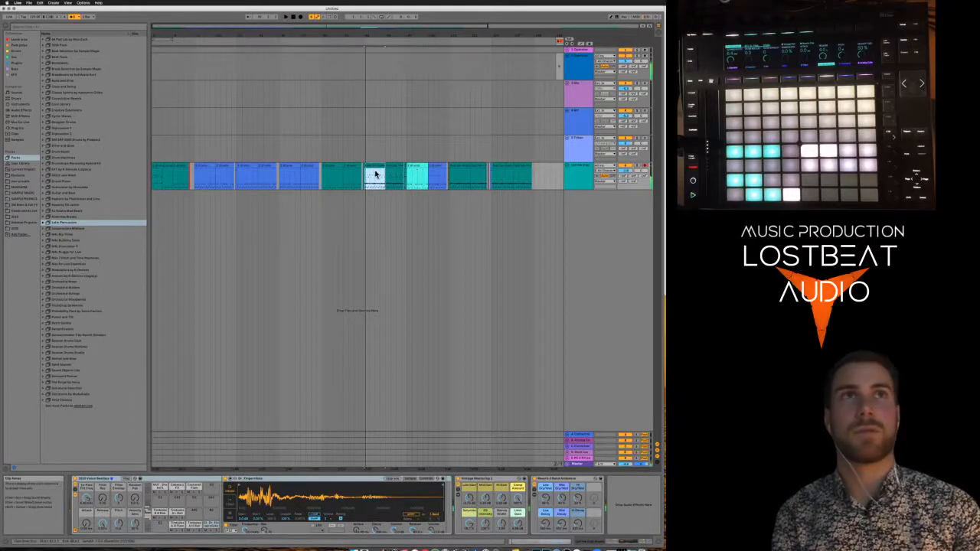
{"action": "left_click", "coordinate": [635, 166]}
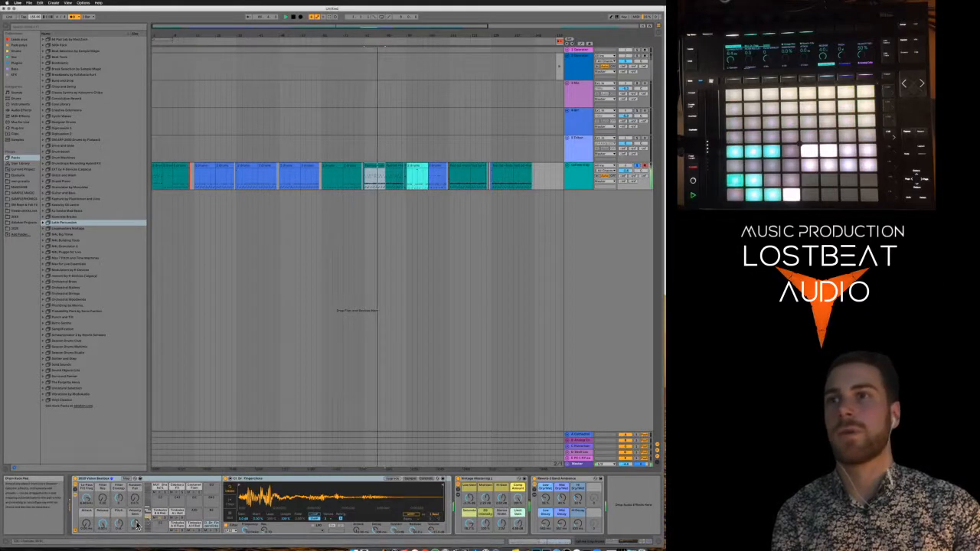
{"action": "key", "text": "space"}
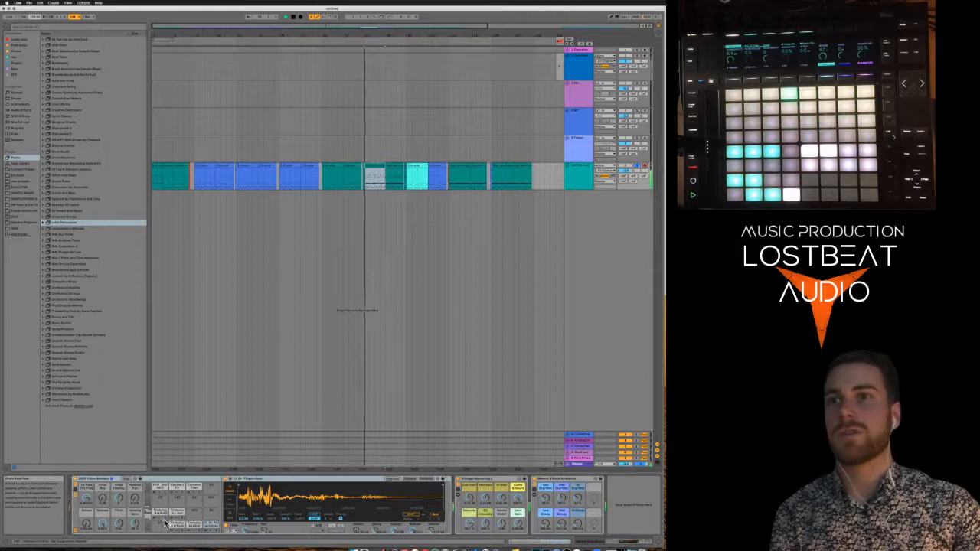
{"action": "left_click", "coordinate": [156, 518]}
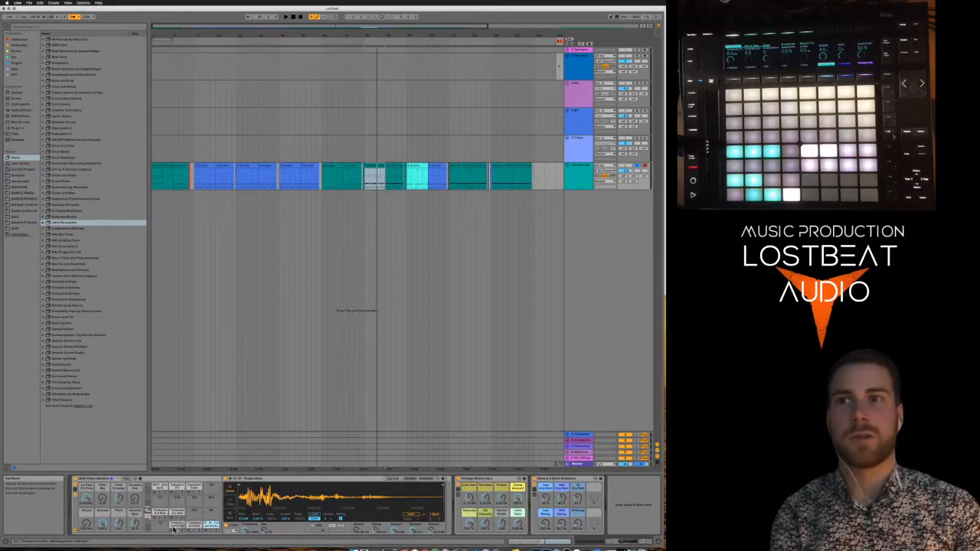
Replay the same teal drum clip, briefly switching to Notes and back, and stop playback
{"action": "left_click", "coordinate": [372, 167]}
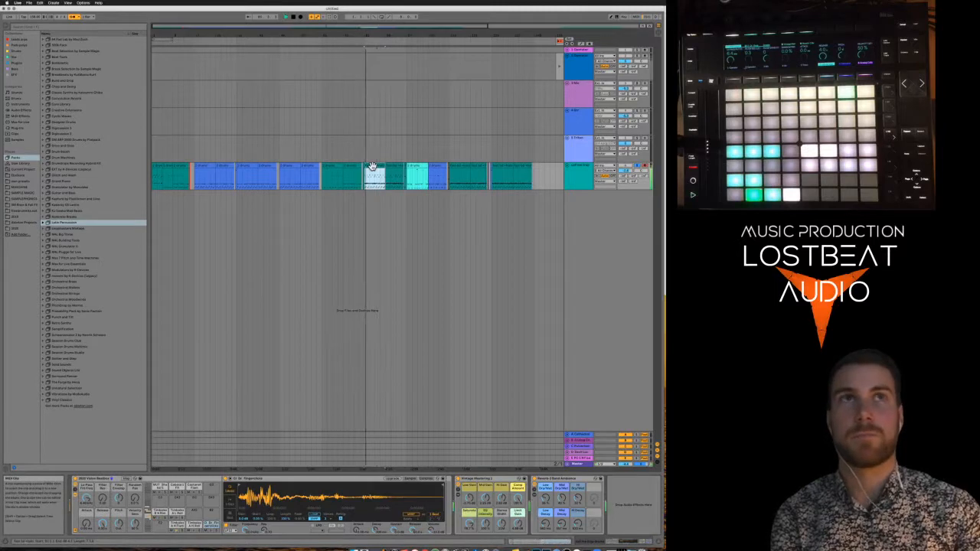
{"action": "key", "text": "space"}
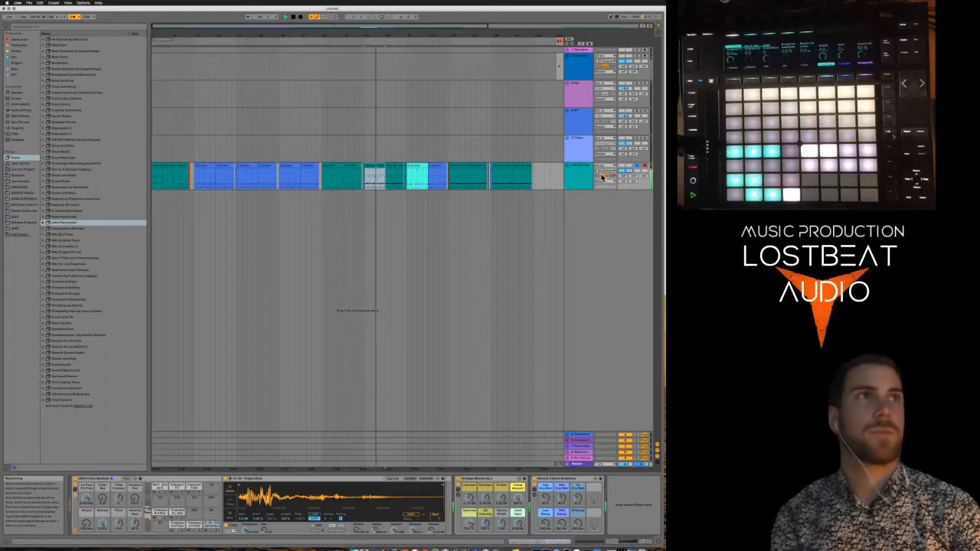
{"action": "key", "text": "super+Tab"}
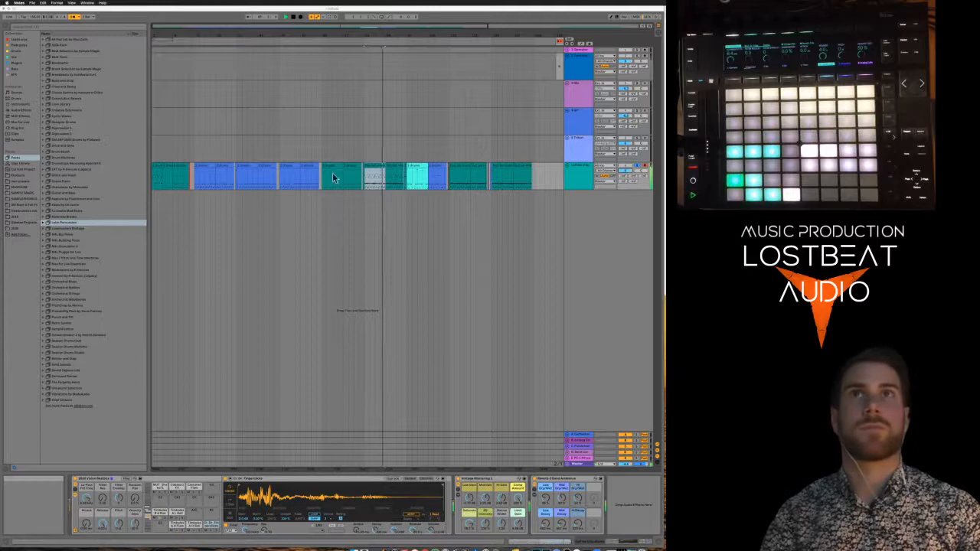
{"action": "left_click", "coordinate": [374, 164]}
{"action": "key", "text": "space"}
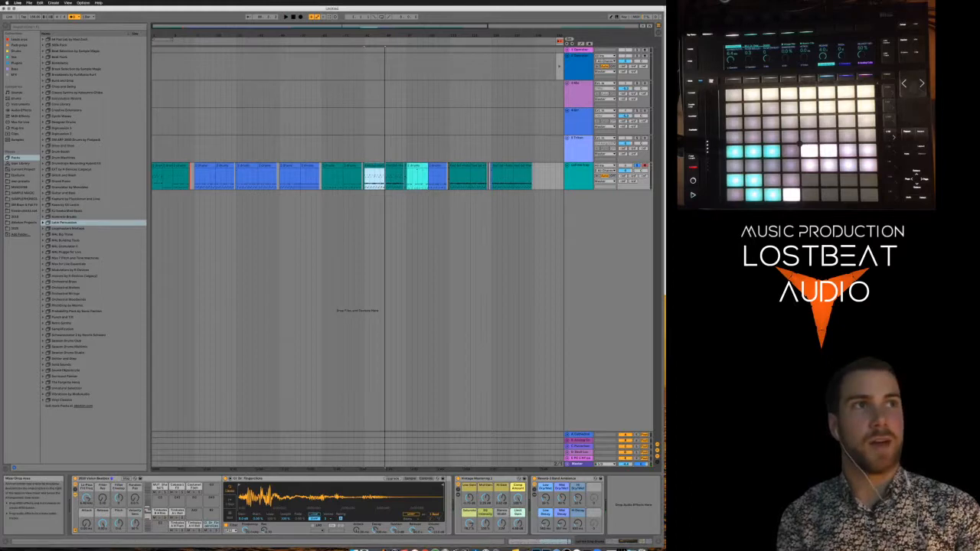
Check Notes briefly, return to Live and audition the successive teal drum clips up to the bright turquoise one
{"action": "key", "text": "super+Tab"}
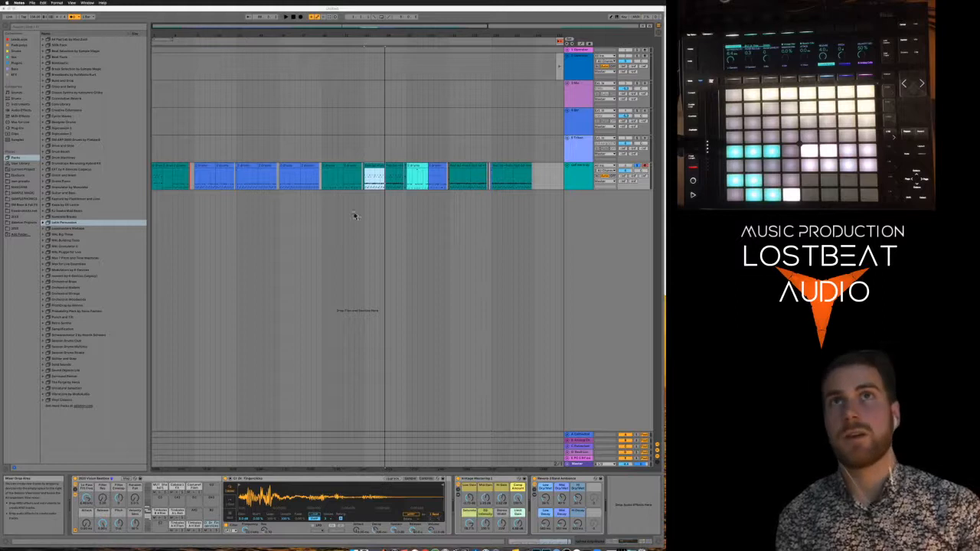
{"action": "left_click", "coordinate": [373, 167]}
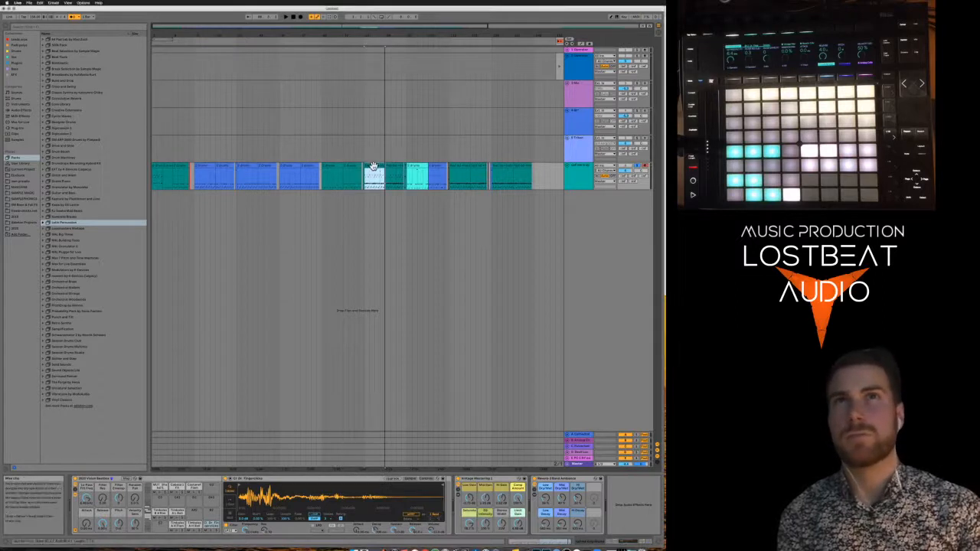
{"action": "left_click", "coordinate": [330, 167]}
{"action": "key", "text": "space"}
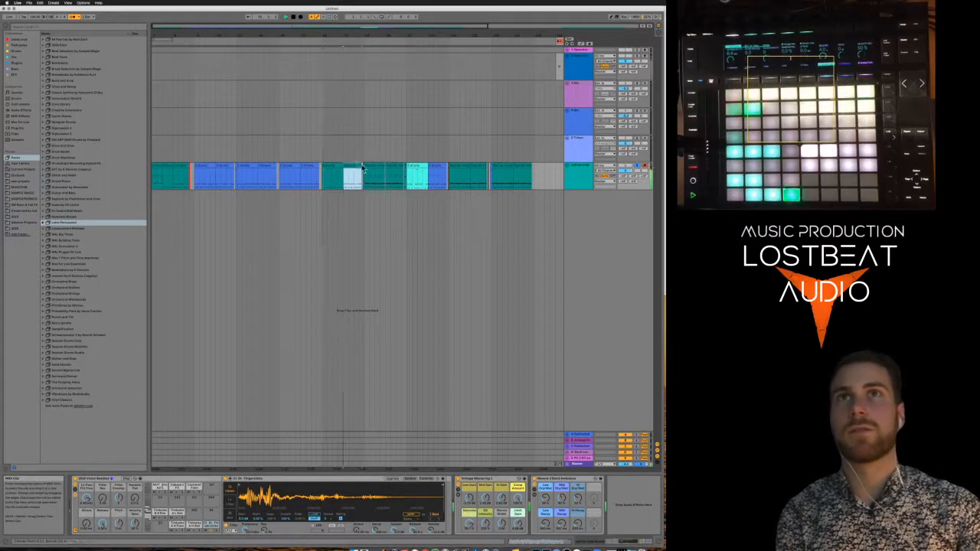
{"action": "left_click", "coordinate": [373, 166]}
{"action": "left_click", "coordinate": [398, 167]}
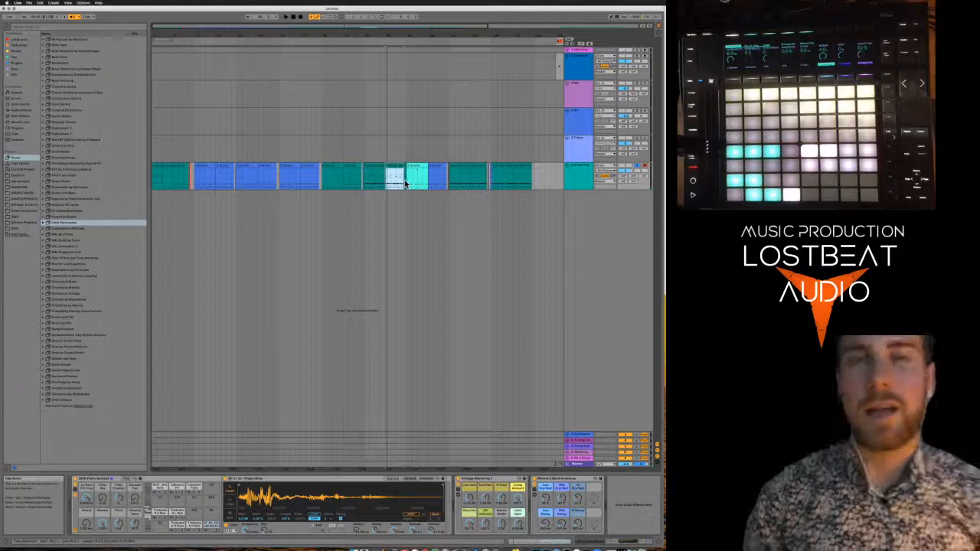
{"action": "scroll", "coordinate": [405, 184], "scroll_direction": "up", "scroll_amount": 5}
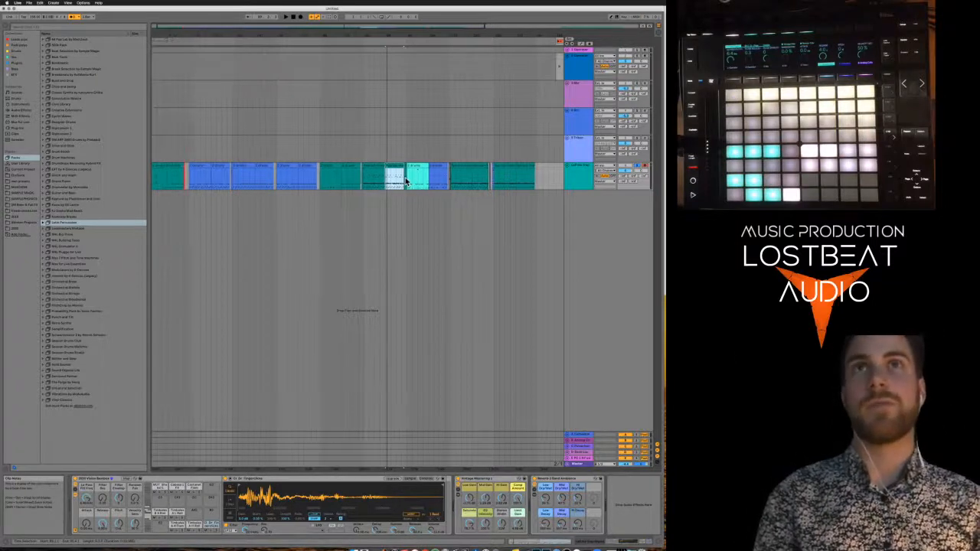
{"action": "left_click", "coordinate": [406, 166]}
{"action": "key", "text": "space"}
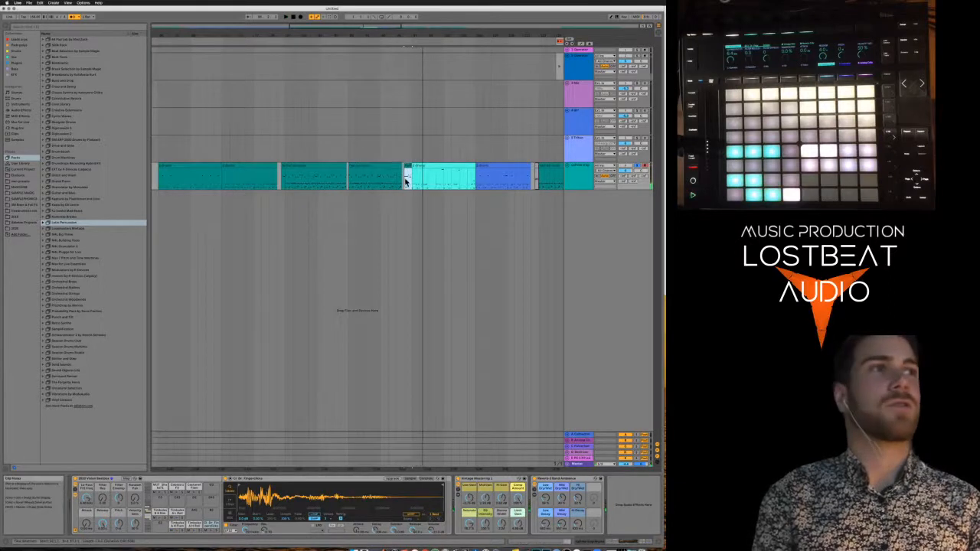
Finish auditioning the bright turquoise clip, stop playback, and place the playback position at the teal clip following the next blue one
{"action": "scroll", "coordinate": [406, 181], "scroll_direction": "up", "scroll_amount": 5}
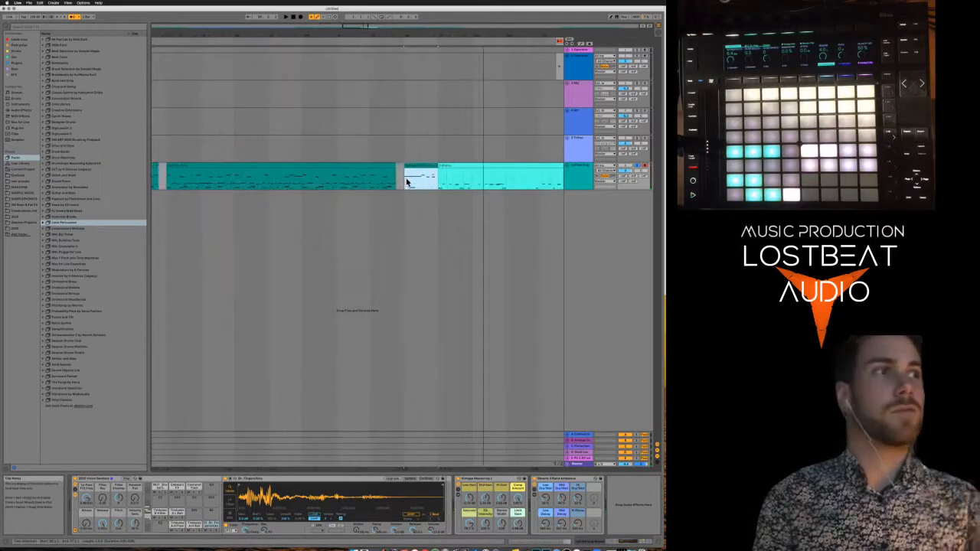
{"action": "key", "text": "space"}
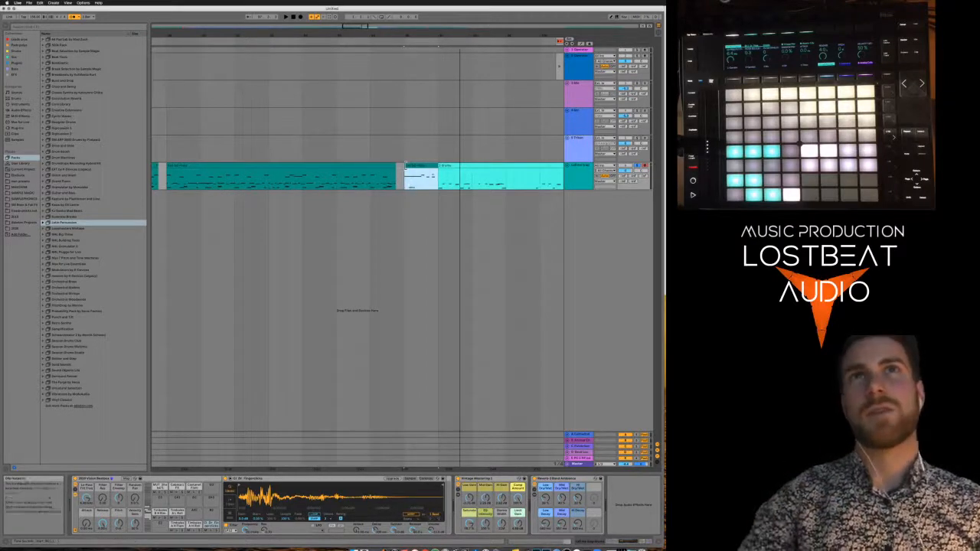
{"action": "scroll", "coordinate": [411, 178], "scroll_direction": "down", "scroll_amount": 6}
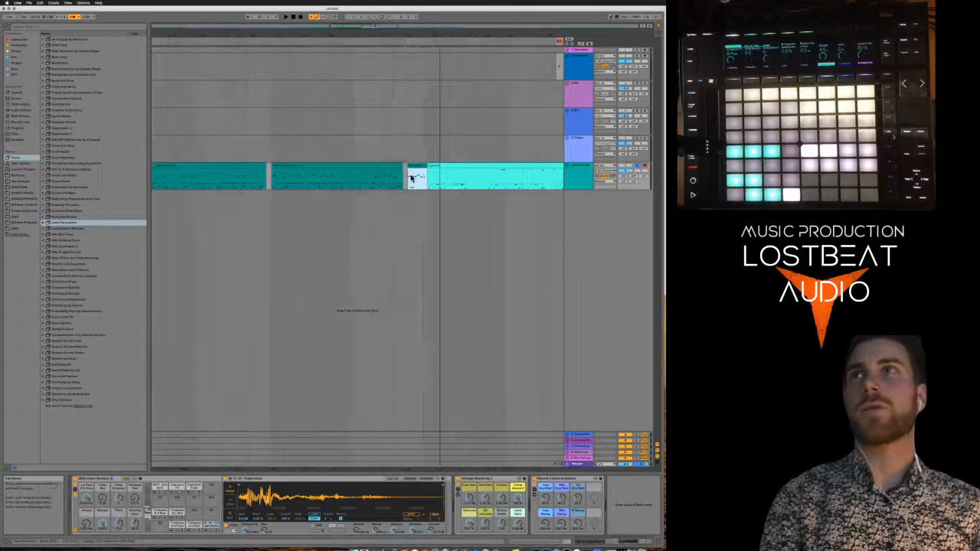
{"action": "scroll", "coordinate": [411, 178], "scroll_direction": "down", "scroll_amount": 3}
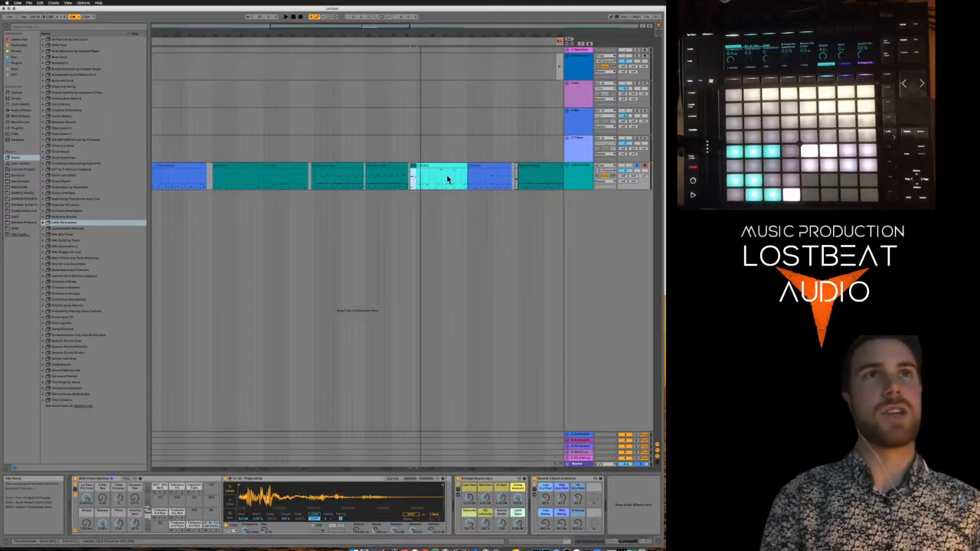
{"action": "scroll", "coordinate": [433, 179], "scroll_direction": "down", "scroll_amount": 4}
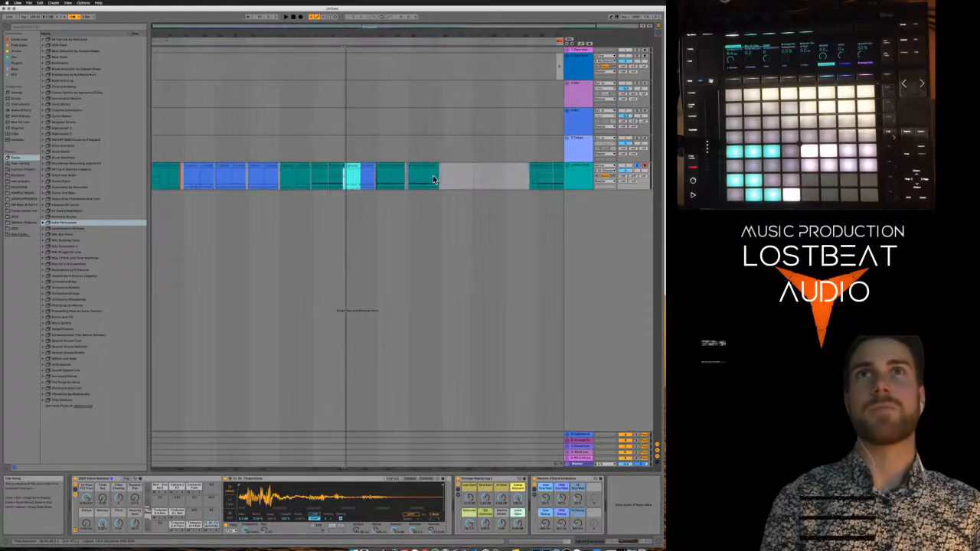
{"action": "left_click", "coordinate": [381, 181]}
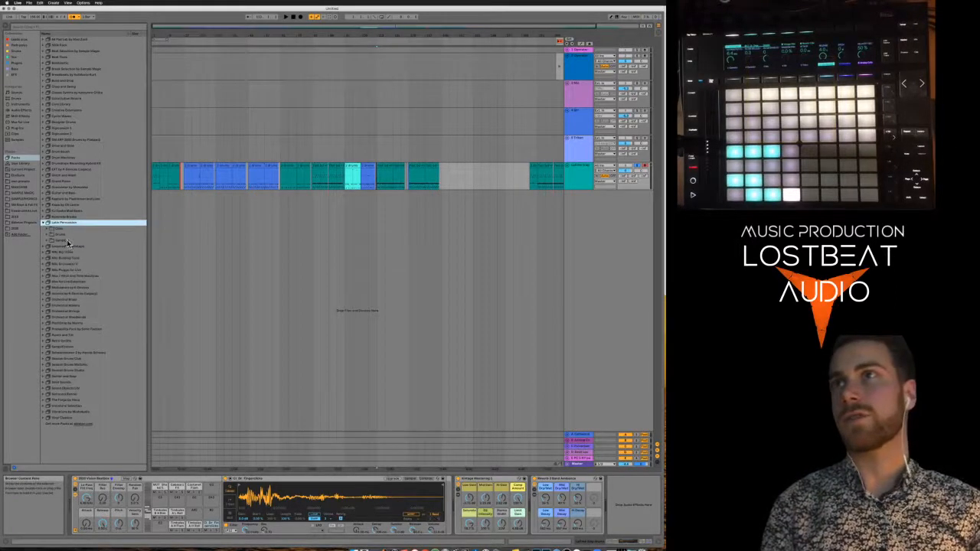
Load the Latin Fusion kit from Latin Percussion's Drums folder onto a new track and look through the neighbouring kits
{"action": "left_click", "coordinate": [48, 235]}
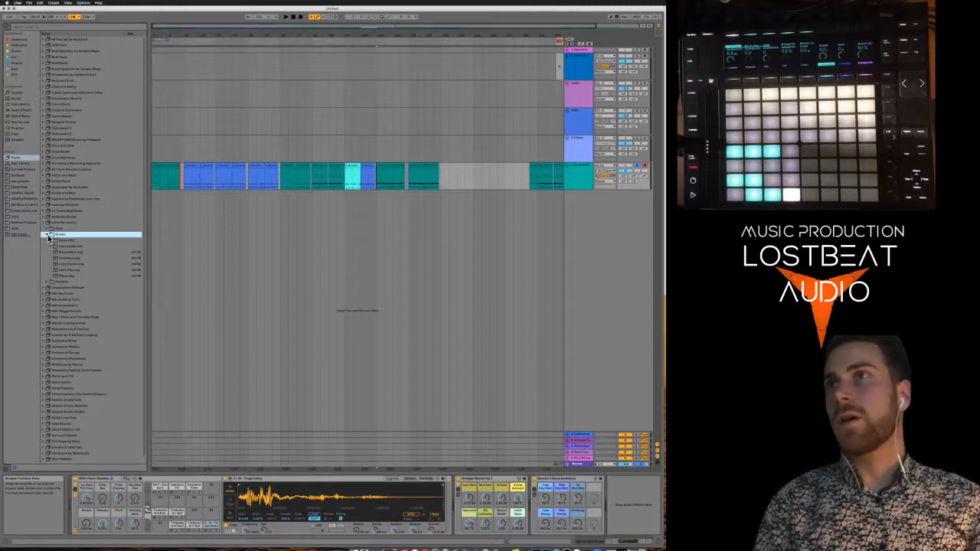
{"action": "left_click", "coordinate": [65, 264]}
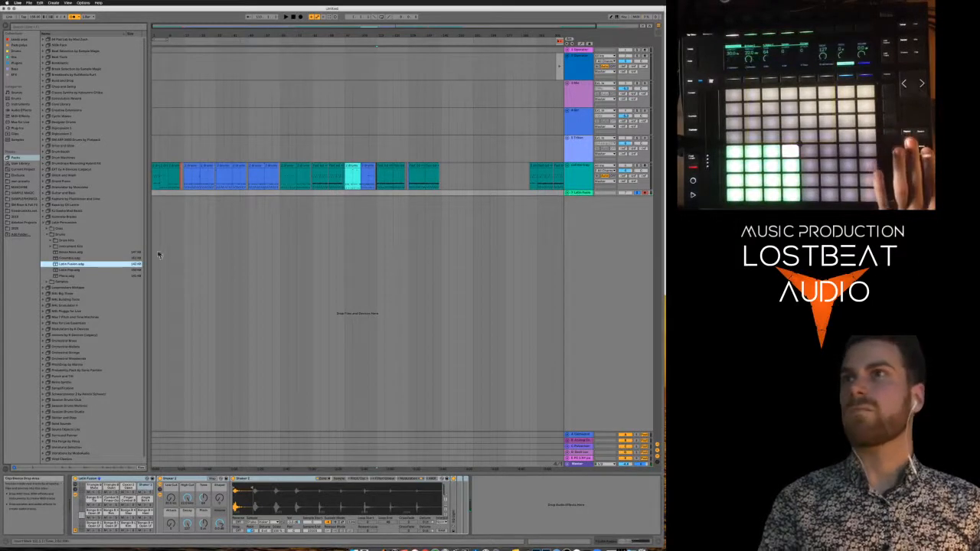
{"action": "left_click", "coordinate": [66, 272]}
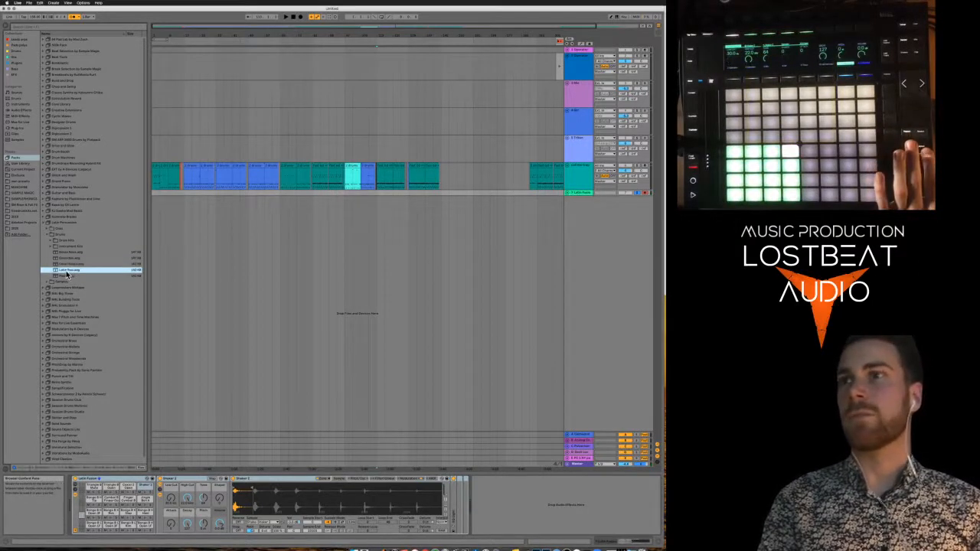
{"action": "left_click", "coordinate": [69, 277]}
{"action": "left_click", "coordinate": [69, 259]}
{"action": "left_click", "coordinate": [69, 253]}
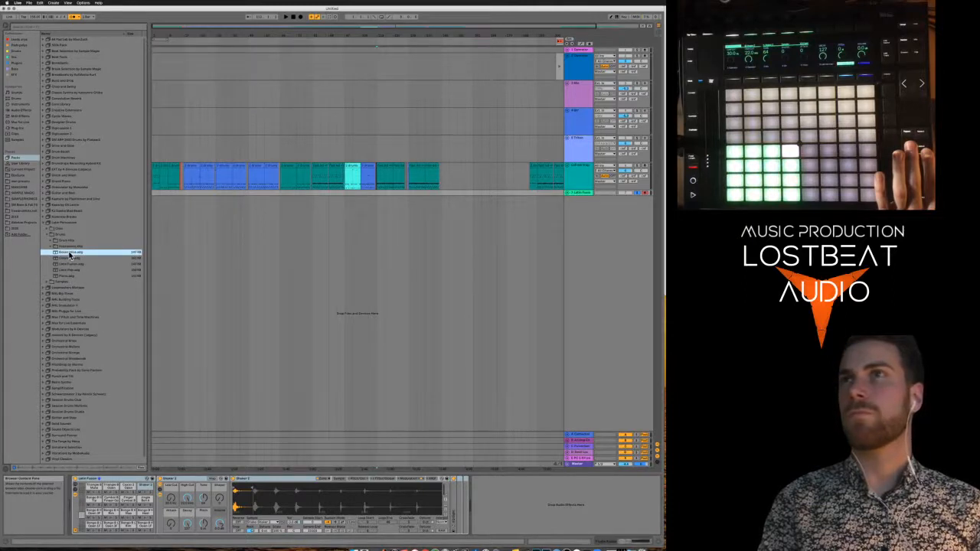
{"action": "key", "text": "space"}
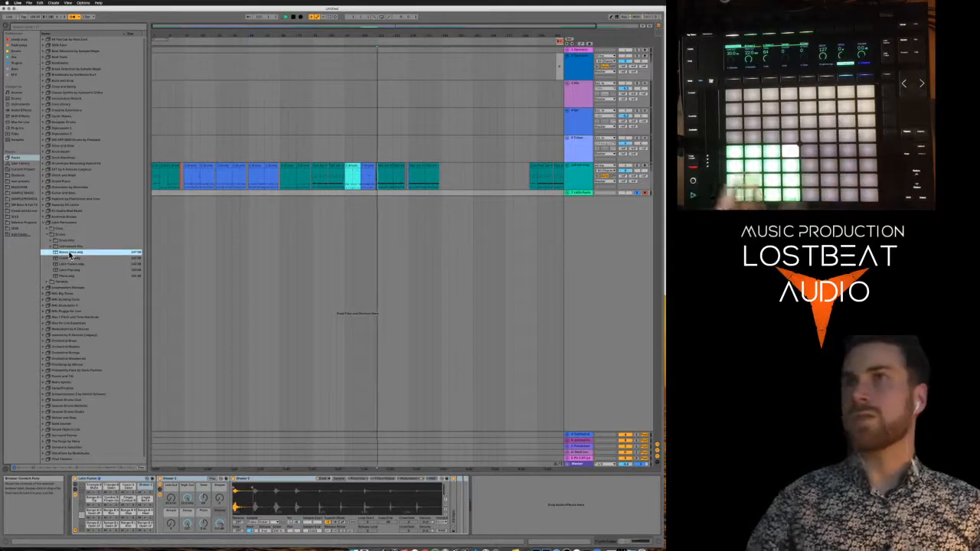
{"action": "key", "text": "space"}
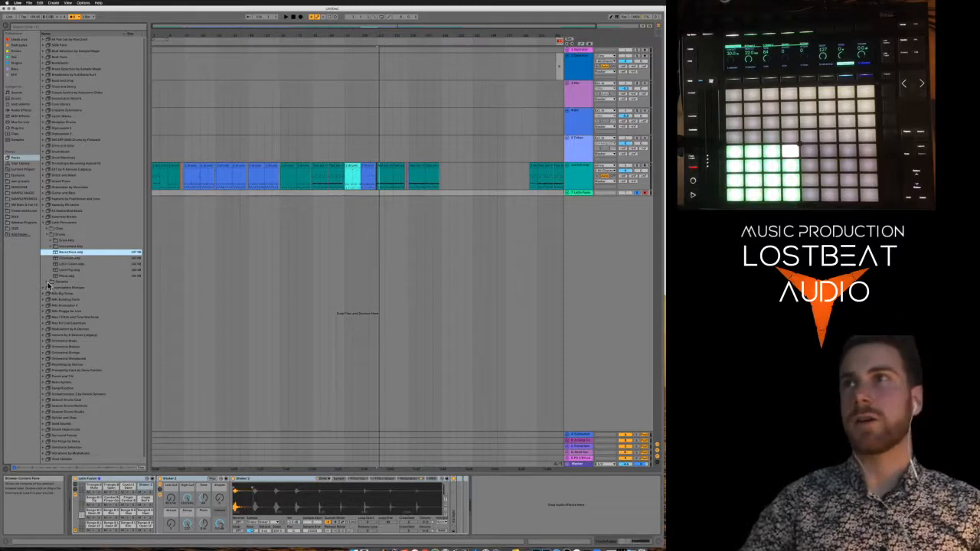
Open the Samples folder of Latin Percussion and preview individual chime and cymbal samples
{"action": "left_click", "coordinate": [47, 283]}
{"action": "left_click", "coordinate": [50, 246]}
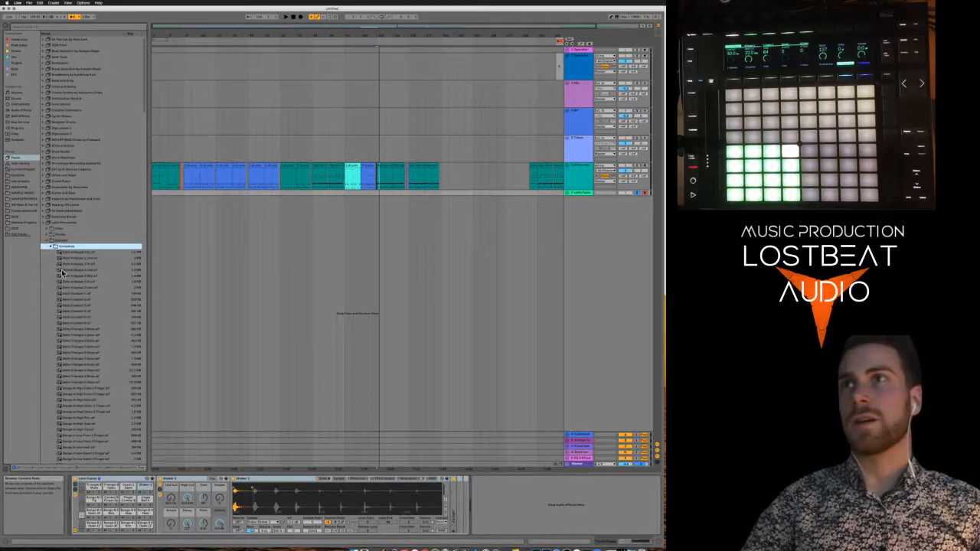
{"action": "scroll", "coordinate": [77, 318], "scroll_direction": "down", "scroll_amount": 10}
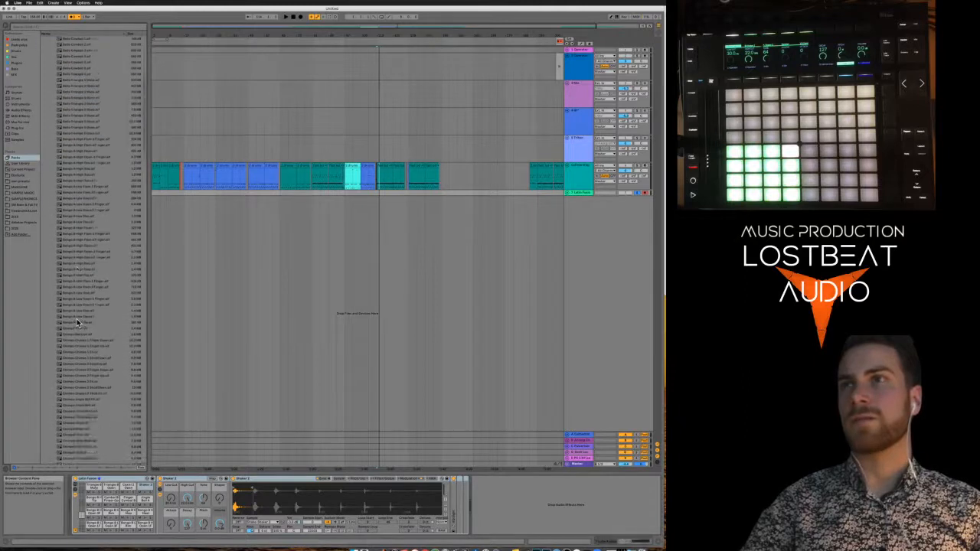
{"action": "left_click", "coordinate": [79, 333]}
{"action": "scroll", "coordinate": [81, 344], "scroll_direction": "down", "scroll_amount": 3}
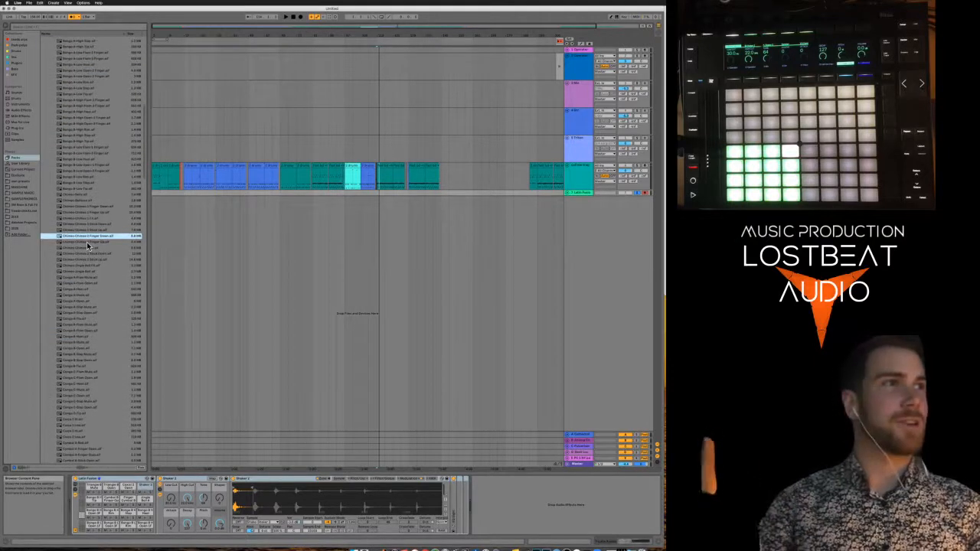
{"action": "left_click", "coordinate": [91, 253]}
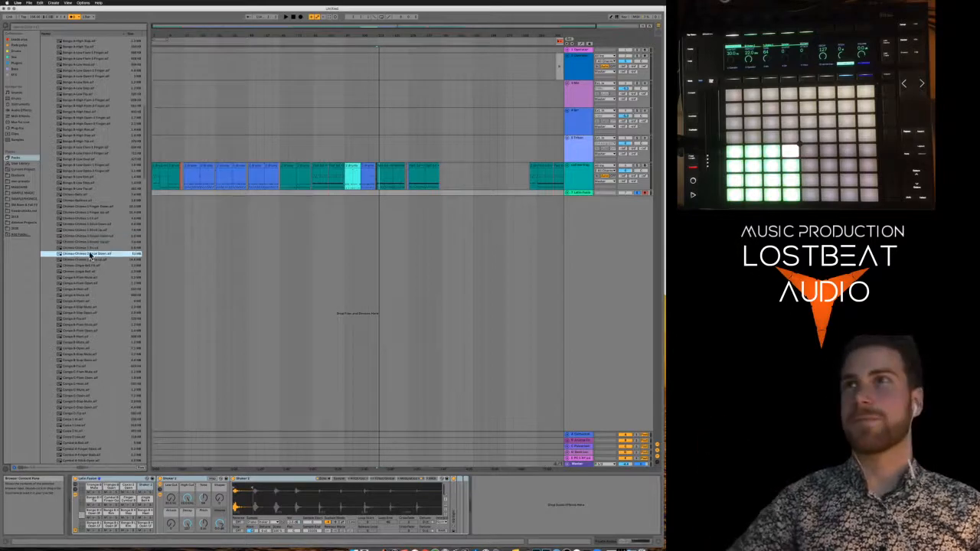
{"action": "scroll", "coordinate": [78, 304], "scroll_direction": "down", "scroll_amount": 4}
{"action": "left_click", "coordinate": [80, 350]}
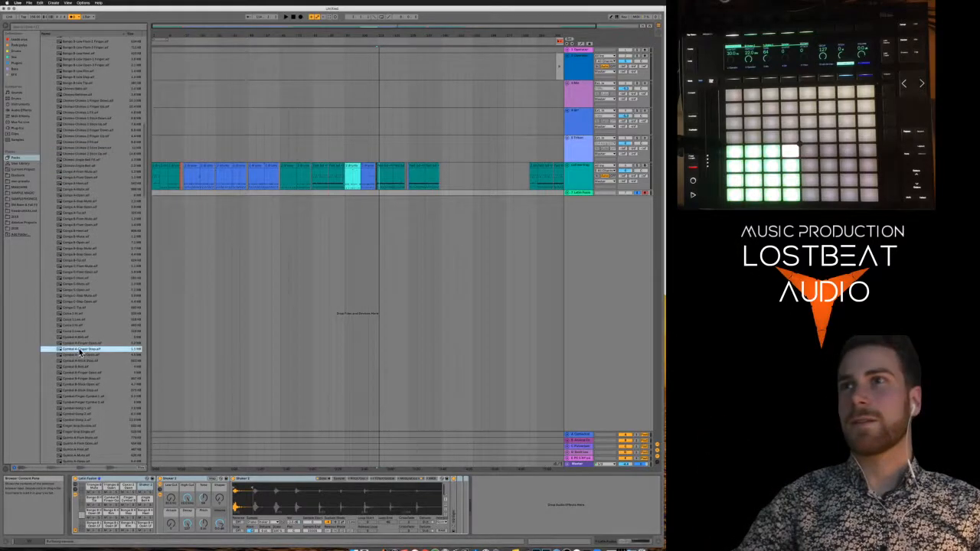
{"action": "scroll", "coordinate": [79, 360], "scroll_direction": "down", "scroll_amount": 2}
{"action": "scroll", "coordinate": [76, 368], "scroll_direction": "down", "scroll_amount": 10}
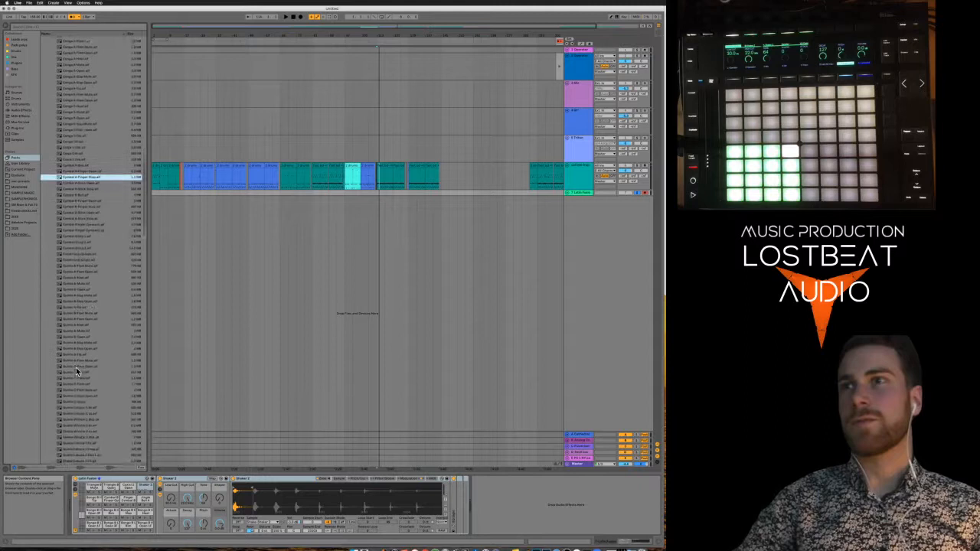
{"action": "scroll", "coordinate": [76, 367], "scroll_direction": "down", "scroll_amount": 2}
Preview a range of the Caxixi shaker samples in the Latin Percussion sample list
{"action": "left_click", "coordinate": [84, 320]}
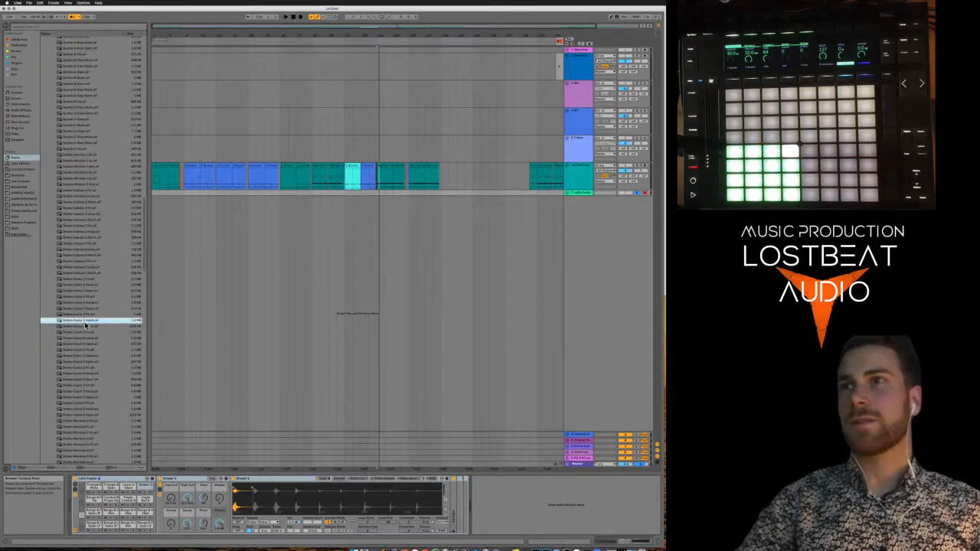
{"action": "left_click", "coordinate": [80, 280]}
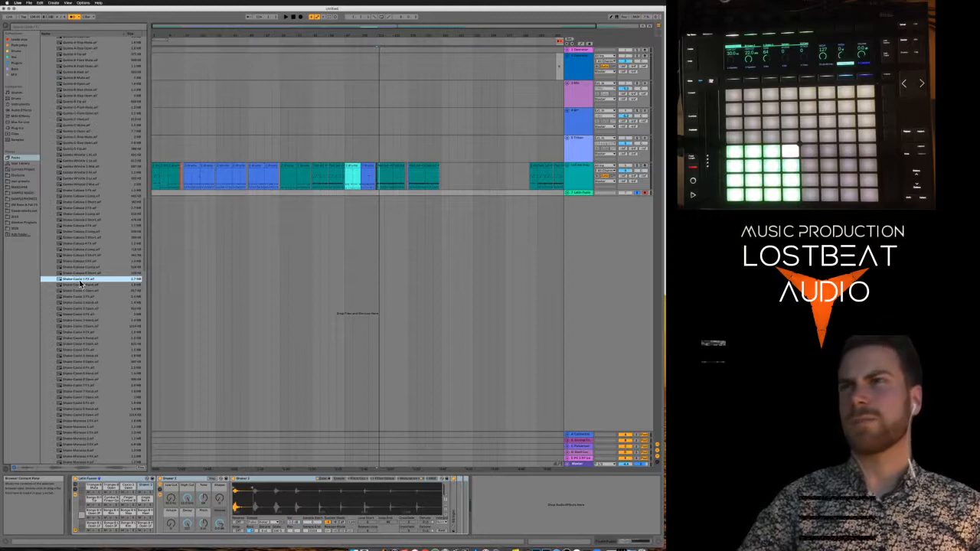
{"action": "left_click", "coordinate": [80, 286]}
{"action": "left_click", "coordinate": [80, 292]}
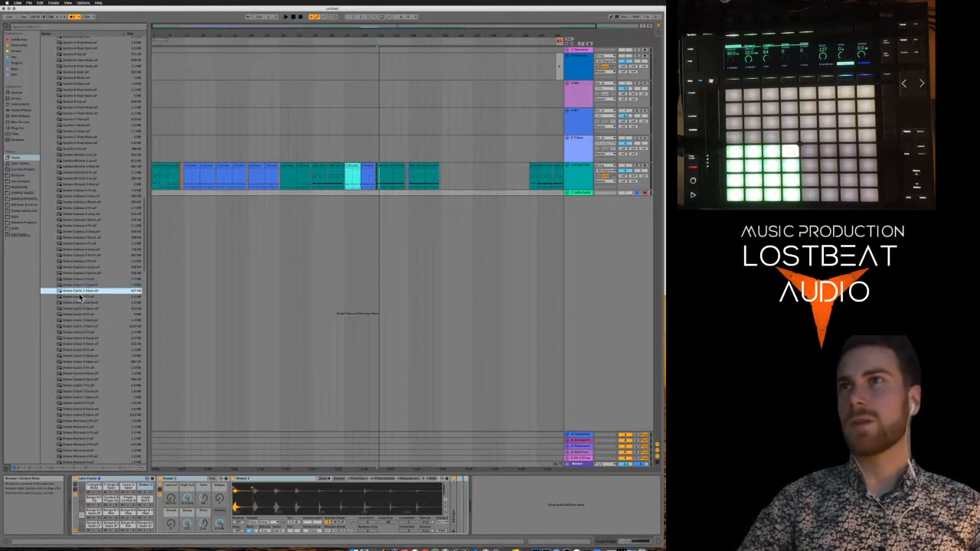
{"action": "left_click", "coordinate": [80, 303]}
{"action": "left_click", "coordinate": [81, 320]}
{"action": "left_click", "coordinate": [79, 338]}
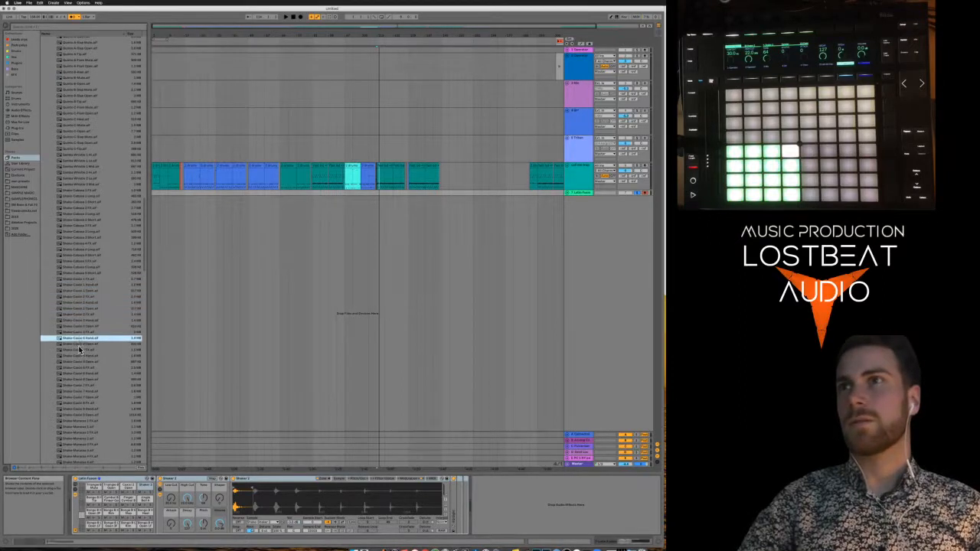
{"action": "left_click", "coordinate": [80, 350]}
{"action": "left_click", "coordinate": [80, 363]}
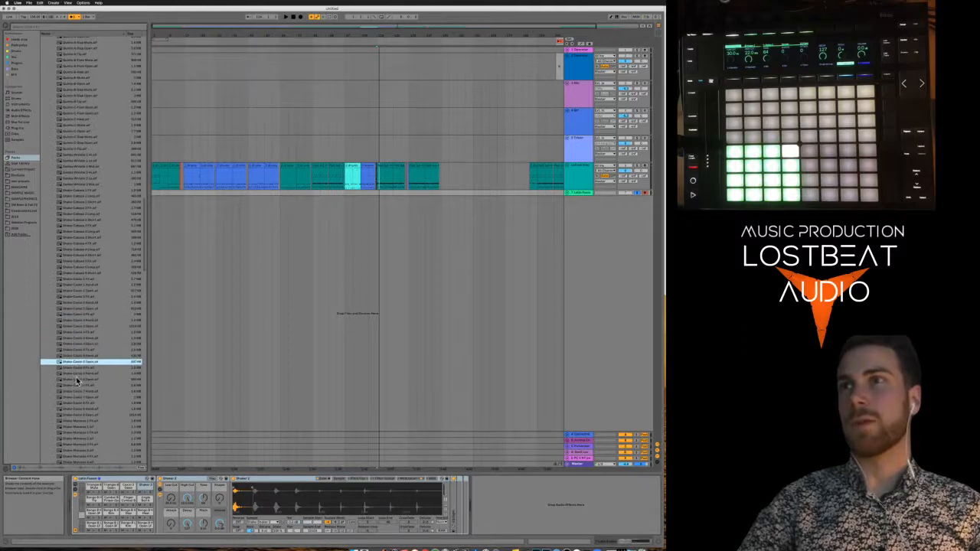
{"action": "left_click", "coordinate": [80, 380]}
{"action": "left_click", "coordinate": [76, 392]}
{"action": "left_click", "coordinate": [75, 415]}
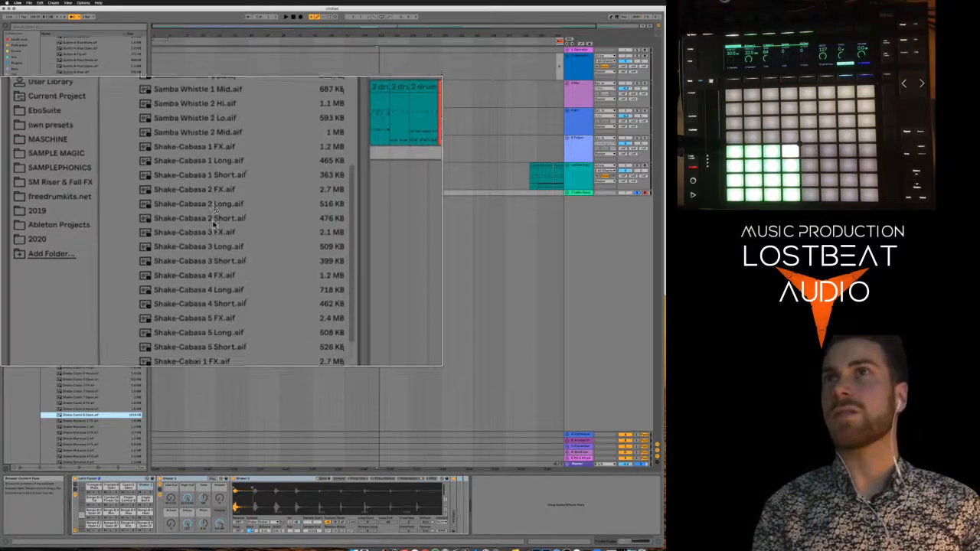
Preview several Cabasa shaker samples, including Shake-Cabasa 2 Long, 3 FX and 4 FX
{"action": "left_click", "coordinate": [88, 215]}
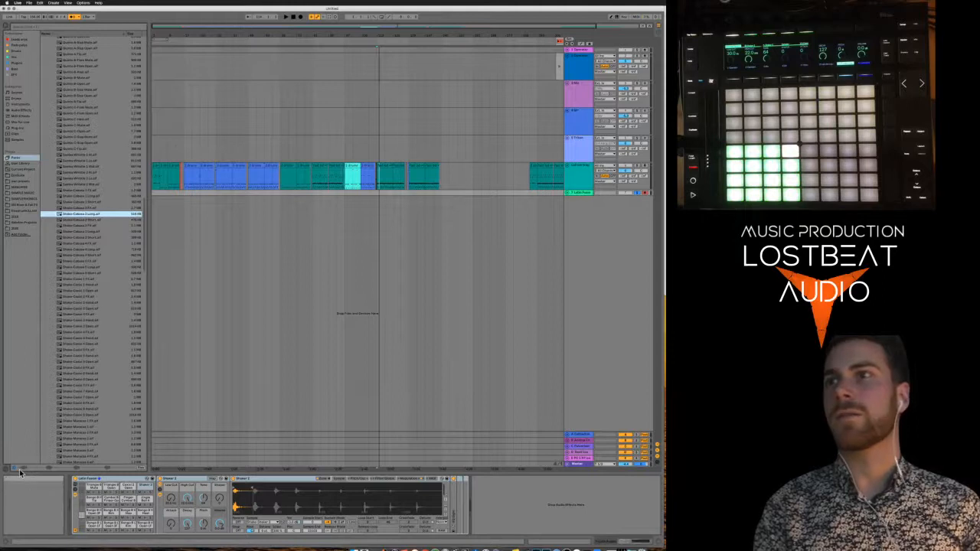
{"action": "left_click", "coordinate": [72, 227]}
{"action": "left_click", "coordinate": [77, 244]}
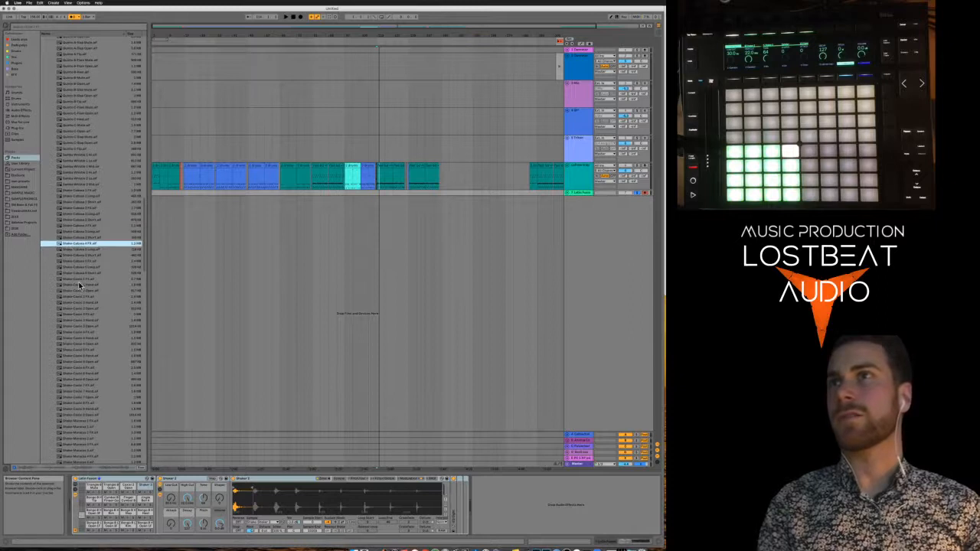
Load Shake-Cabasa 3 FX and Shake-Cabasa 4 FX onto the first two bottom-row pads of the Latin Fusion rack
{"action": "left_click", "coordinate": [81, 227], "text": "super"}
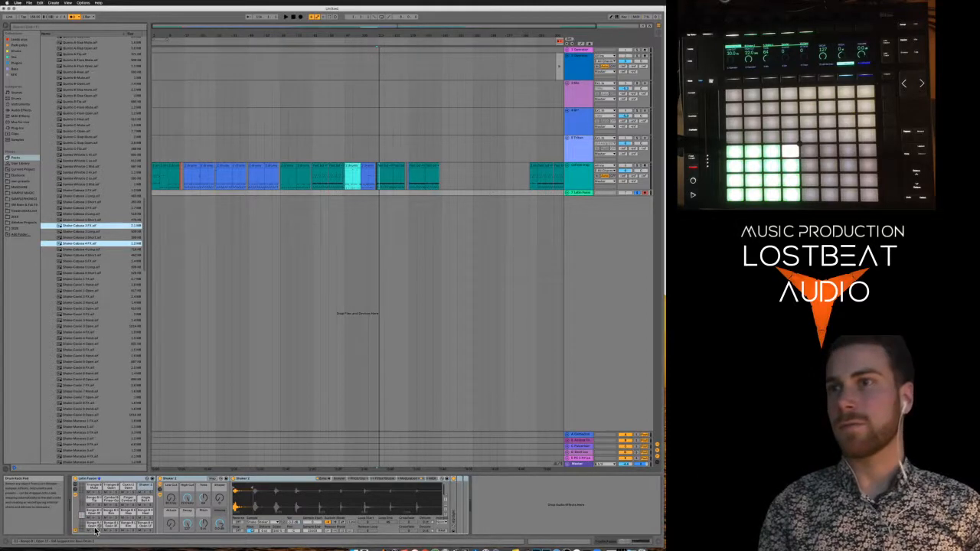
{"action": "left_click", "coordinate": [78, 227]}
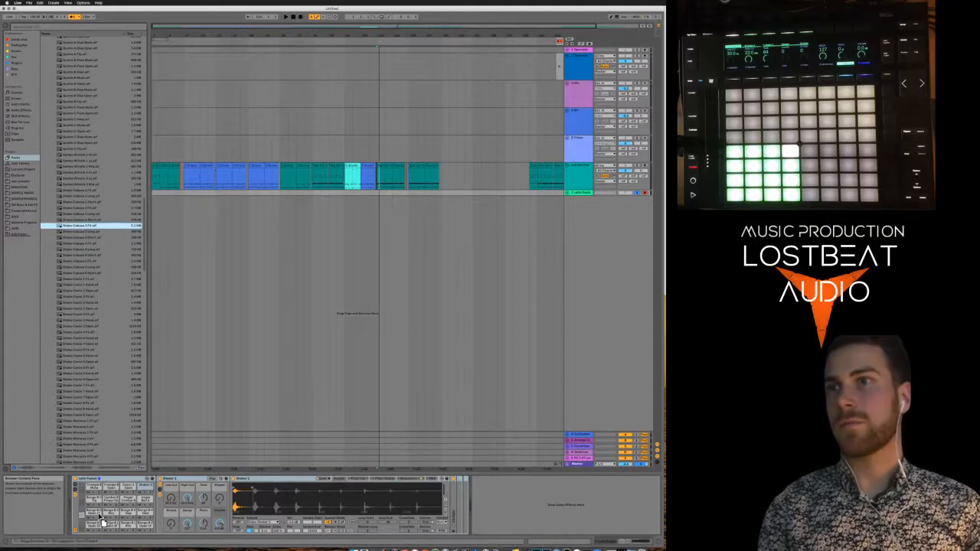
{"action": "left_click", "coordinate": [76, 243]}
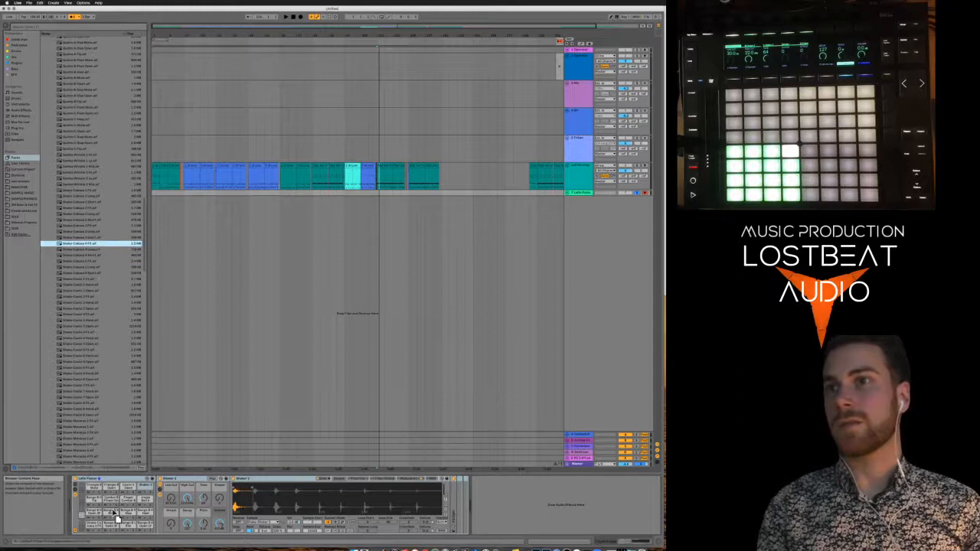
{"action": "left_click_drag", "start_coordinate": [111, 522], "coordinate": [111, 526]}
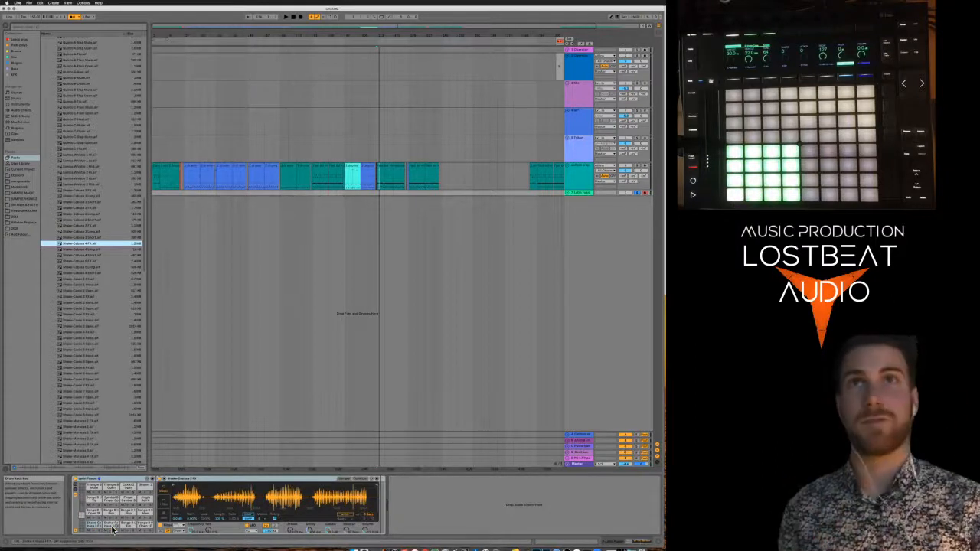
Briefly audition the second teal clip after the blue group, stop playback, and release the solo on the drum track
{"action": "left_click", "coordinate": [302, 165]}
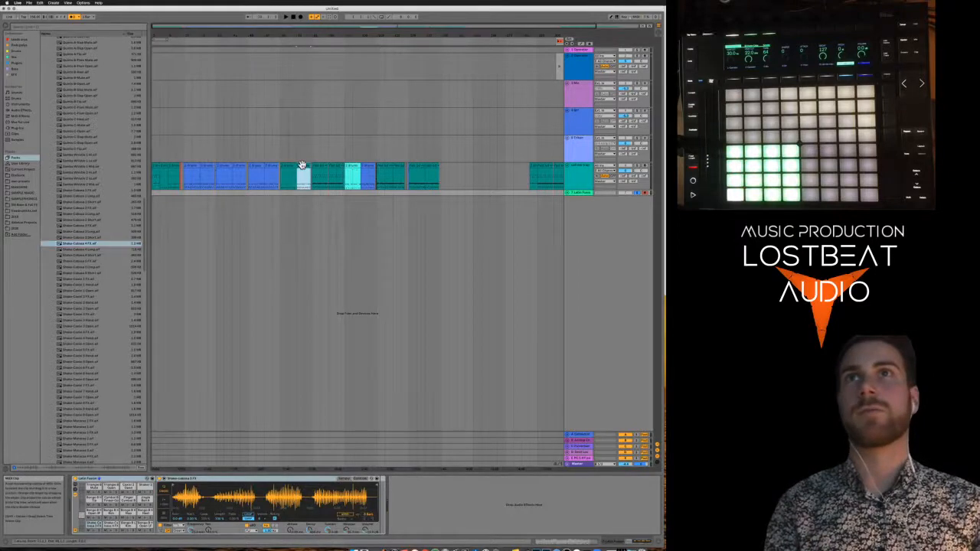
{"action": "key", "text": "space"}
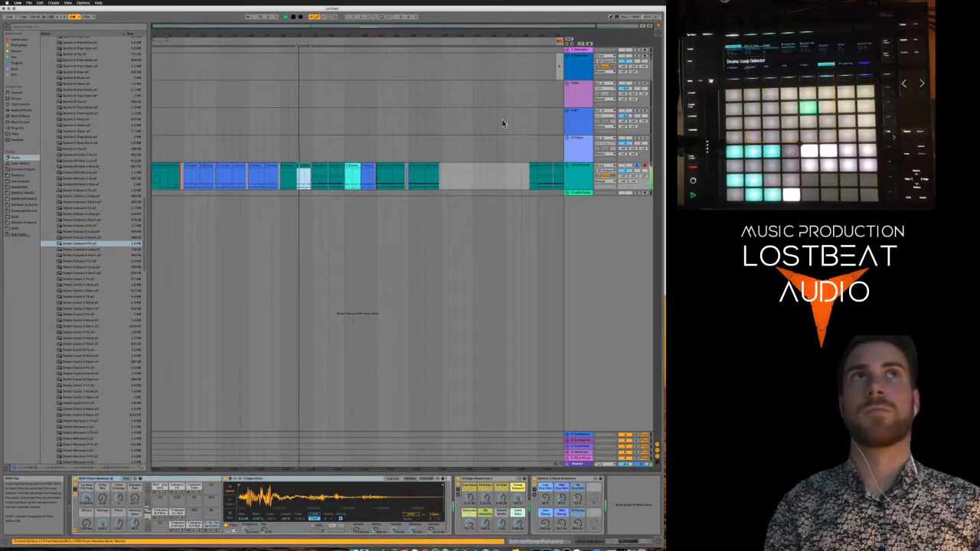
{"action": "key", "text": "space"}
{"action": "left_click", "coordinate": [626, 60]}
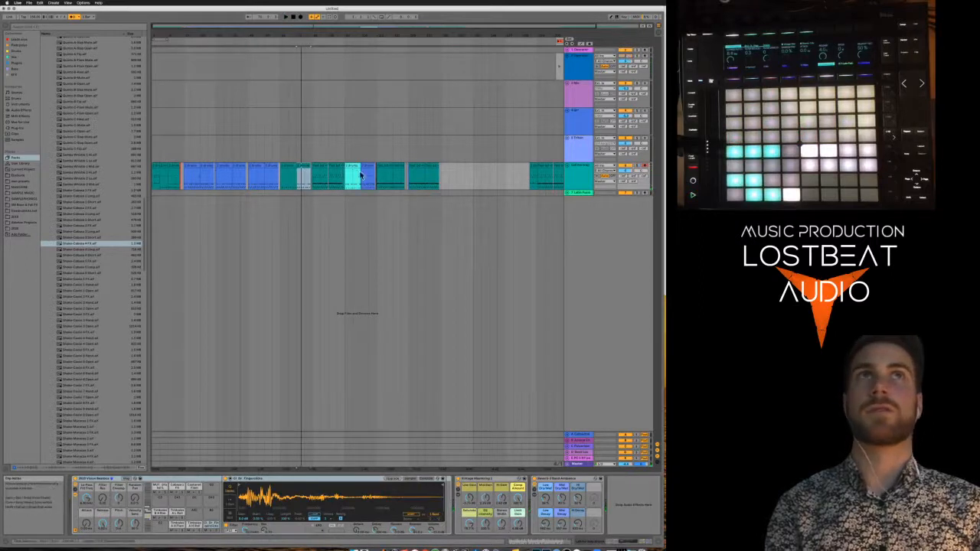
Audition the first teal clip after the blue group and move it into scene 12 of the drum track in Session View
{"action": "left_click", "coordinate": [286, 167]}
{"action": "key", "text": "space"}
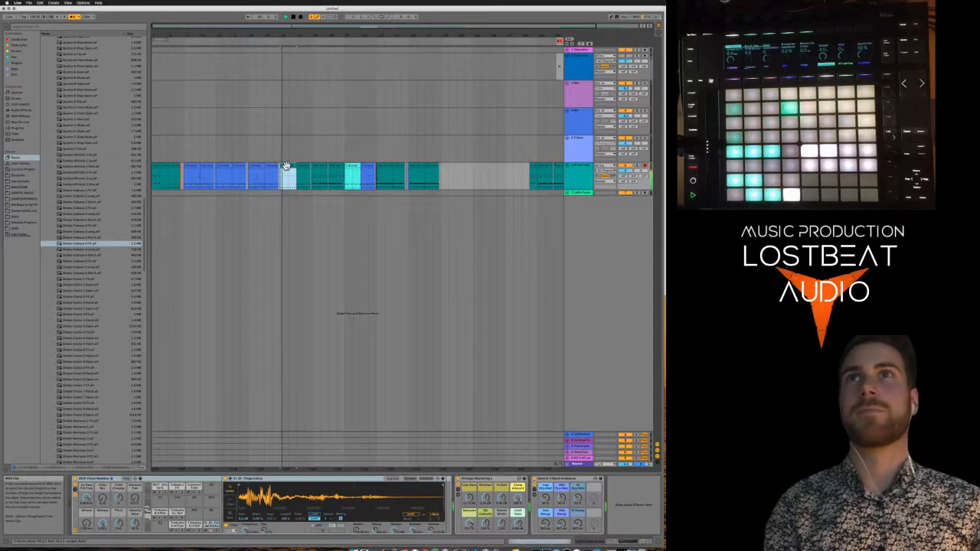
{"action": "key", "text": "space"}
{"action": "left_click_drag", "start_coordinate": [286, 167], "coordinate": [305, 93]}
{"action": "key", "text": "Tab"}
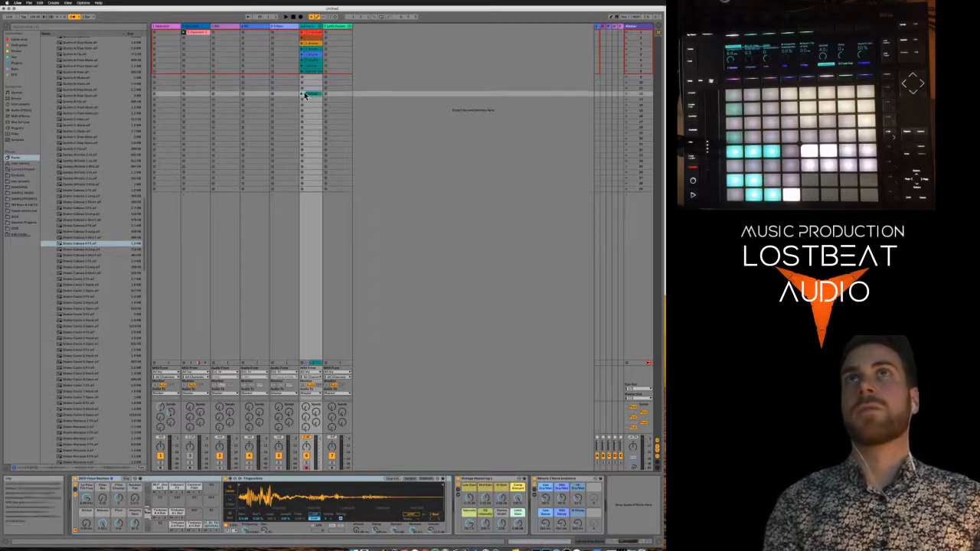
Play the scene 12 drum clip with its notes open and record a Shake-Cabasa FX clip beside it on the Latin Fusion track
{"action": "left_click", "coordinate": [302, 94]}
{"action": "double_click", "coordinate": [308, 95]}
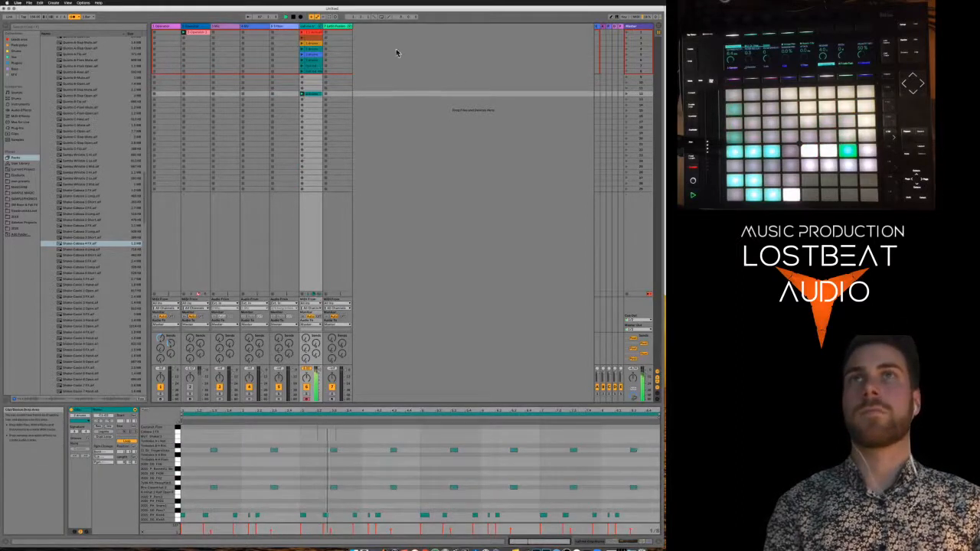
{"action": "left_click", "coordinate": [337, 94]}
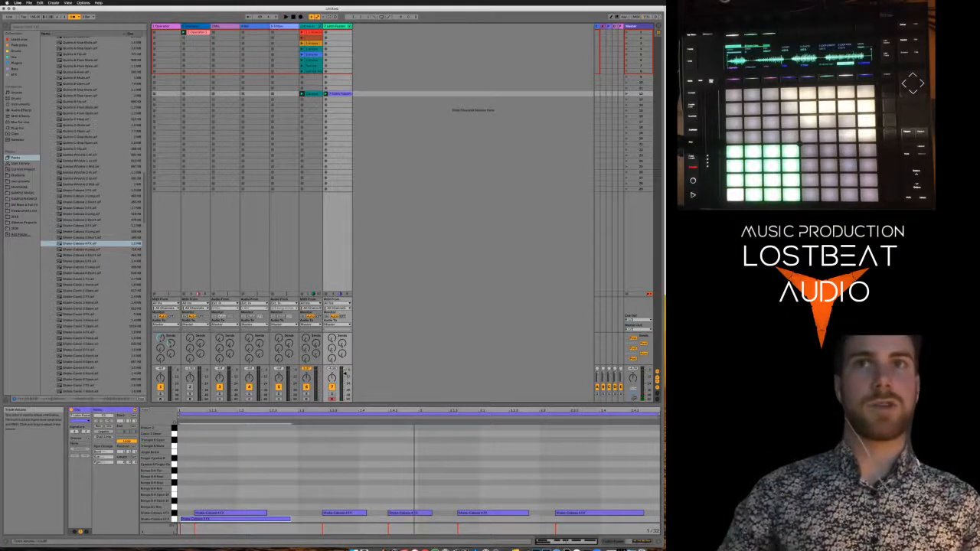
{"action": "left_click", "coordinate": [332, 388]}
{"action": "key", "text": "space"}
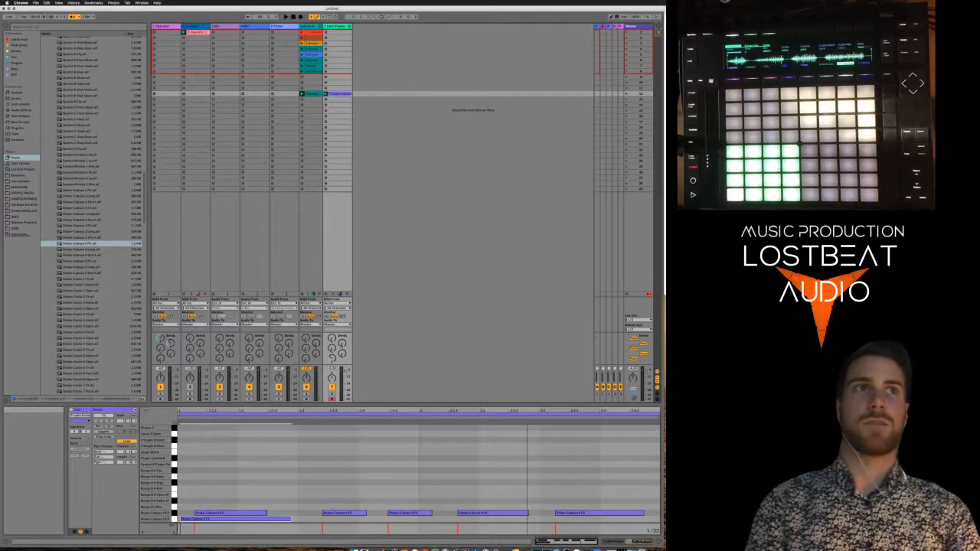
Search the computer for ScreenFlow and launch it
{"action": "key", "text": "super+space"}
{"action": "type", "text": "sf"}
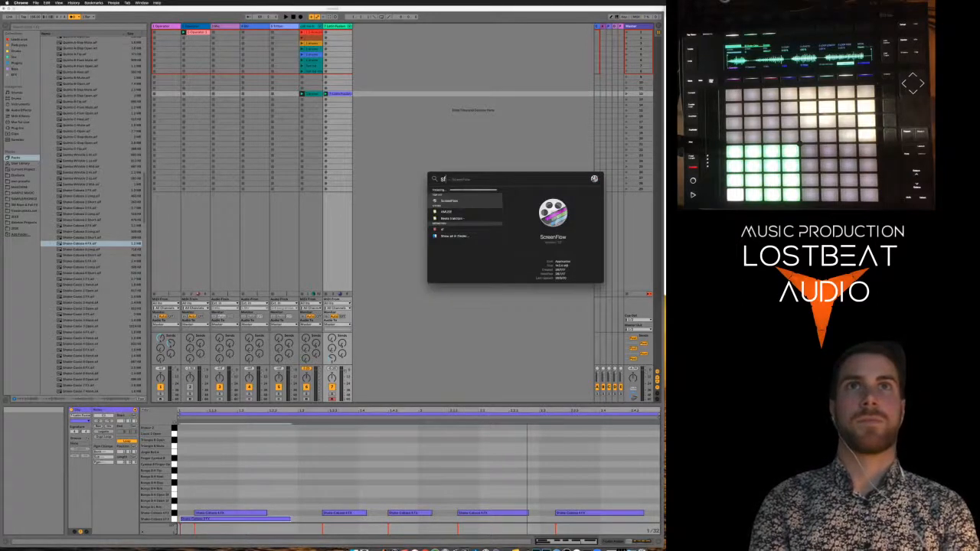
{"action": "key", "text": "Return"}
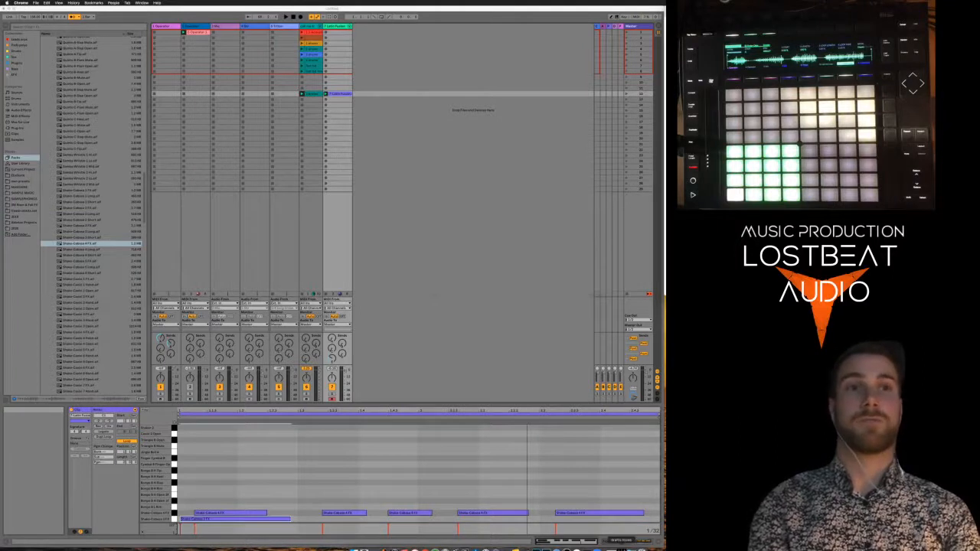
Switch to Finder and move its two open windows onto the other display
{"action": "left_click", "coordinate": [621, 548]}
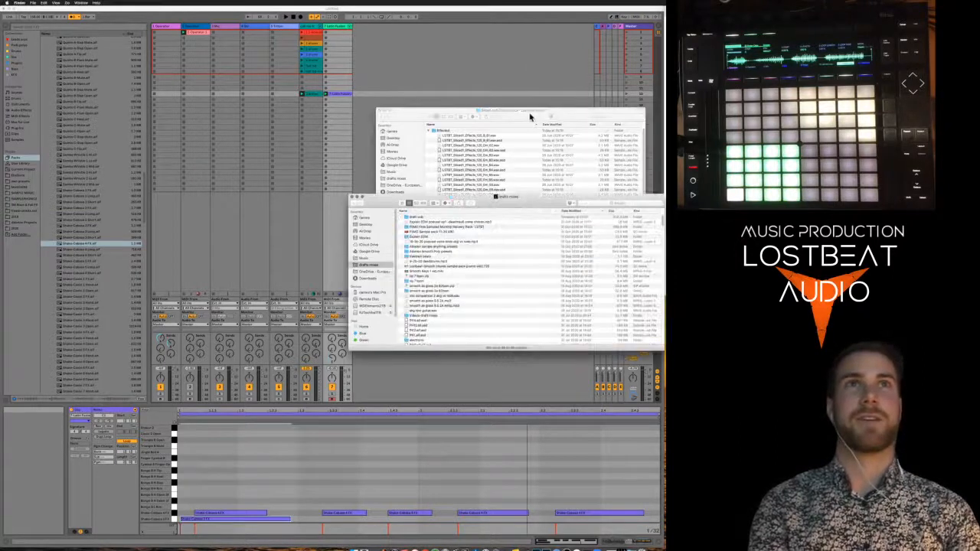
{"action": "left_click_drag", "start_coordinate": [529, 117], "coordinate": [796, 97]}
{"action": "left_click_drag", "start_coordinate": [527, 203], "coordinate": [851, 243]}
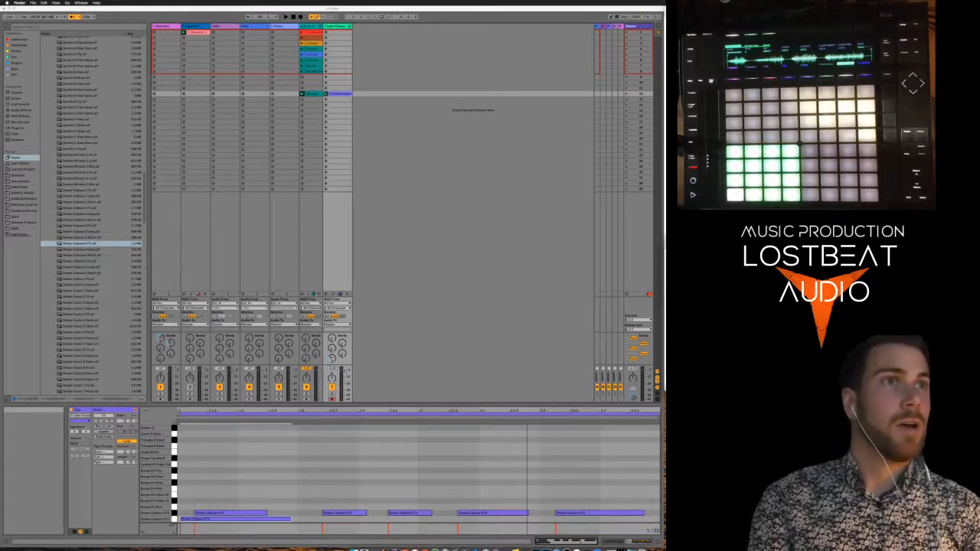
Preview the audio file avox2a fin2 in Finder, raising the system volume, and close the preview
{"action": "key", "text": "space"}
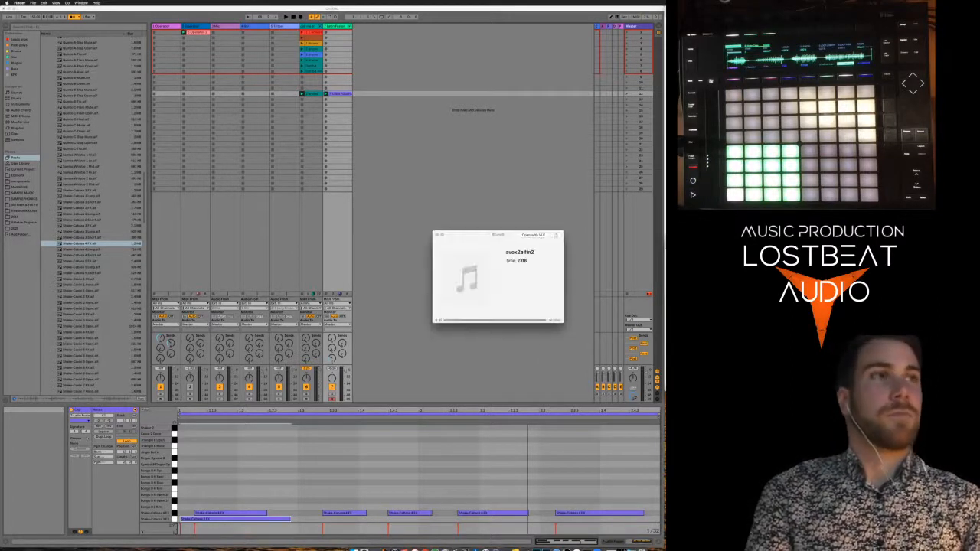
{"action": "key", "text": "space"}
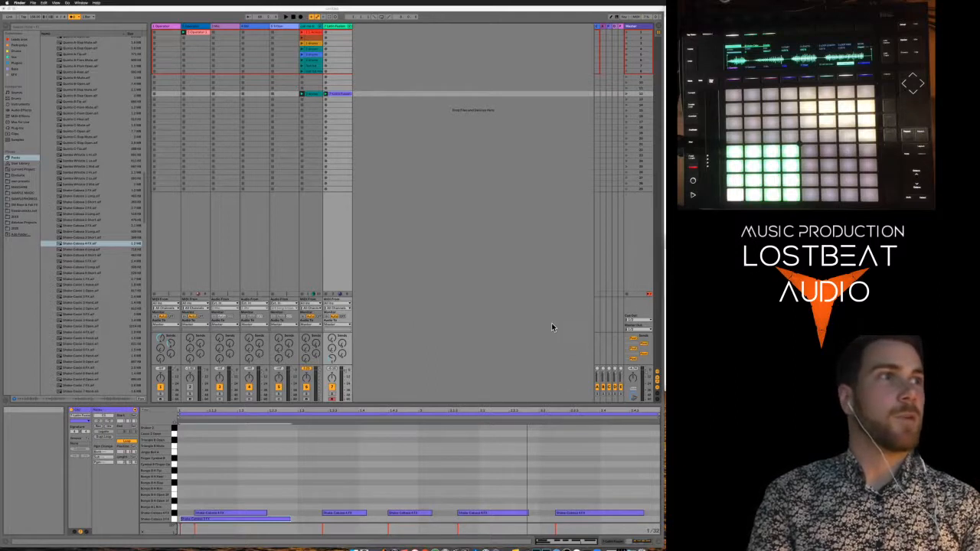
{"action": "key", "text": "space"}
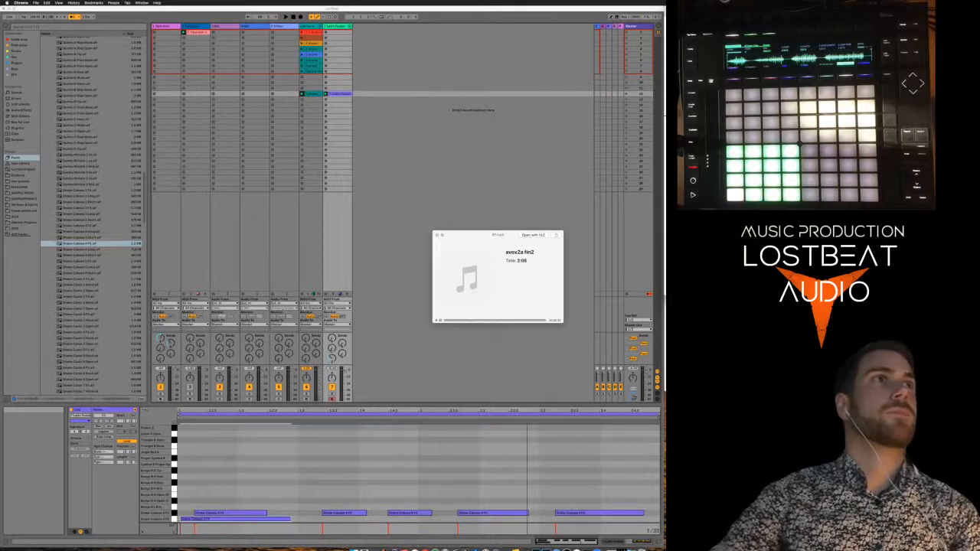
{"action": "left_click", "coordinate": [523, 319]}
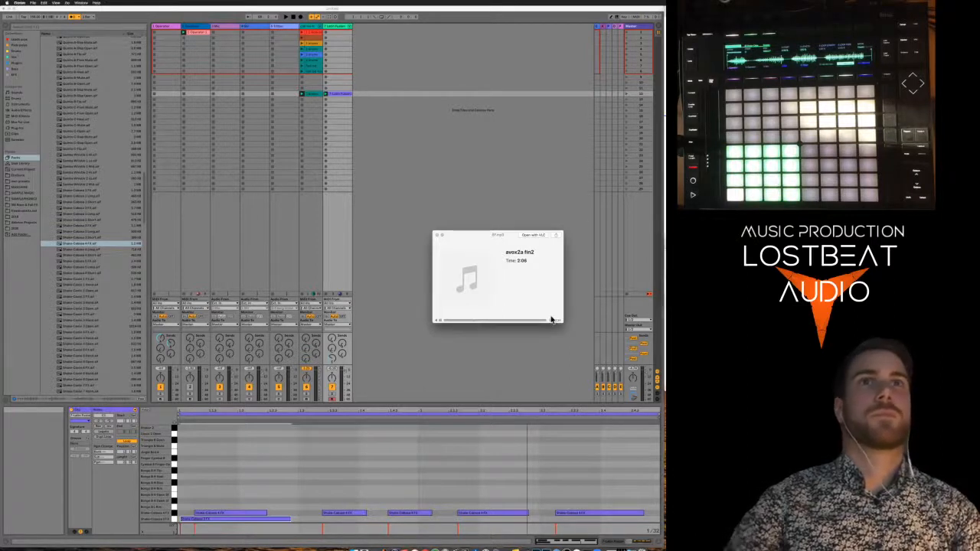
{"action": "key", "text": "XF86AudioRaiseVolume"}
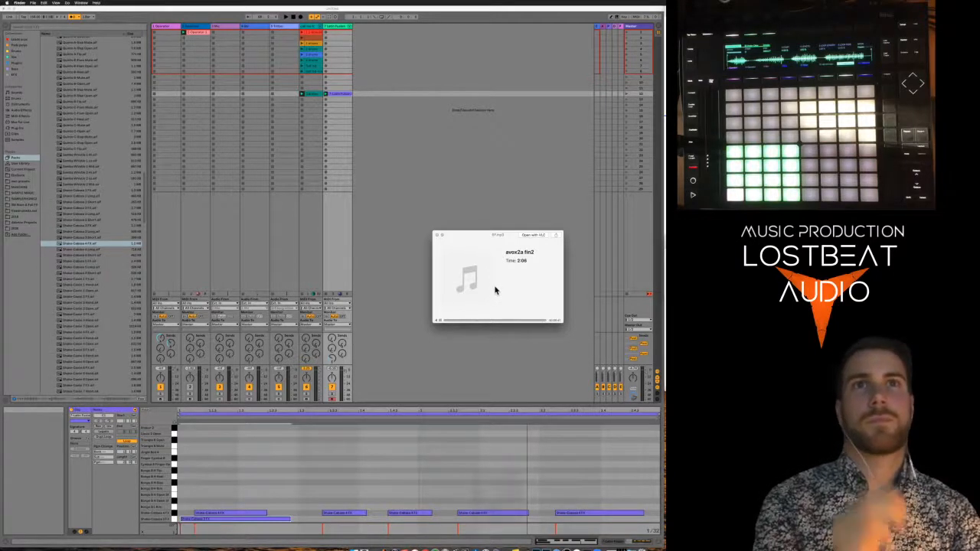
{"action": "left_click", "coordinate": [664, 192]}
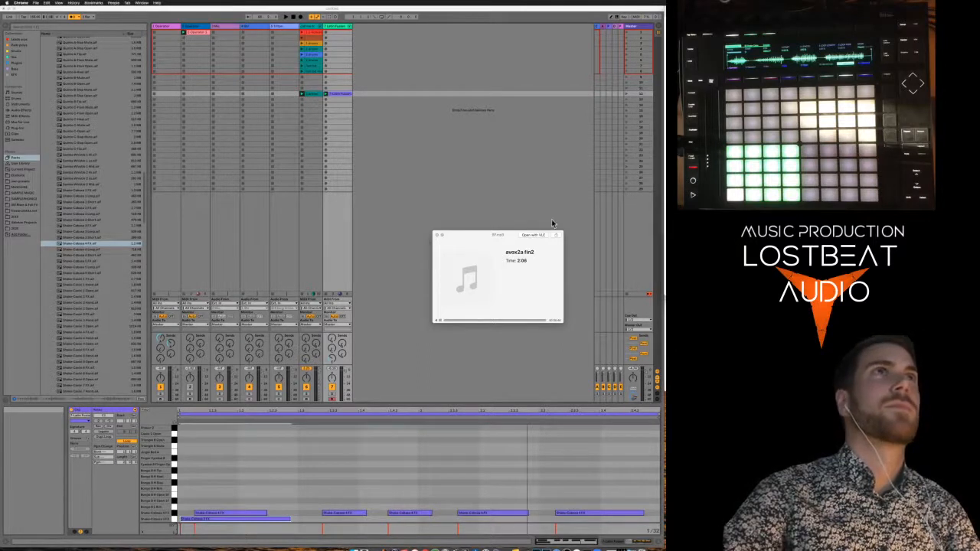
{"action": "left_click", "coordinate": [505, 290]}
{"action": "key", "text": "XF86AudioRaiseVolume"}
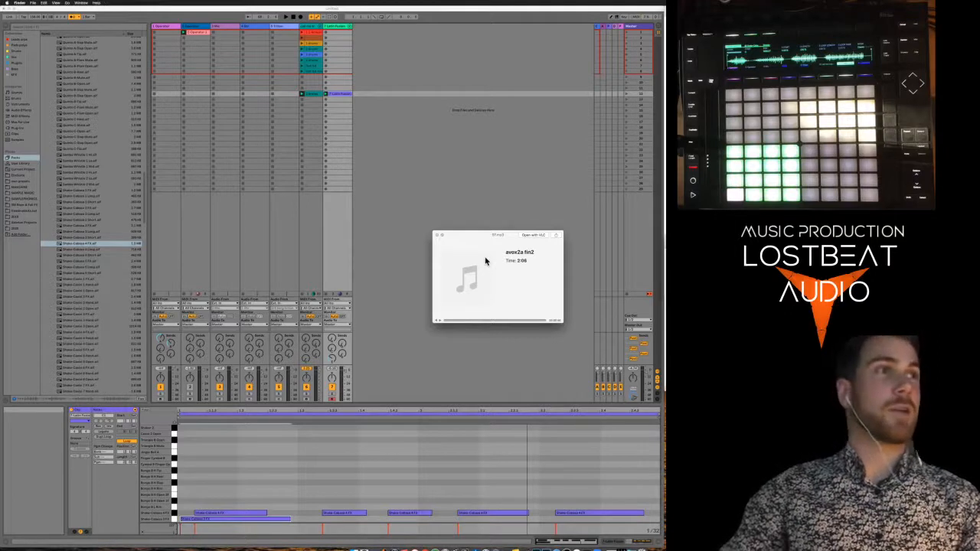
{"action": "key", "text": "space"}
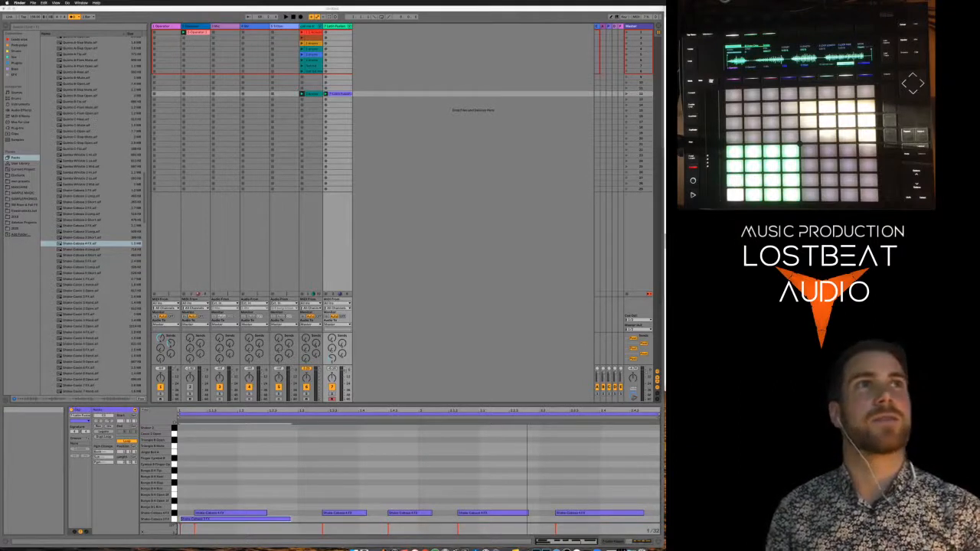
Return to Live and load the Flanger preset Metallic onto the Latin Fusion track
{"action": "left_click", "coordinate": [336, 31]}
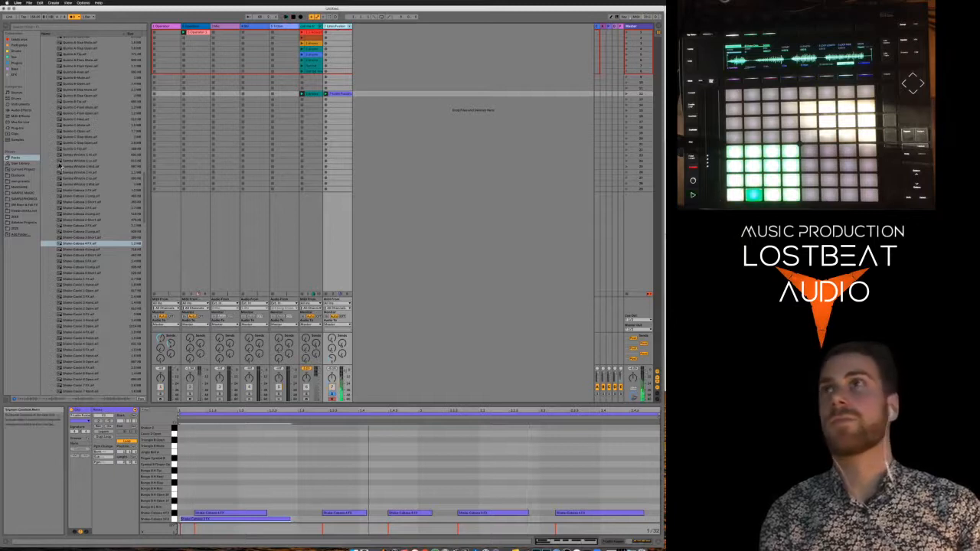
{"action": "left_click", "coordinate": [20, 110]}
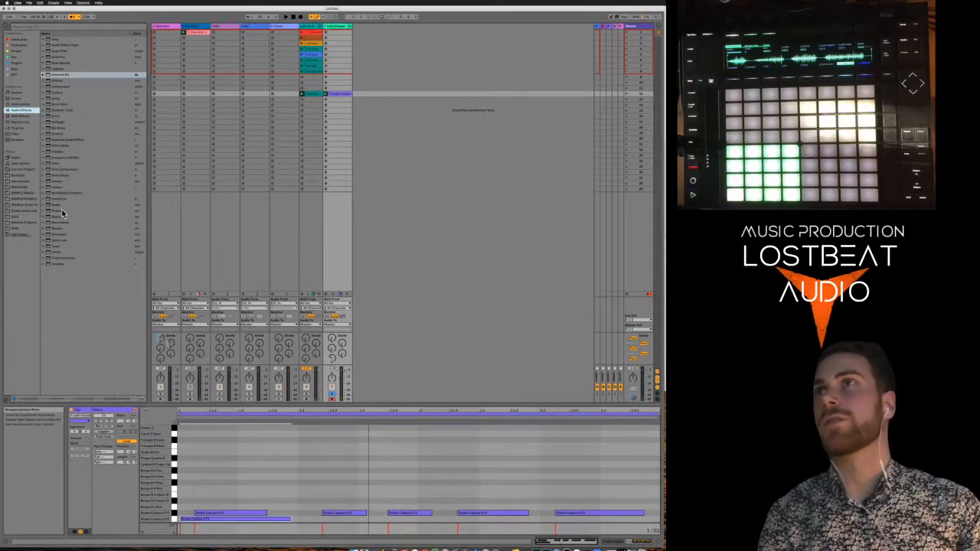
{"action": "double_click", "coordinate": [65, 152]}
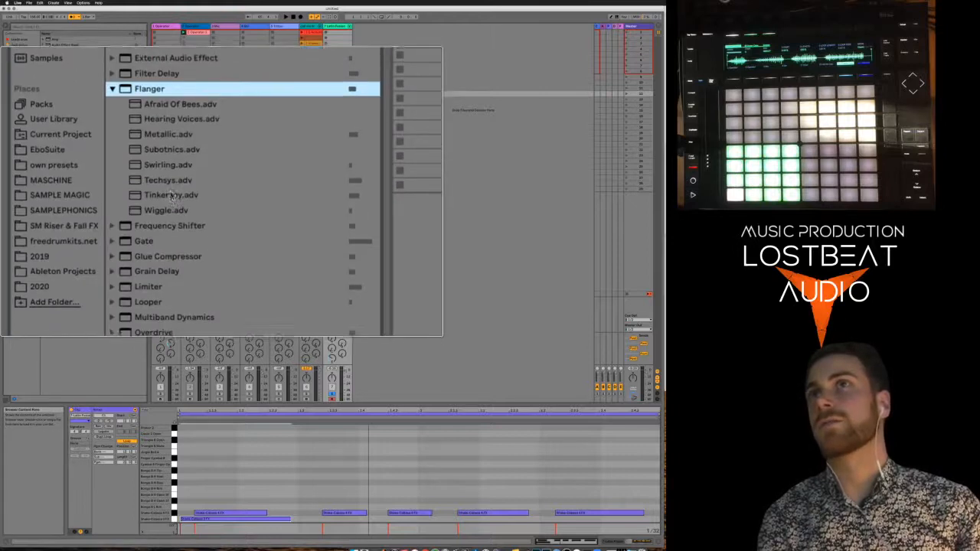
{"action": "left_click", "coordinate": [64, 169]}
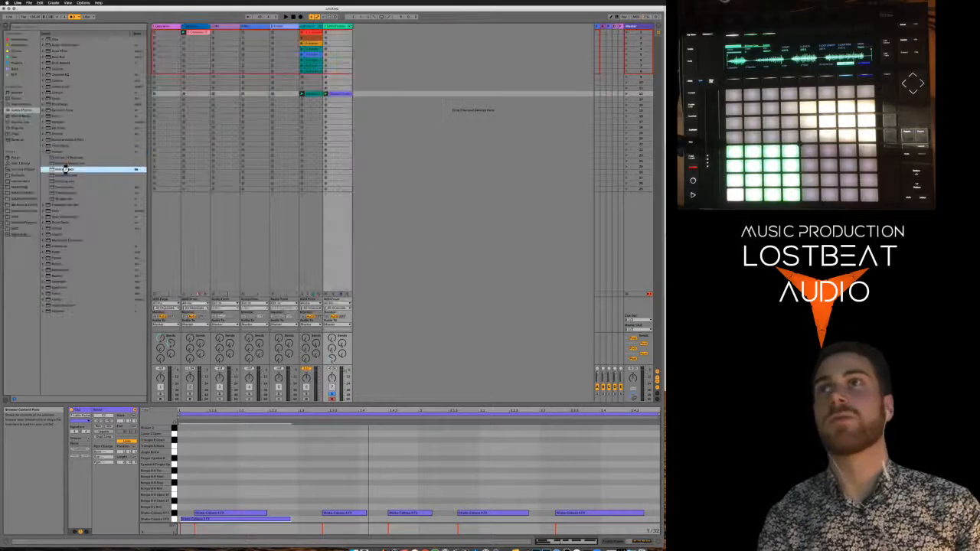
{"action": "double_click", "coordinate": [65, 172]}
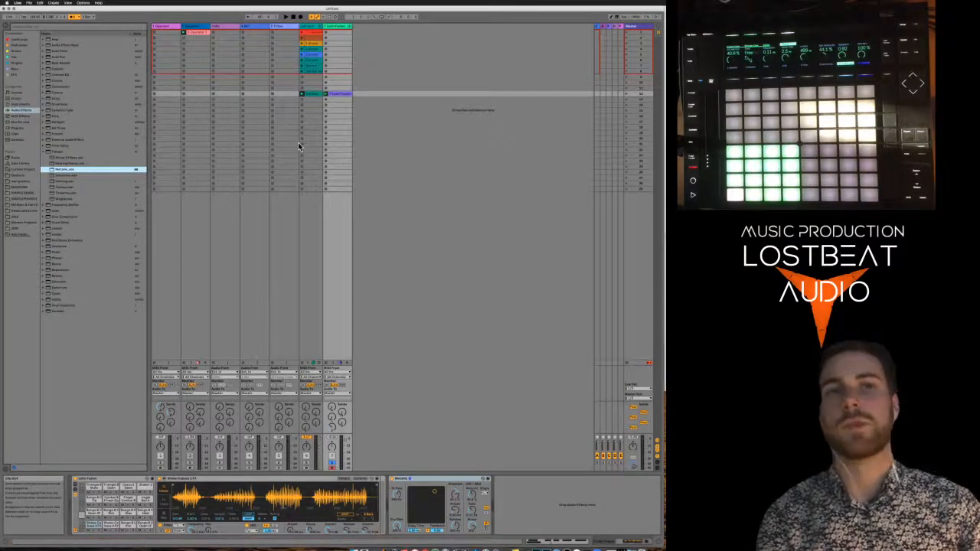
Lower the Metallic flanger's Dry/Wet to about 30% while playing the shaker clip, and raise the Latin Fusion track's second send
{"action": "key", "text": "space"}
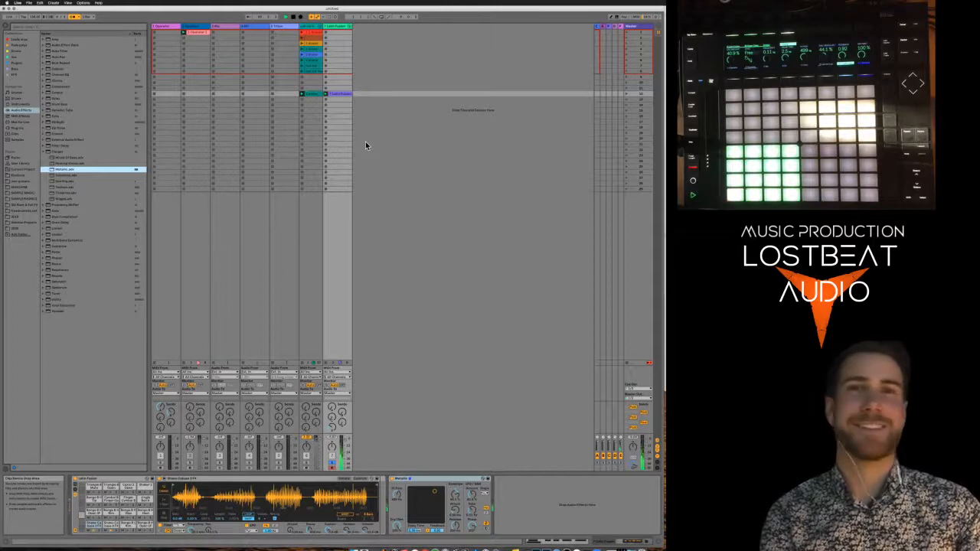
{"action": "left_click", "coordinate": [392, 482]}
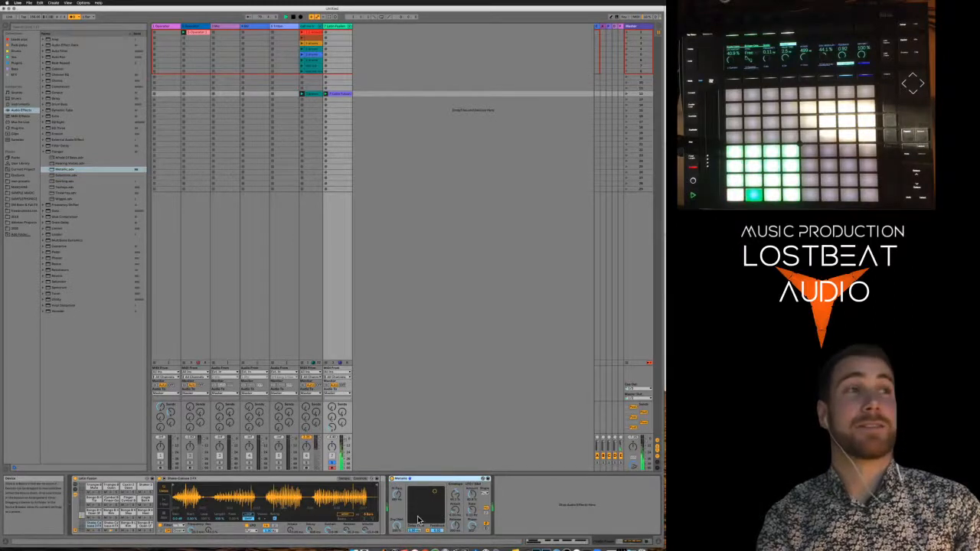
{"action": "mouse_move", "coordinate": [397, 526]}
{"action": "left_mouse_down"}
{"action": "mouse_move", "coordinate": [396, 550]}
{"action": "mouse_move", "coordinate": [398, 536]}
{"action": "left_mouse_up"}
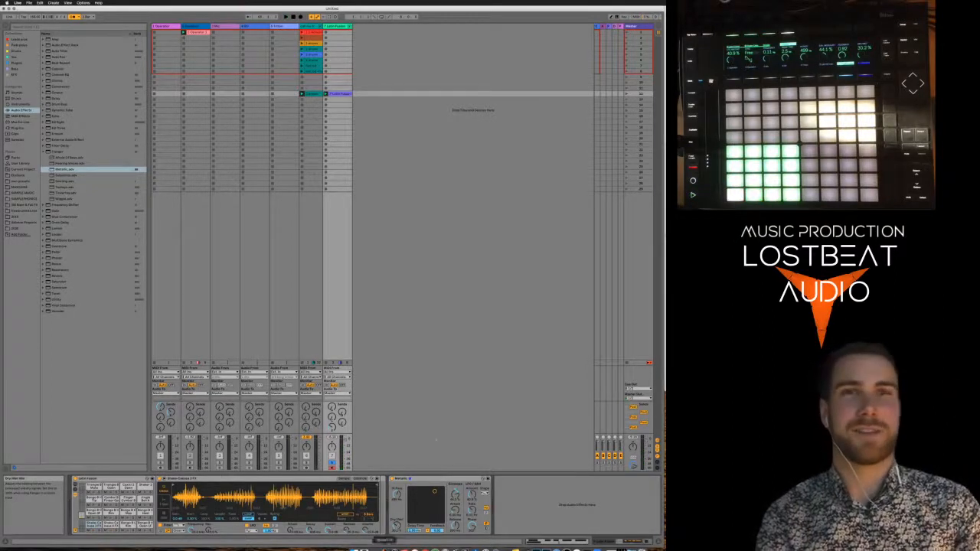
{"action": "left_click", "coordinate": [665, 321]}
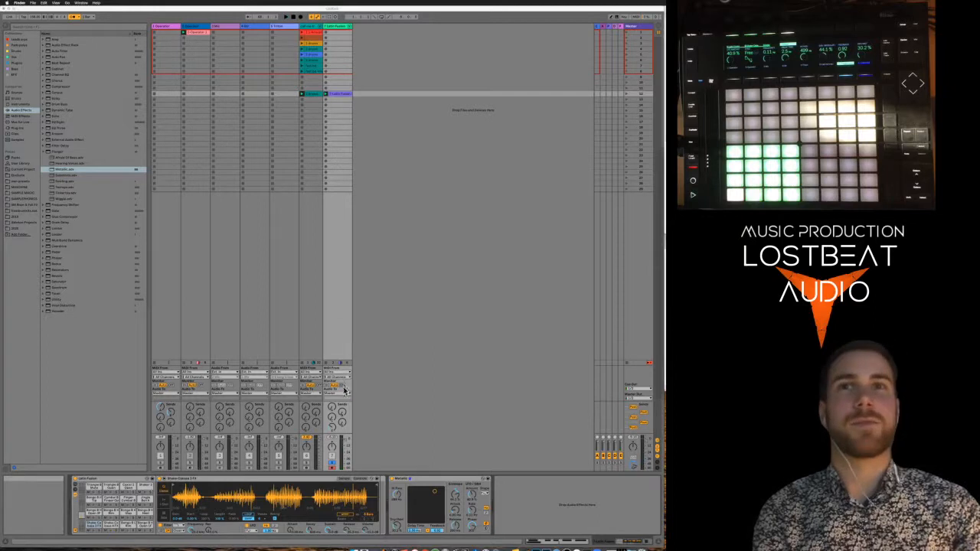
{"action": "left_click", "coordinate": [343, 418]}
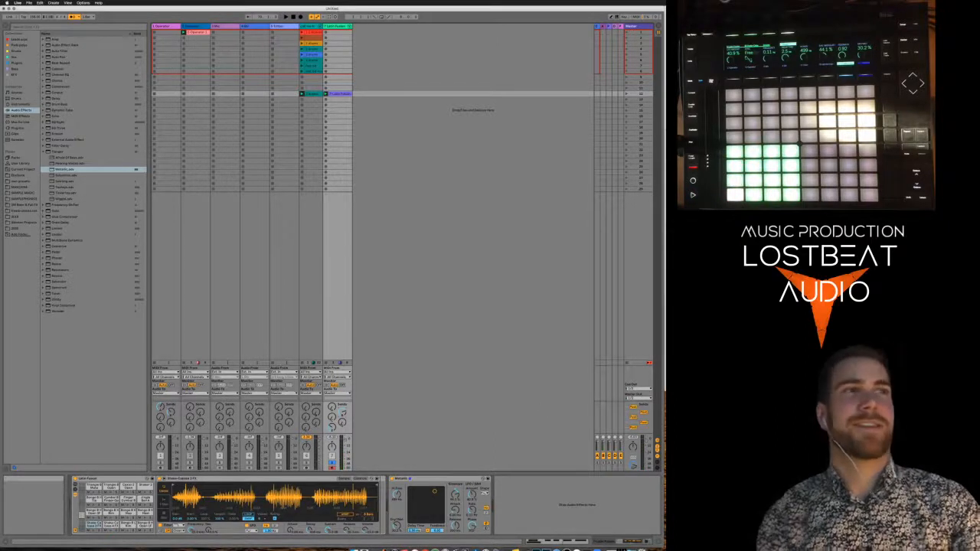
{"action": "key", "text": "super+Tab"}
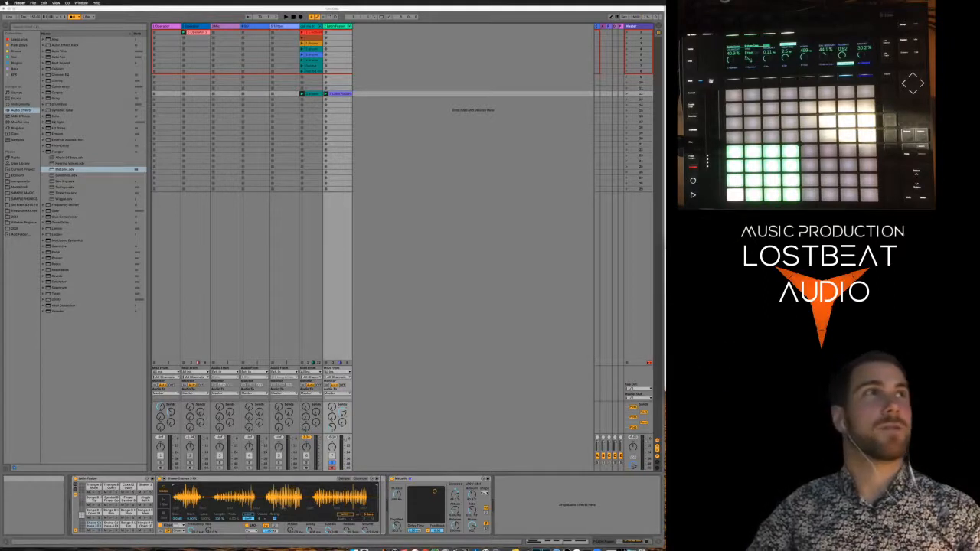
{"action": "key", "text": "super+Tab"}
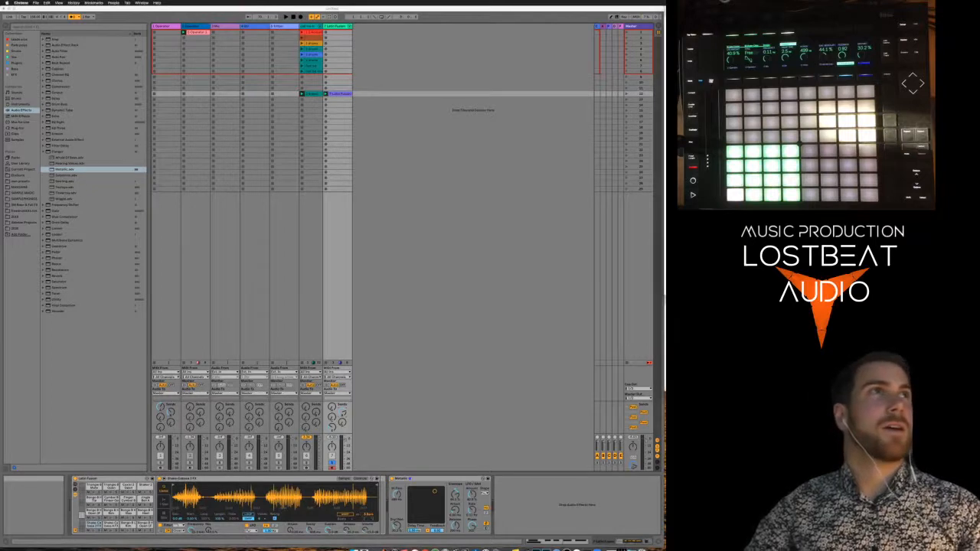
{"action": "key", "text": "super+Tab"}
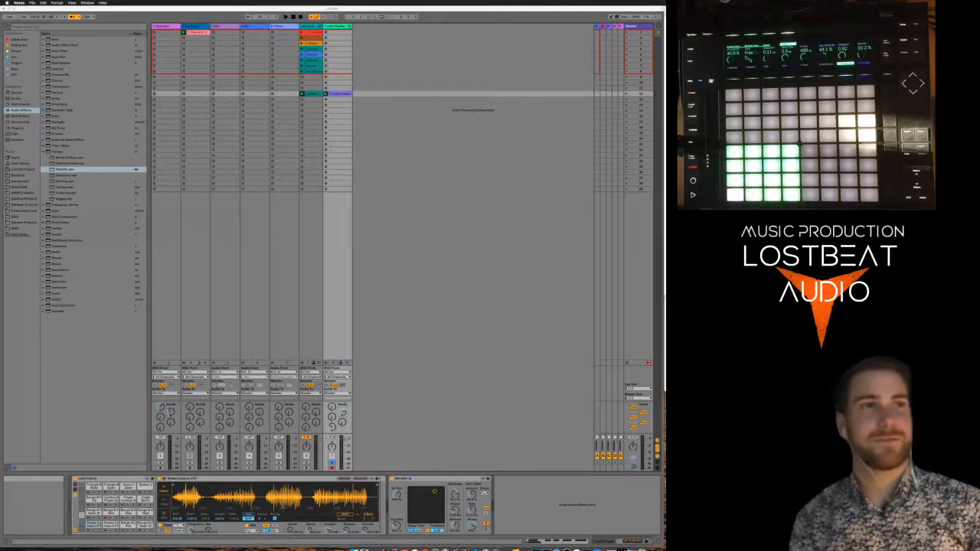
{"action": "key", "text": "super+Tab"}
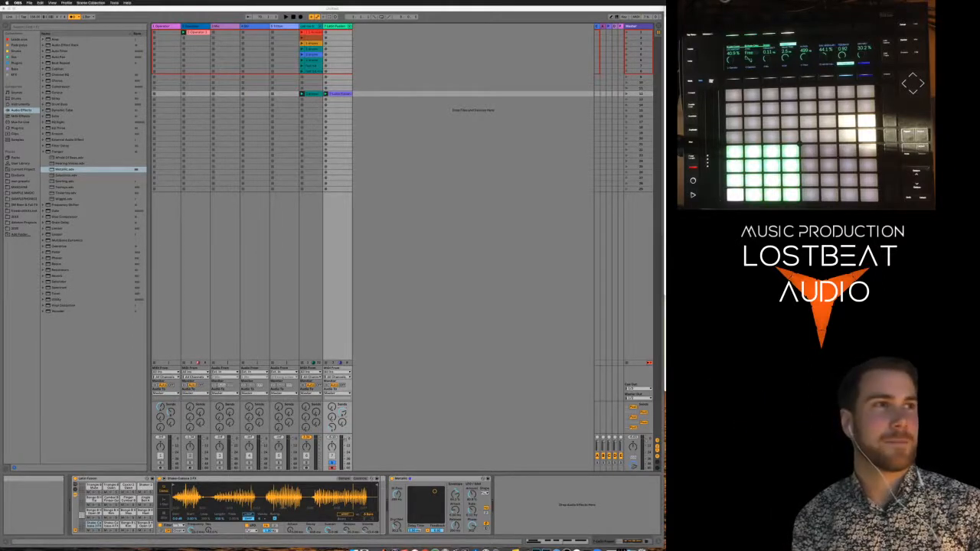